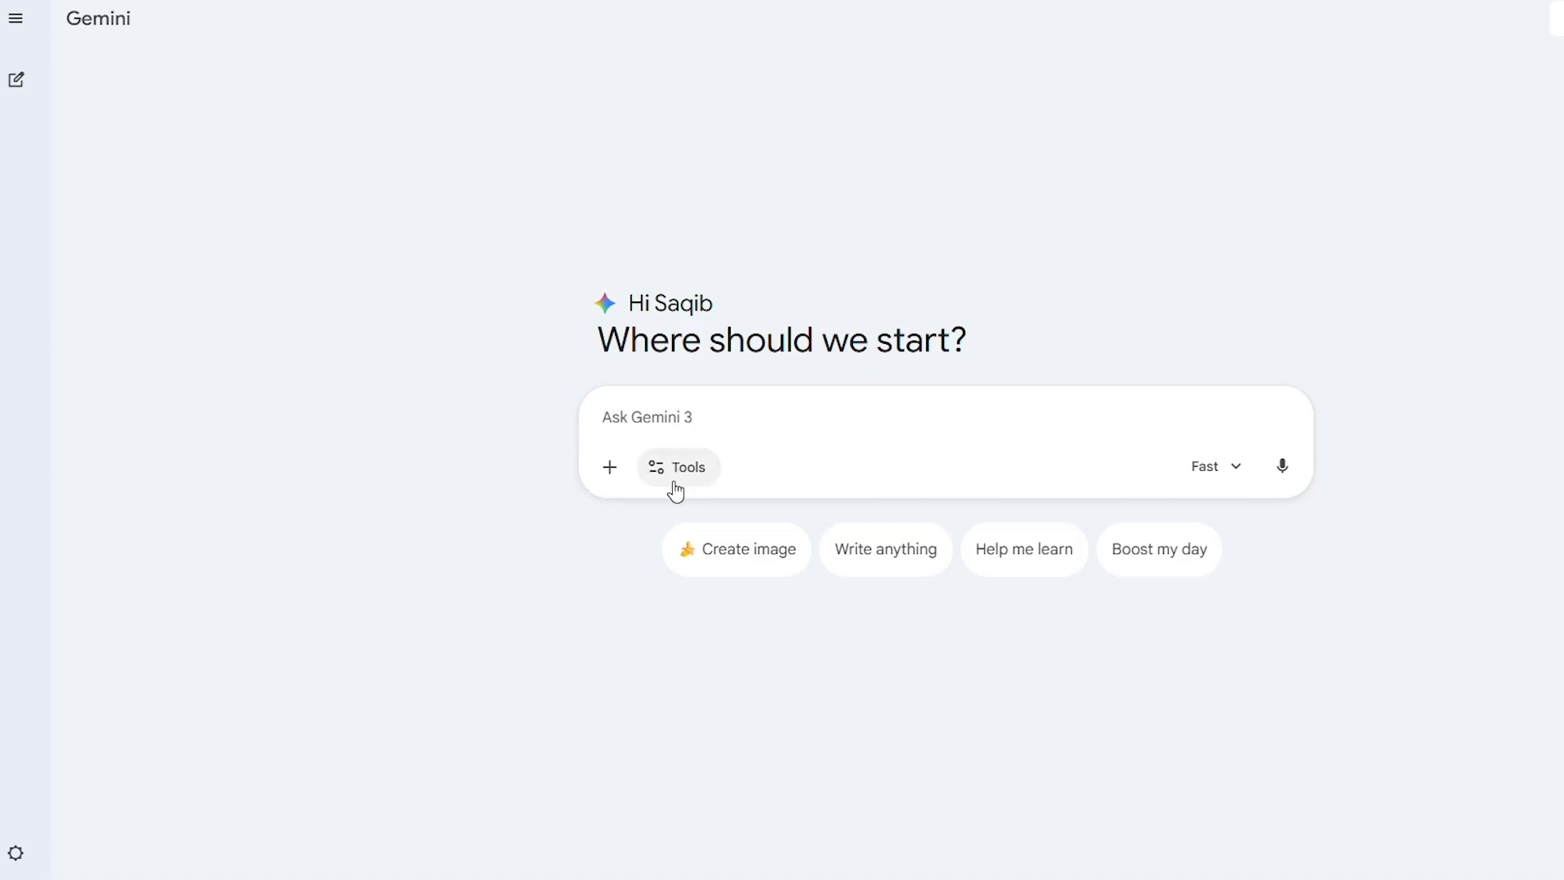
- Start a Deep Research run on the proposed product-comparison plan using web and Drive sources
click(676, 471)
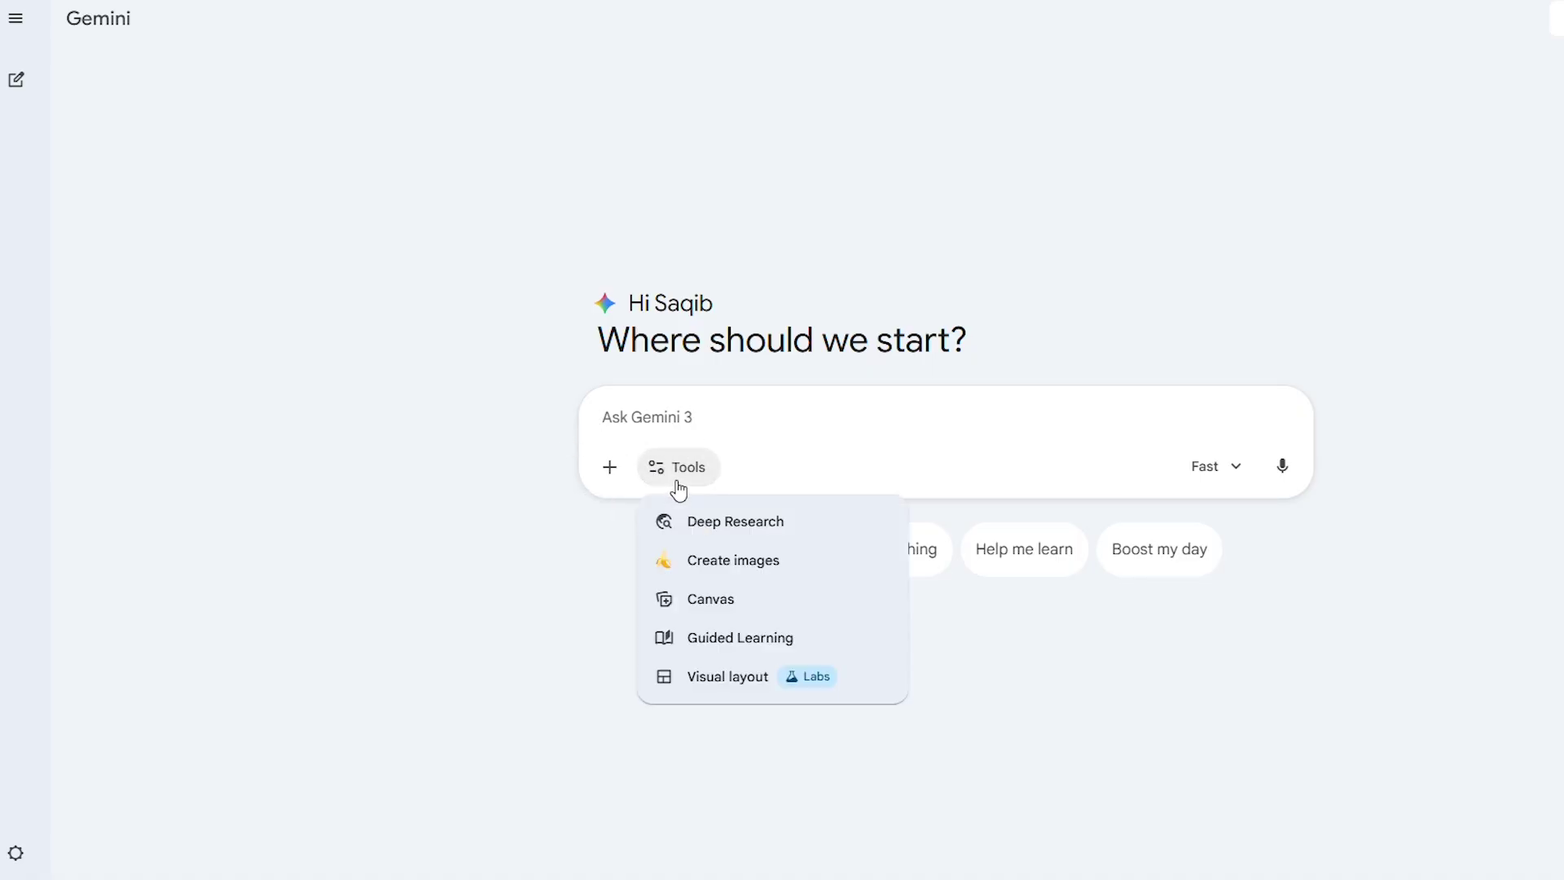
click(757, 525)
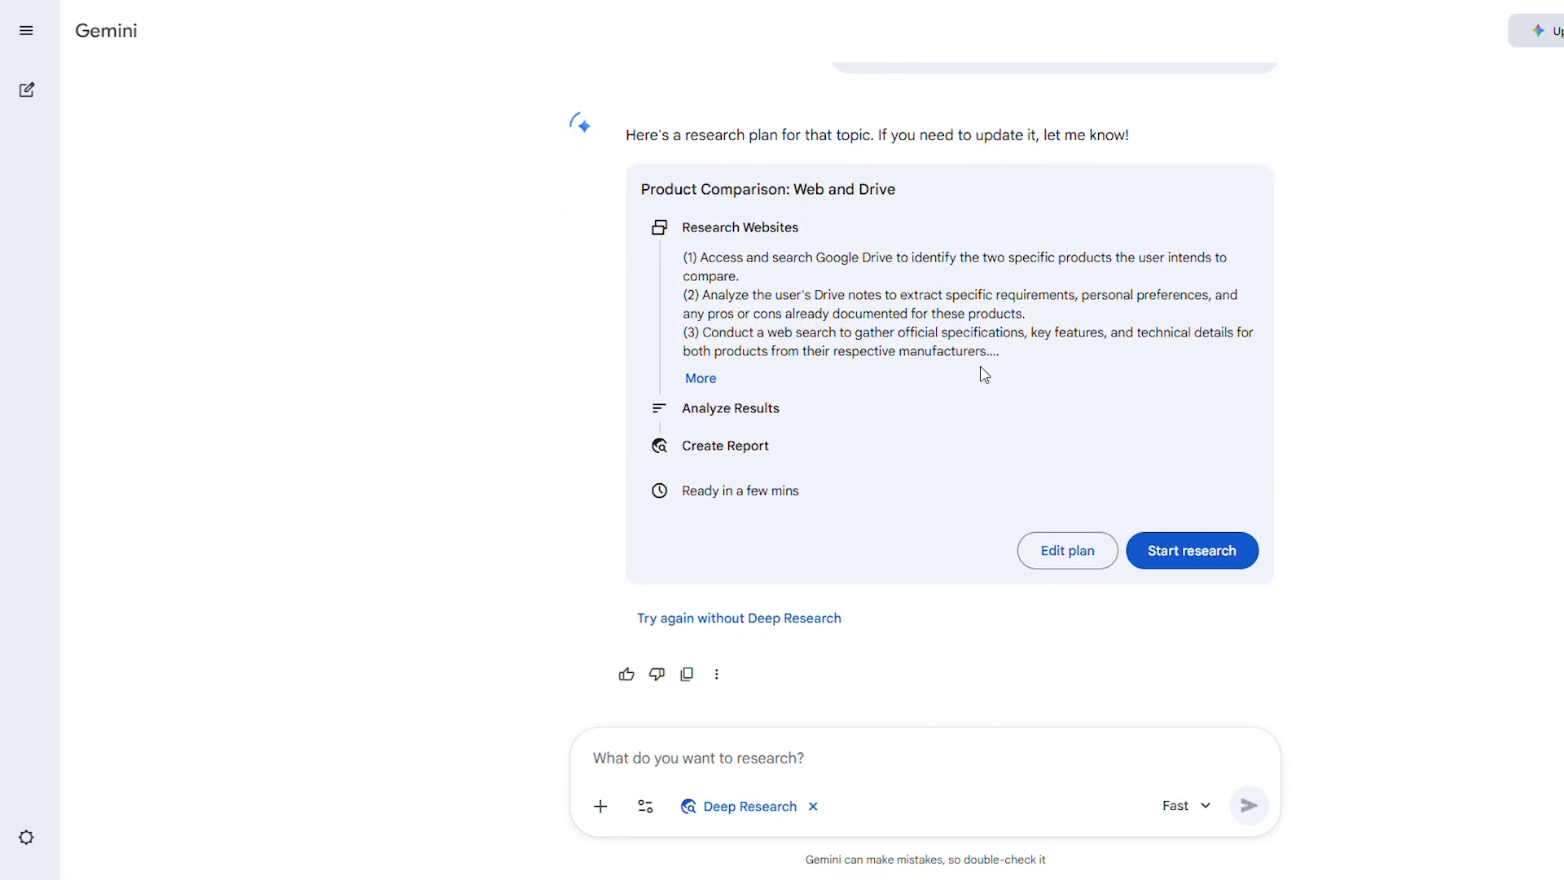
click(1214, 552)
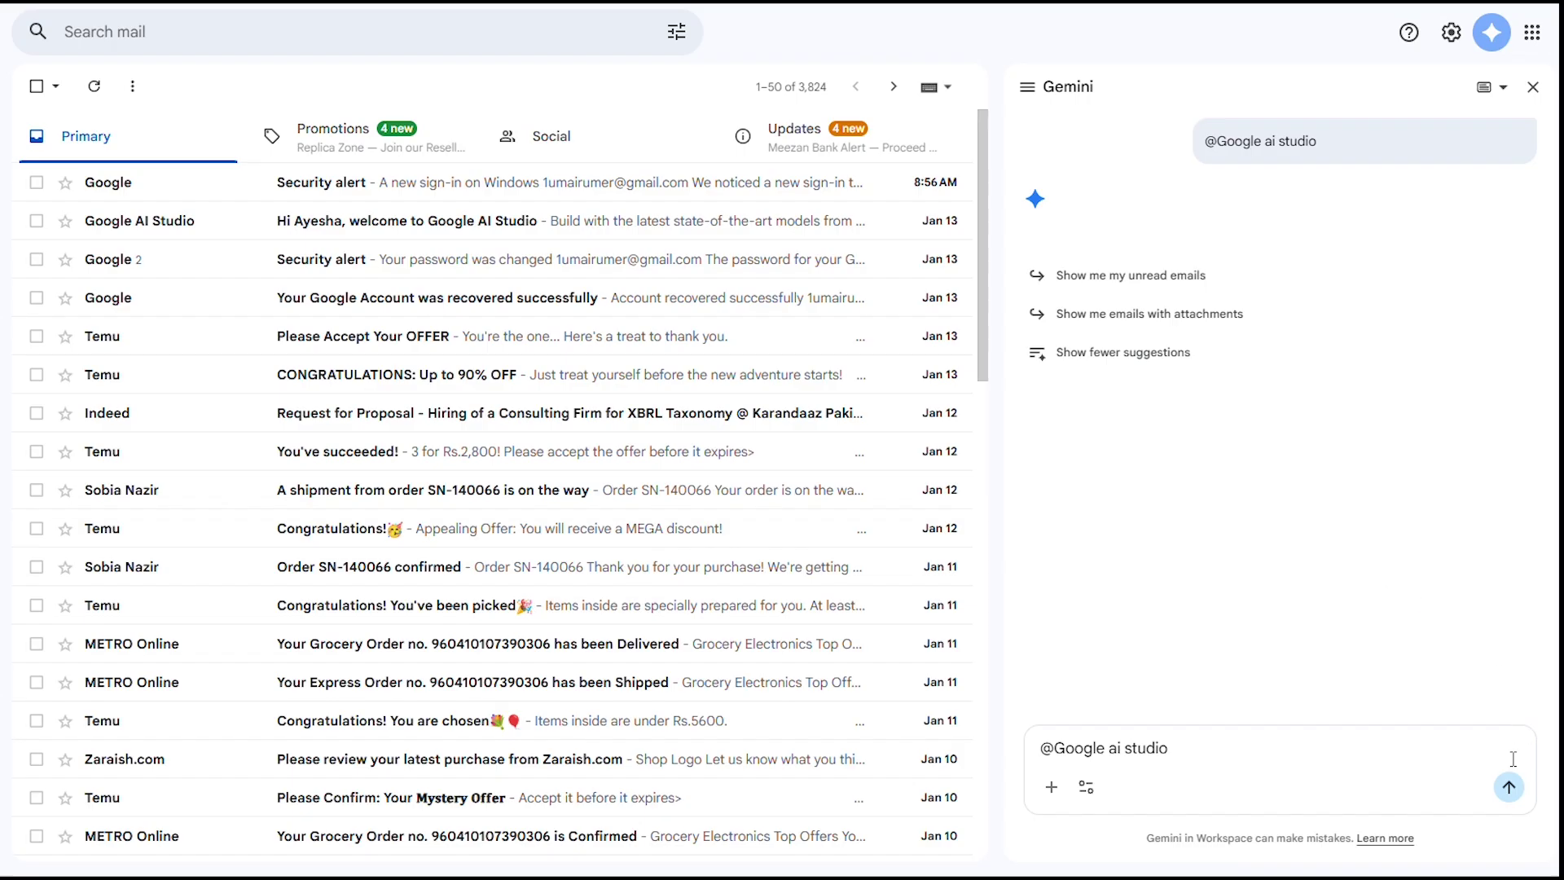
- Send the Google AI Studio question in Gmail's Gemini panel and read the models and resources answer
click(1510, 789)
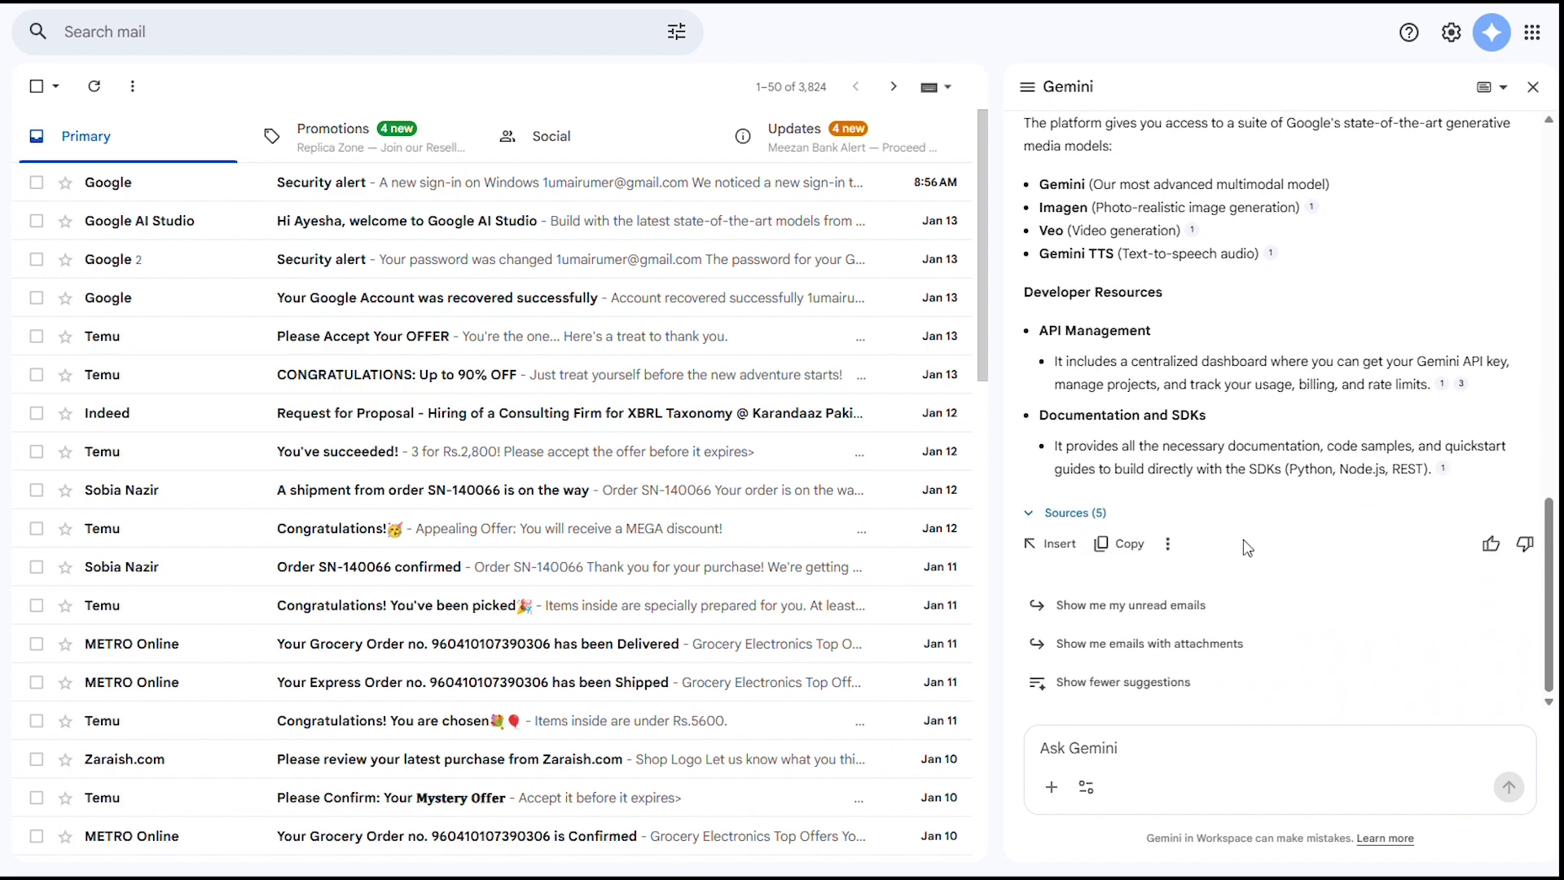
scroll(1245, 549, up, 6)
scroll(1245, 549, up, 3)
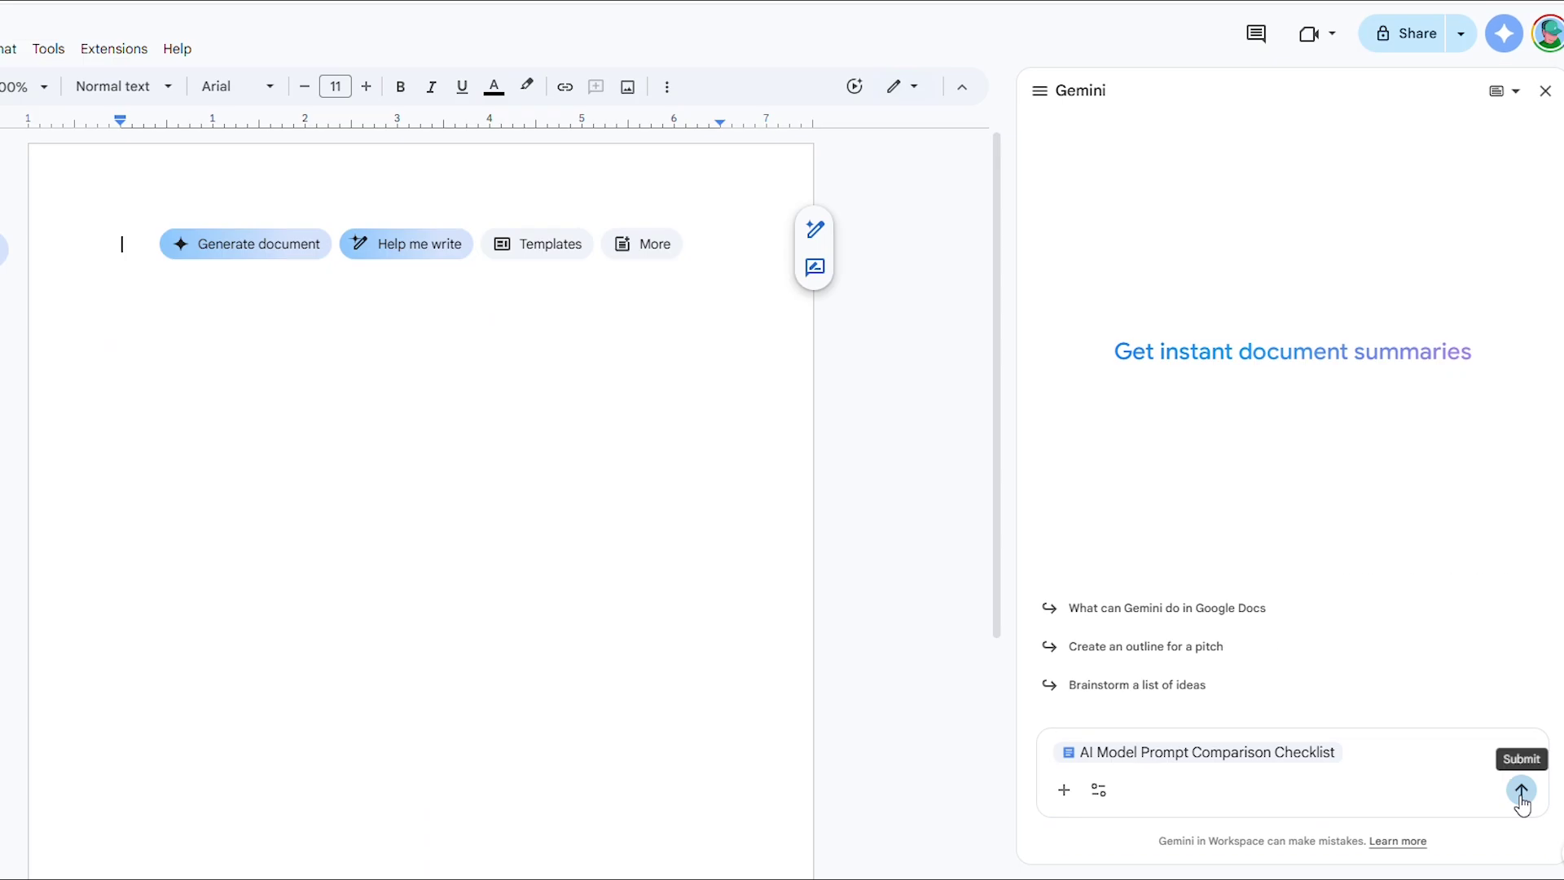
- Submit the Docs Gemini question about the AI Model Prompt Comparison Checklist file
click(1521, 790)
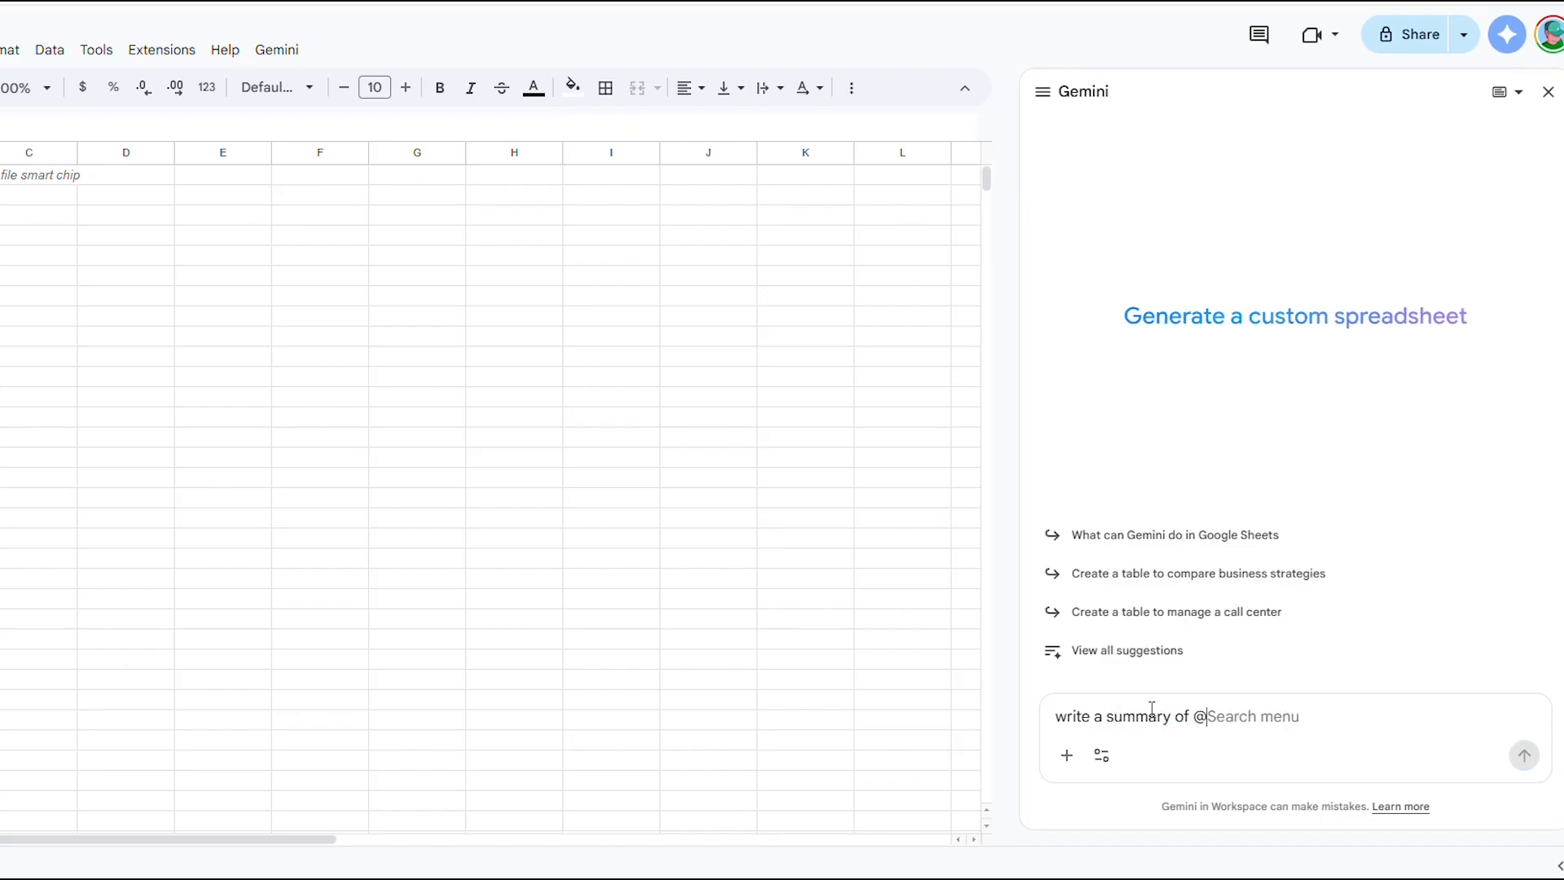
click(1524, 756)
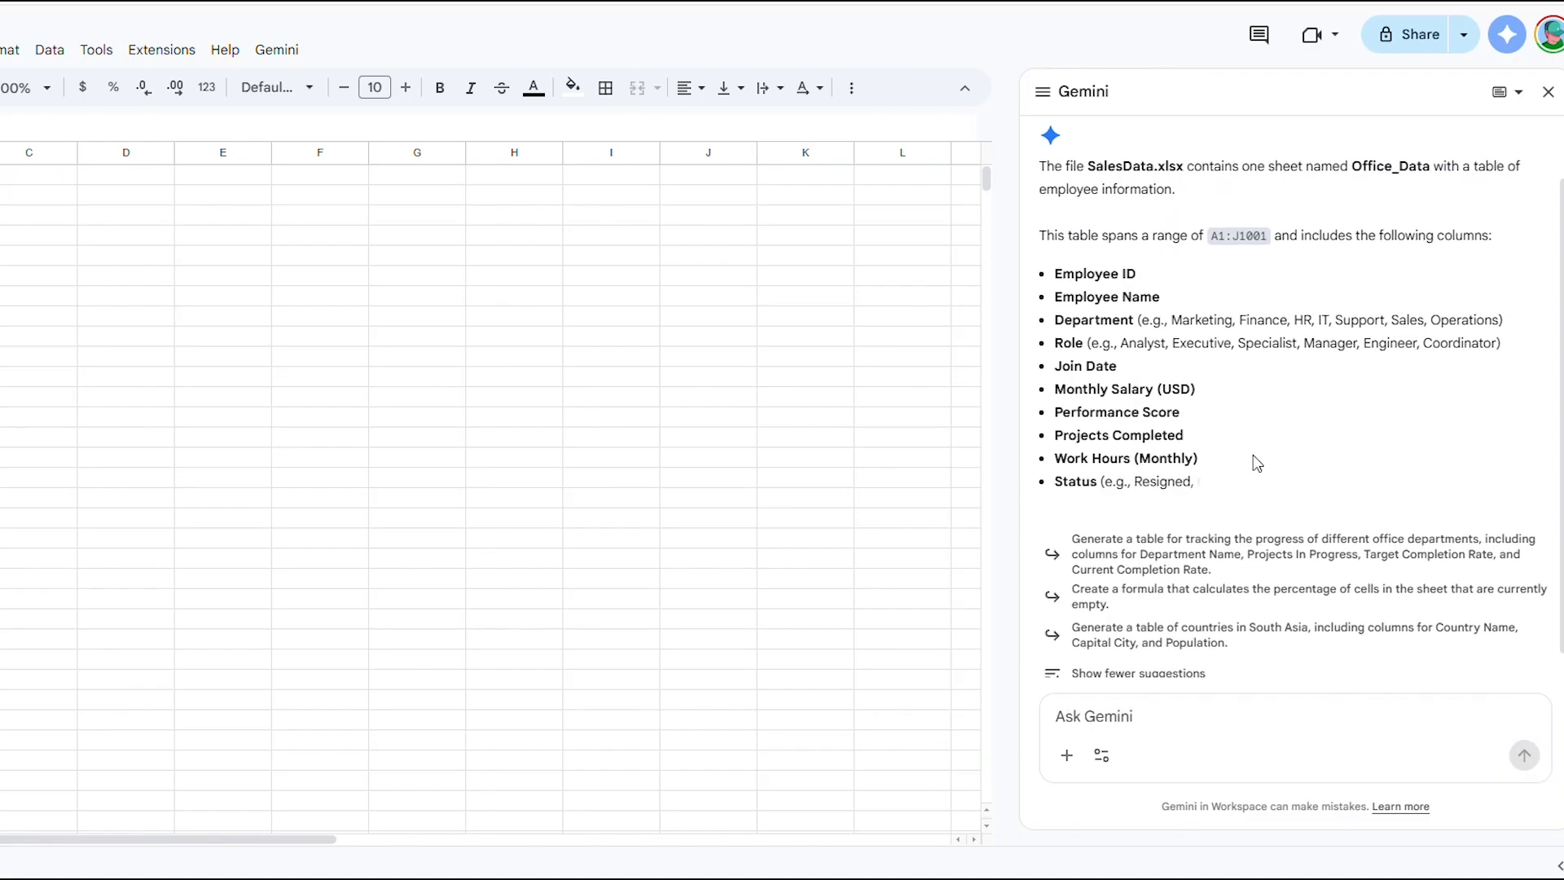
scroll(1256, 463, up, 3)
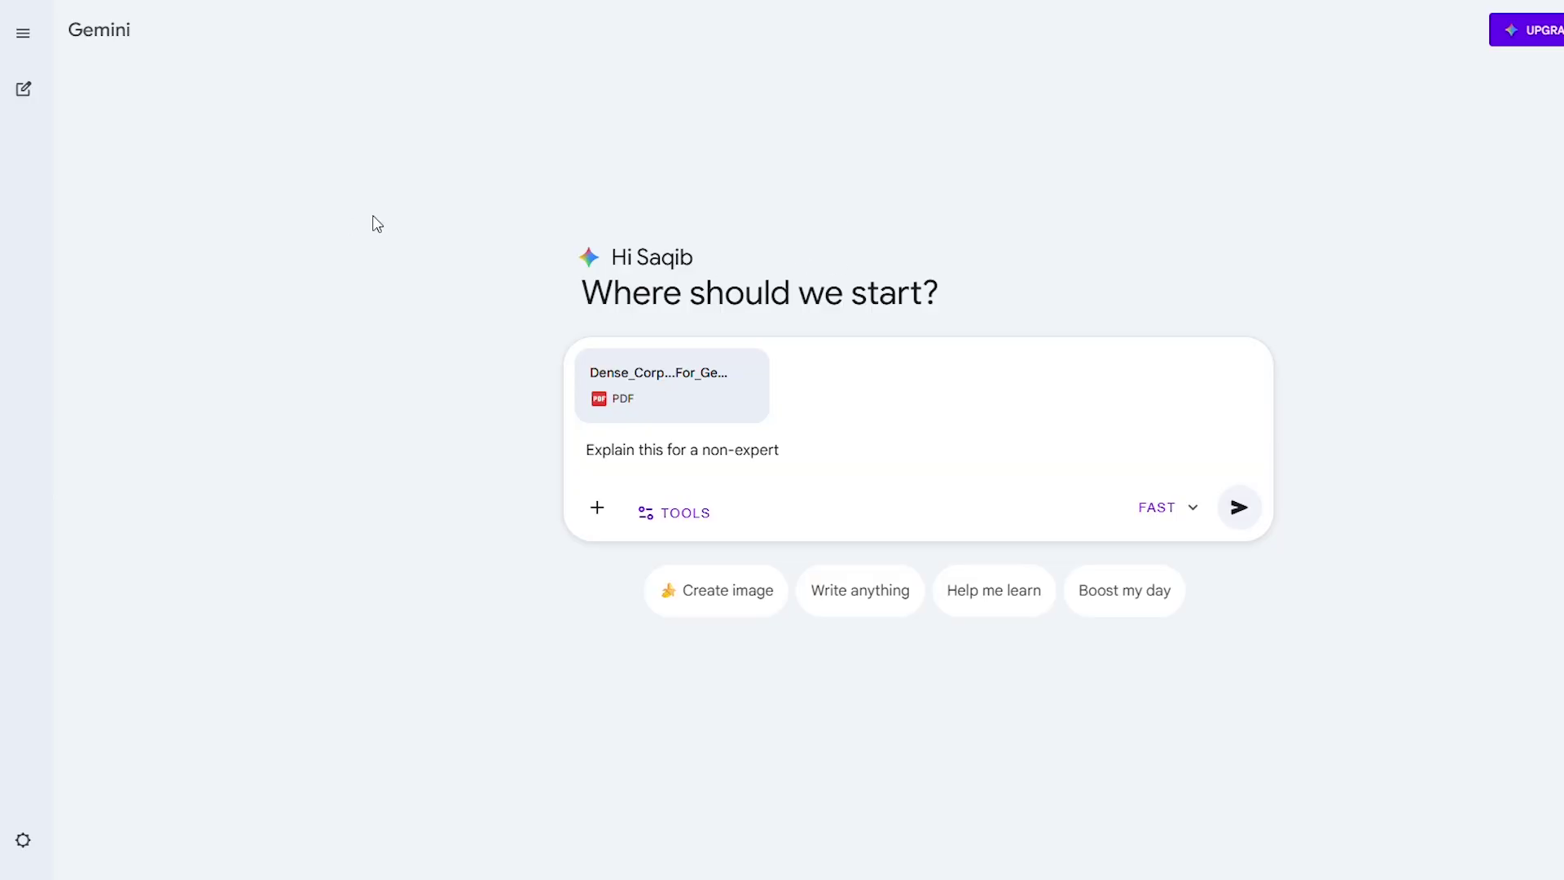
- Send the attached corporate PDF with the prompt 'Explain this for a non-expert'
click(1236, 507)
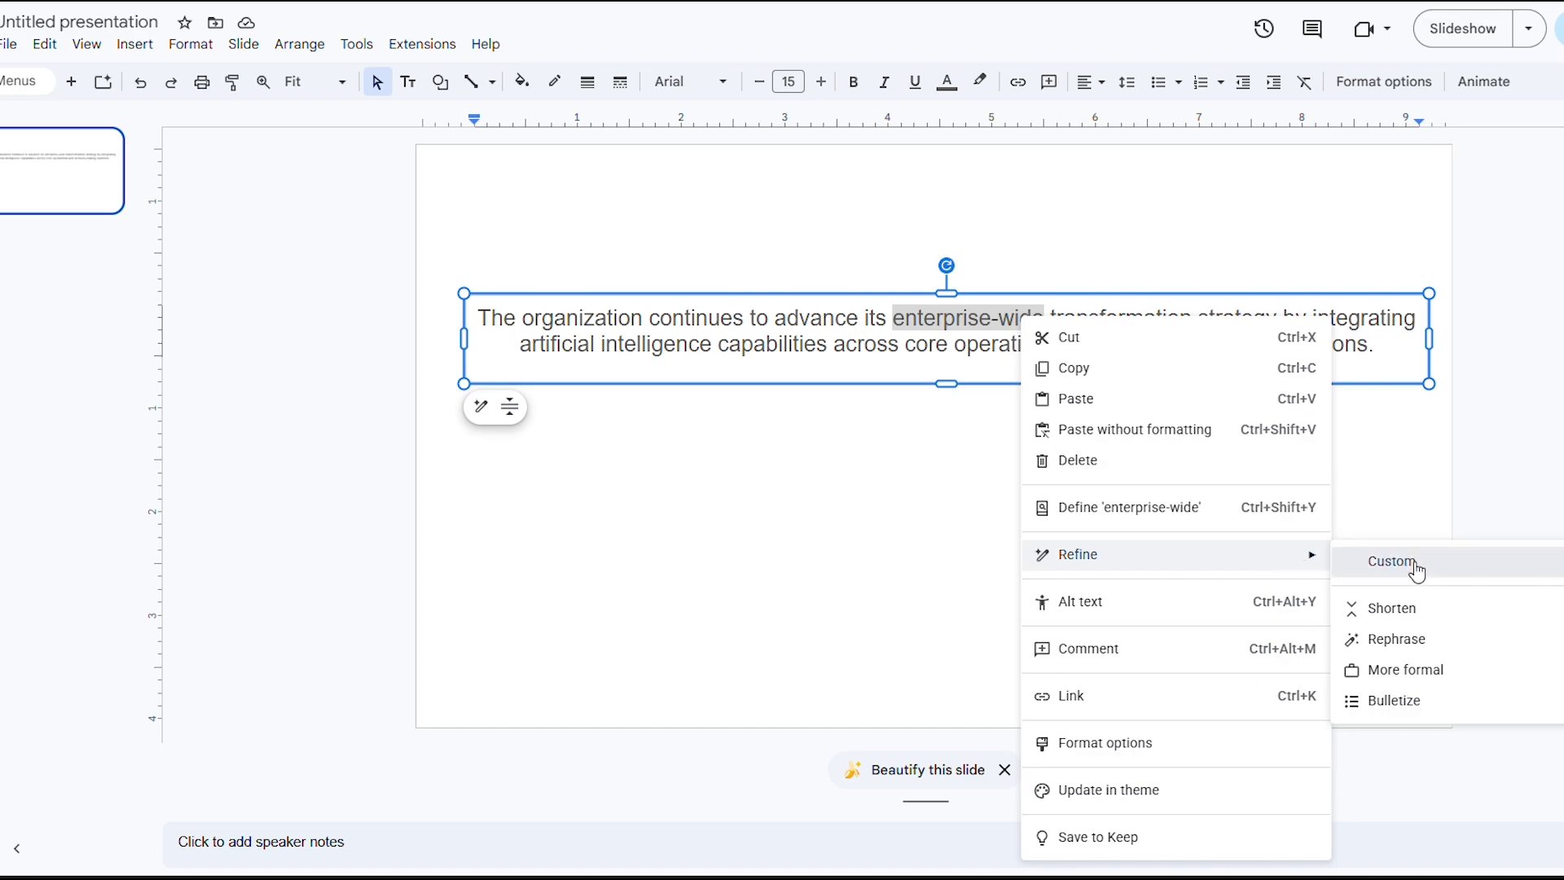
- Choose Refine > Custom on the enterprise-wide AI transformation sentence to open Modify with a prompt
click(1417, 570)
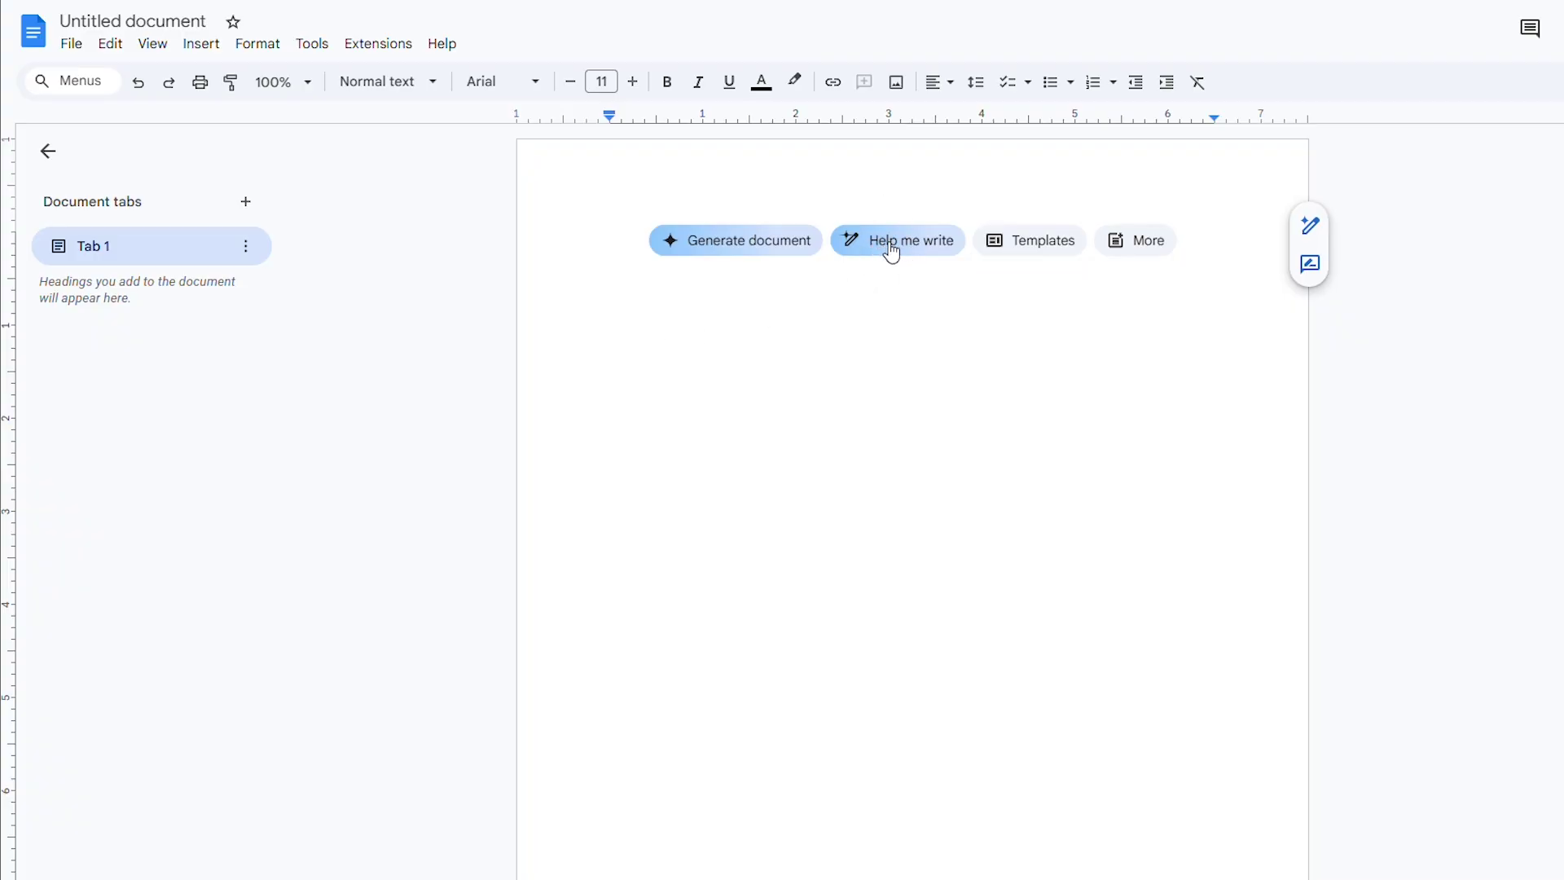
- Generate a 'Write a meeting agenda' draft with Help me write, then discard it
click(892, 251)
text(Write a meeting agenda)
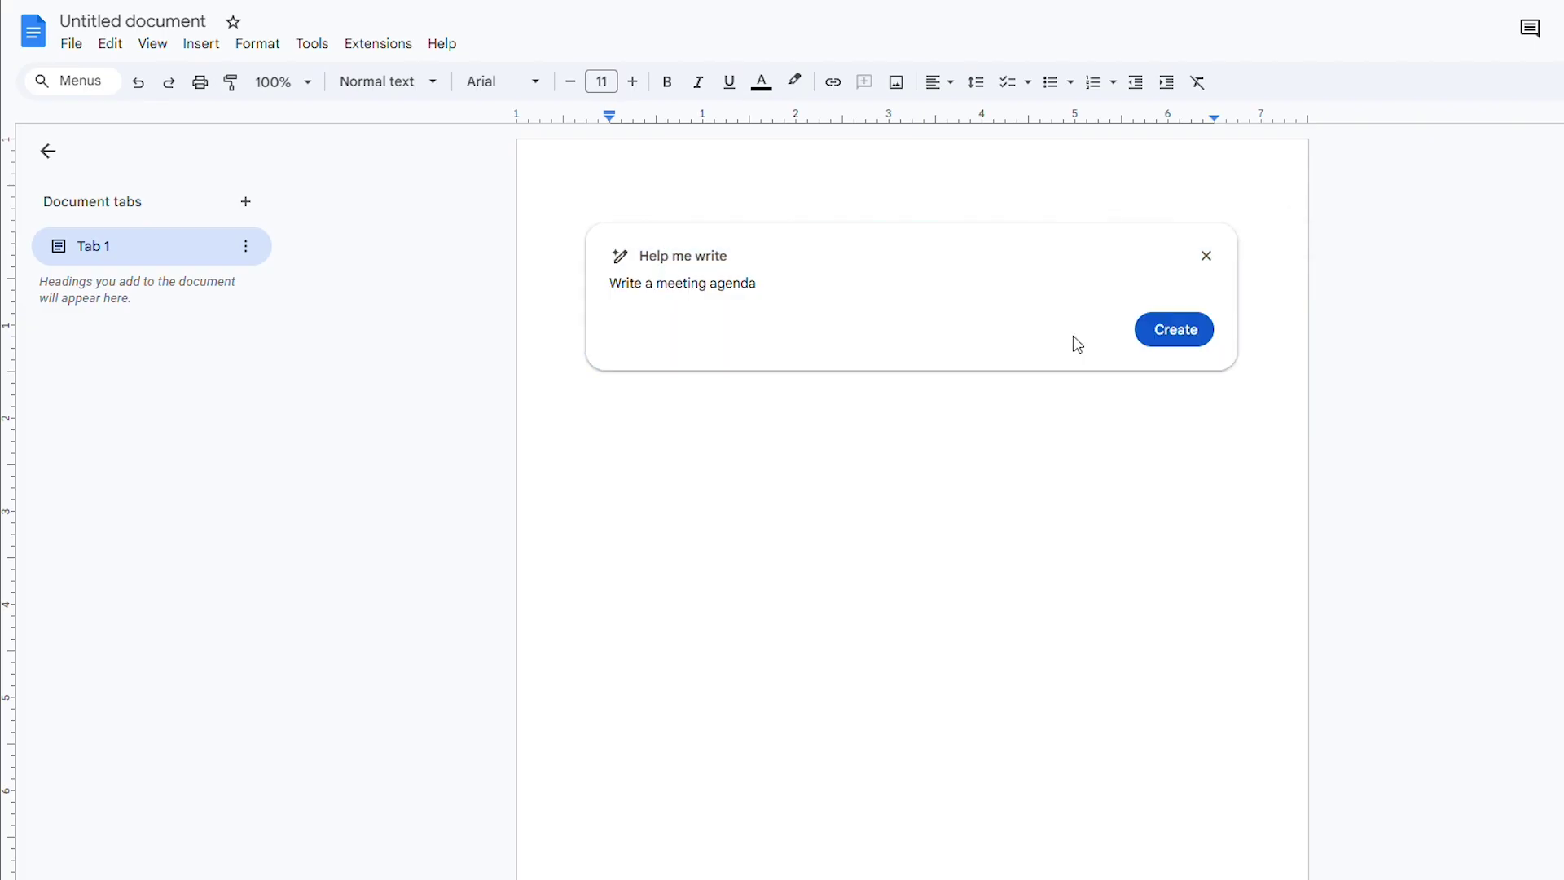
click(1175, 330)
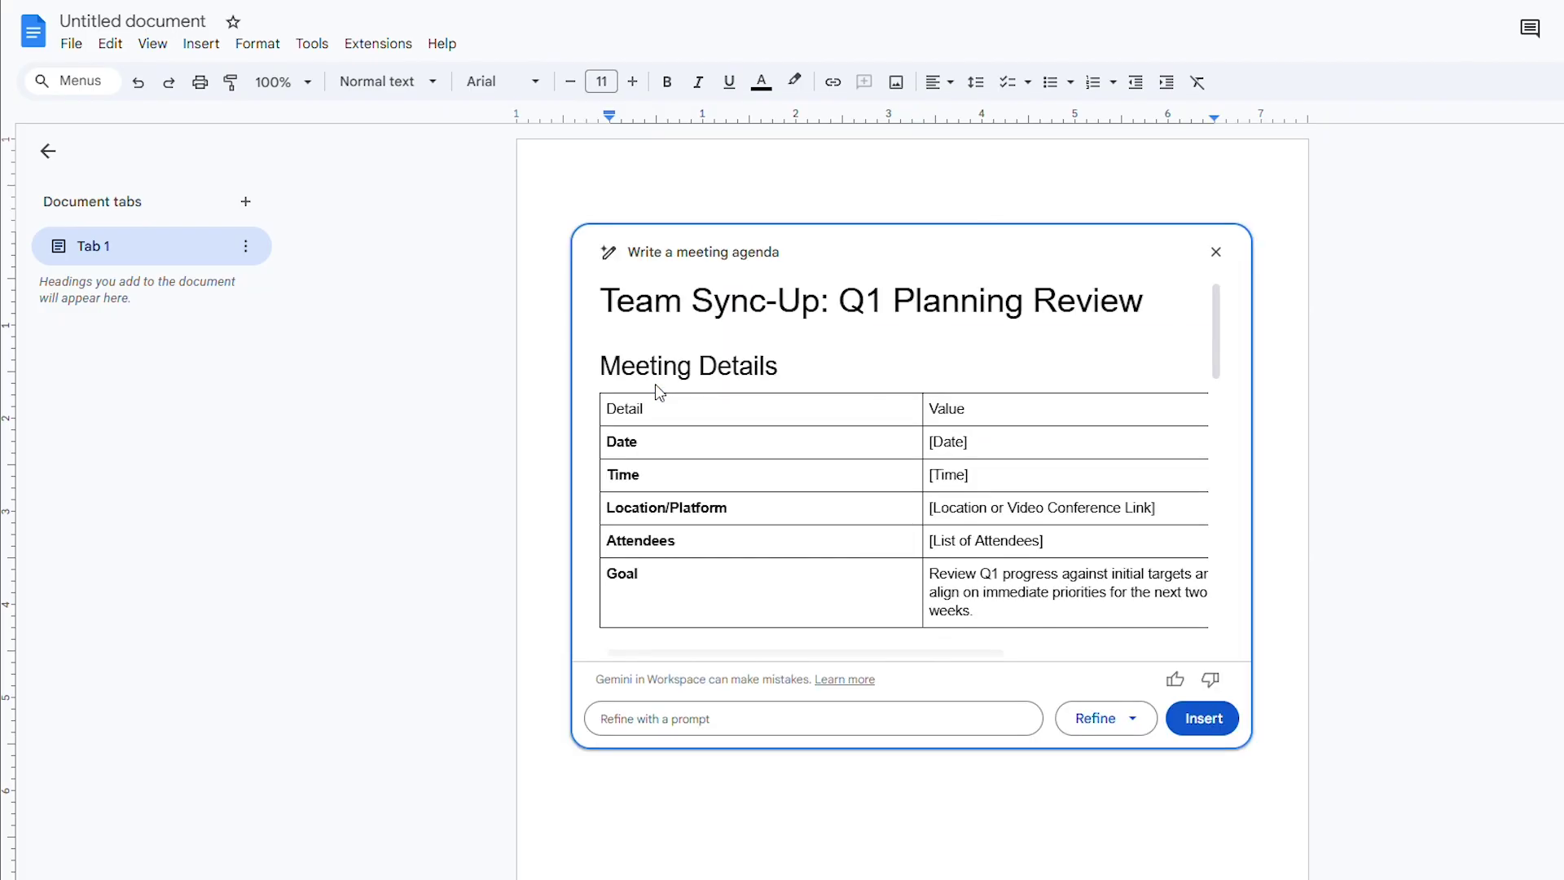
key(Escape)
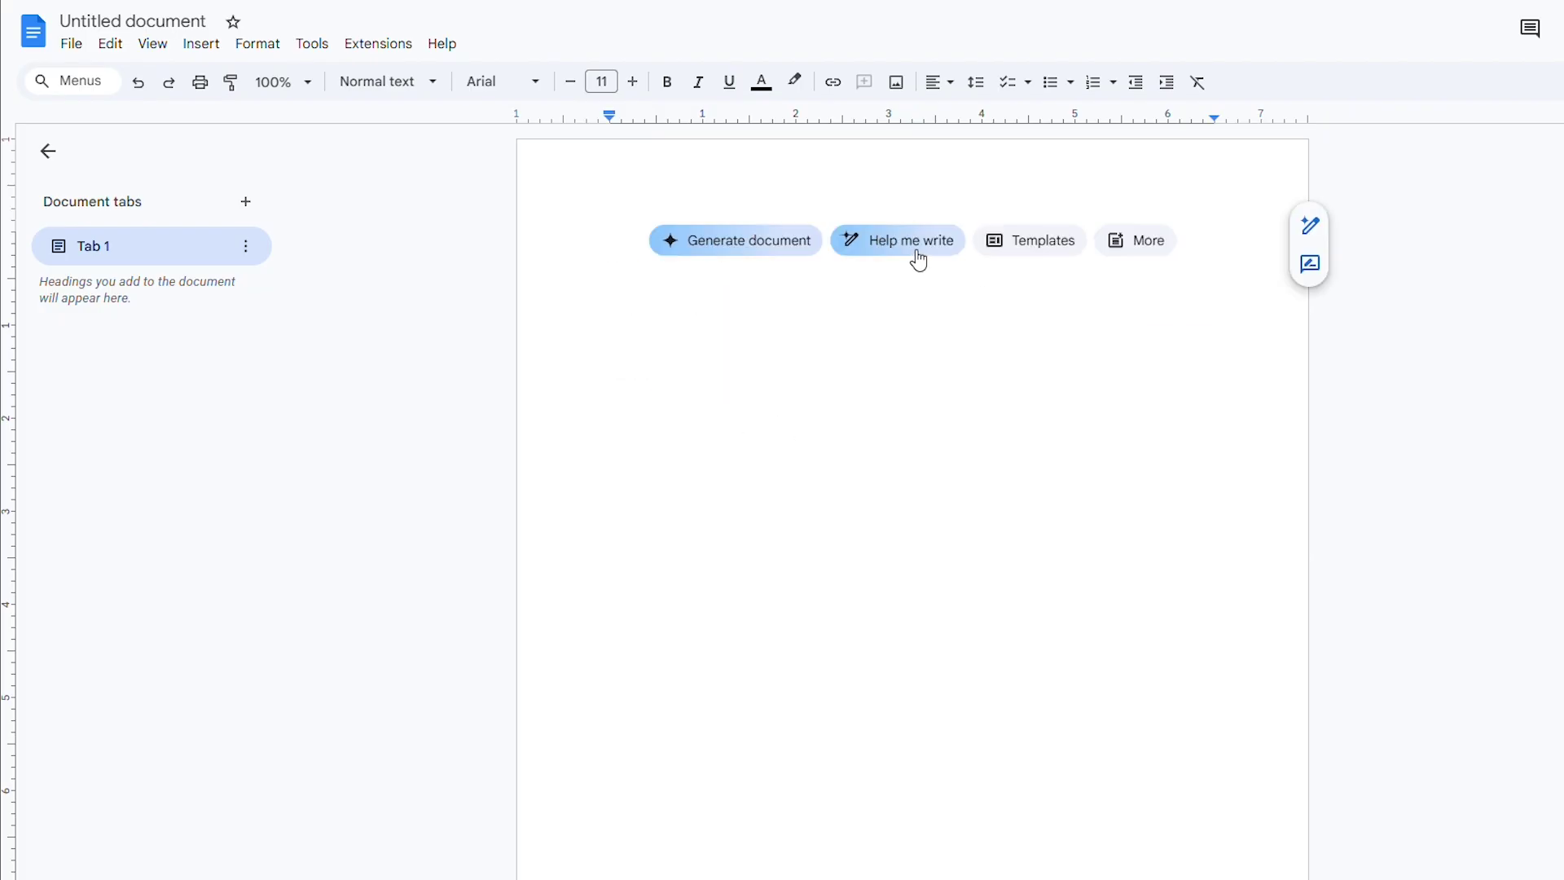
- Generate the project outline from the pasted request, insert it, and review Project Overview through Resource Allocation
click(920, 259)
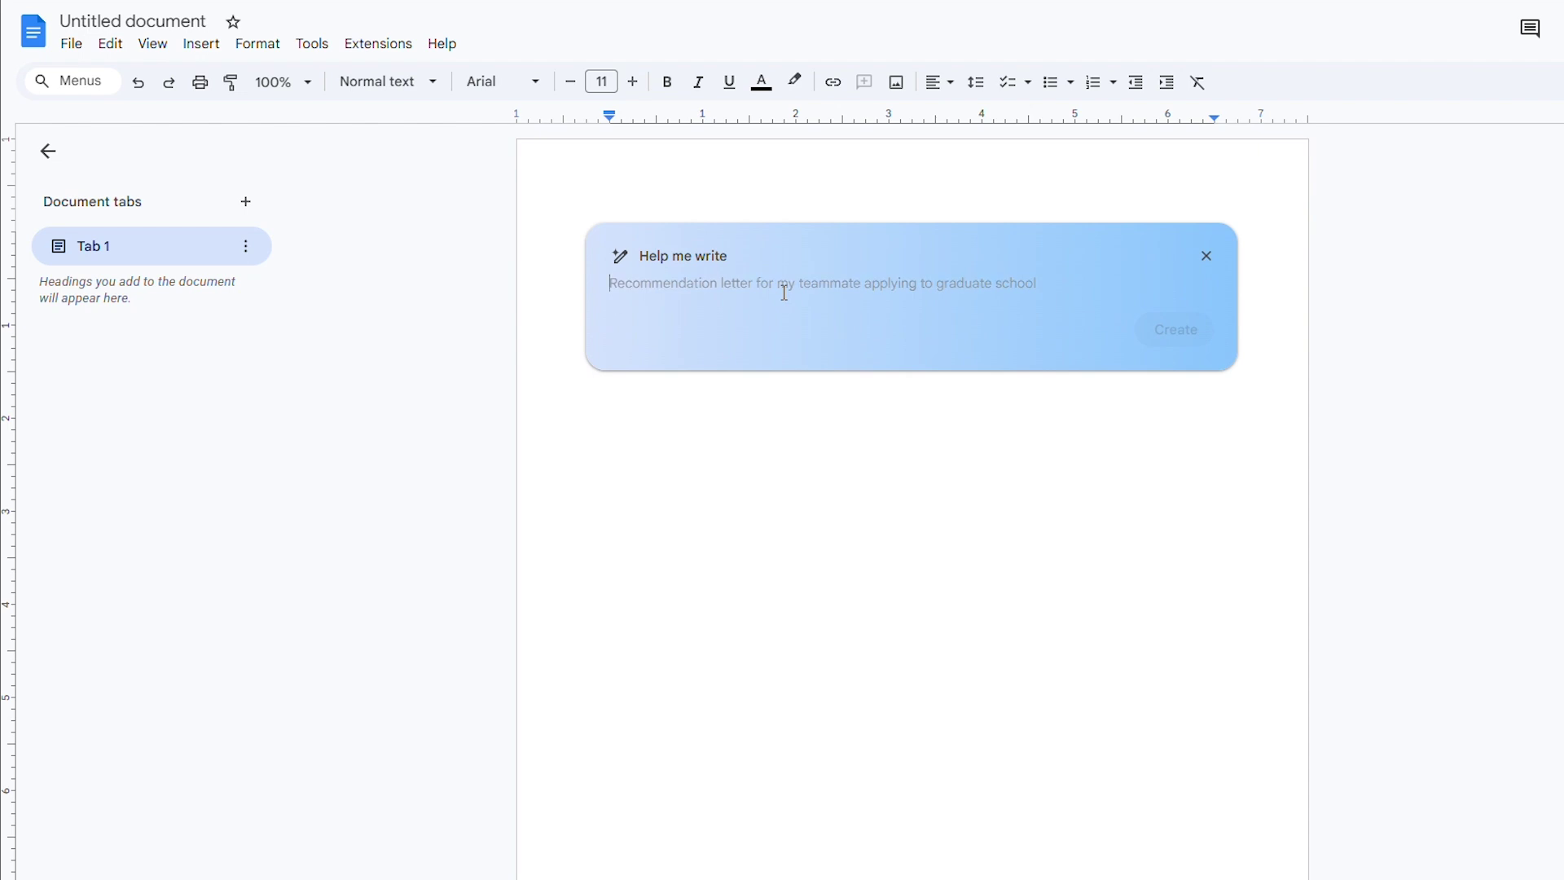
text(Create project outline with research, design, testing)
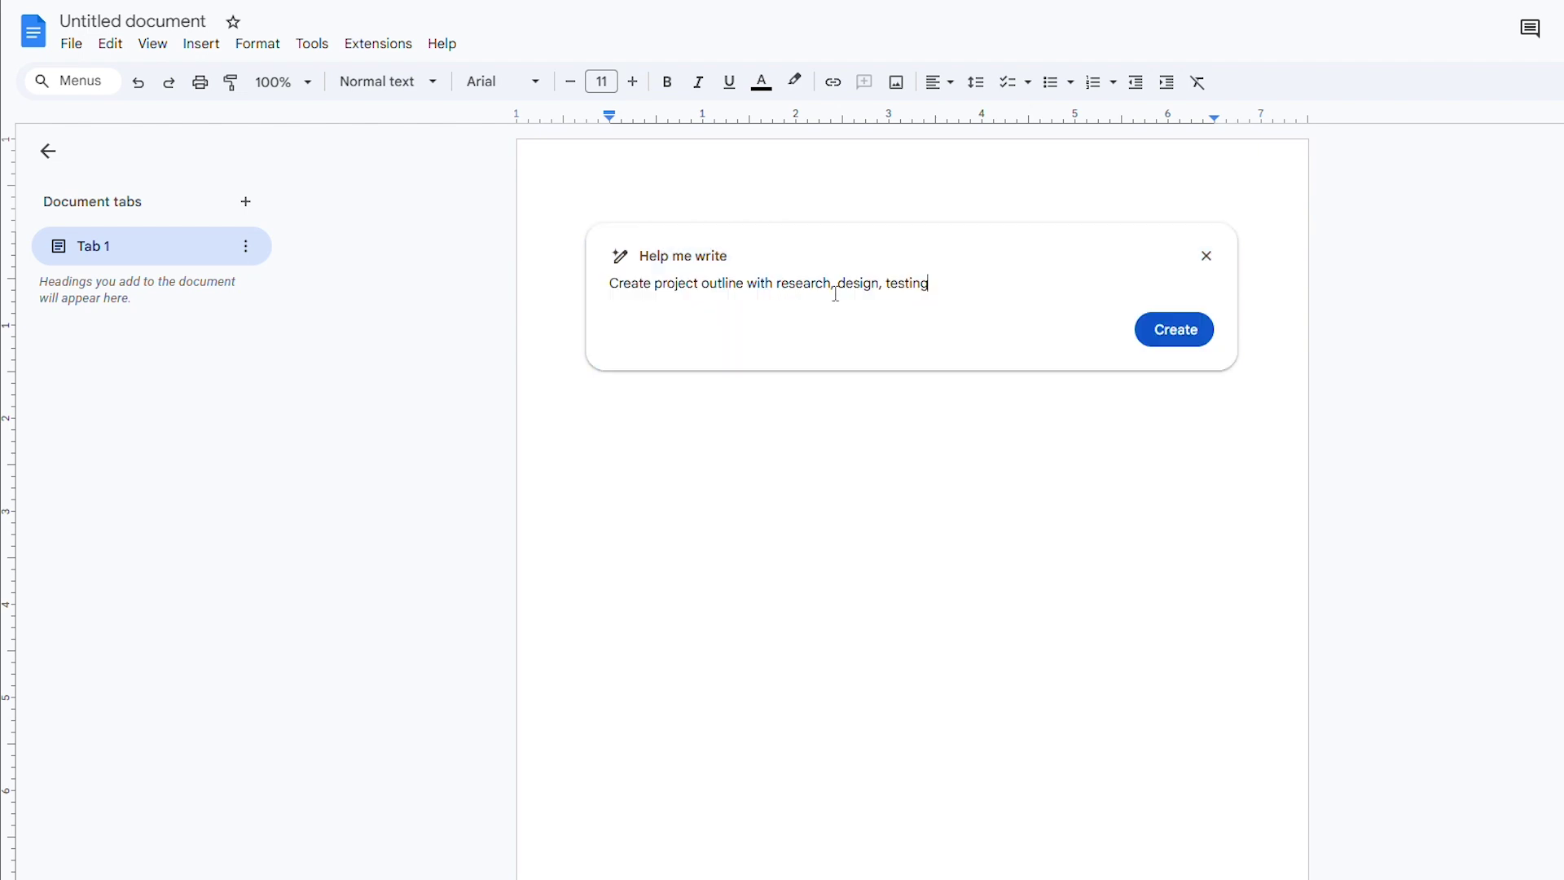
click(1193, 335)
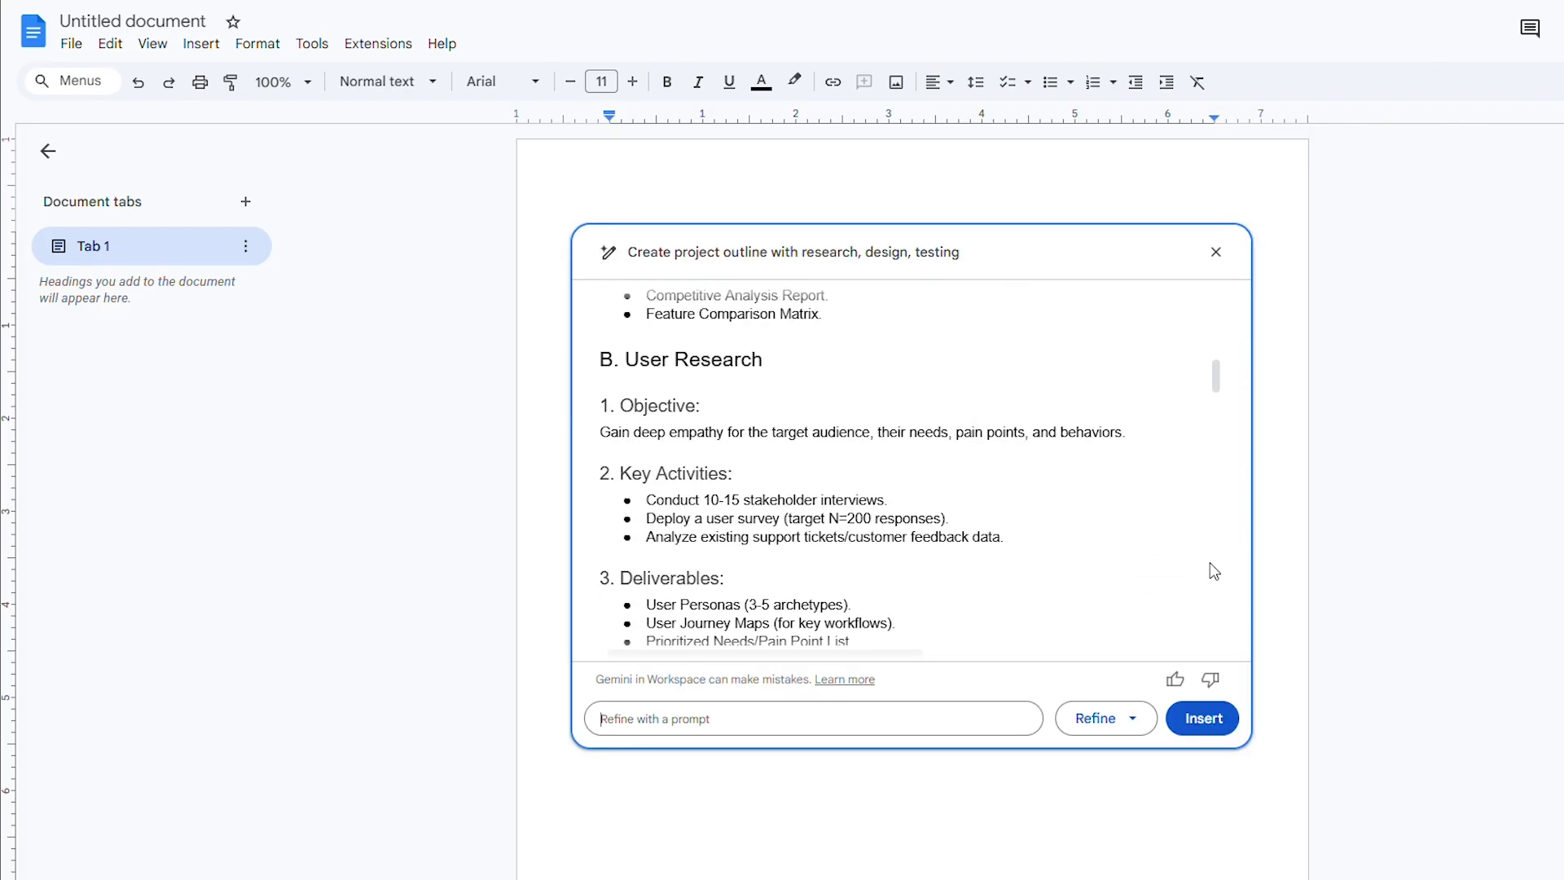
click(1203, 718)
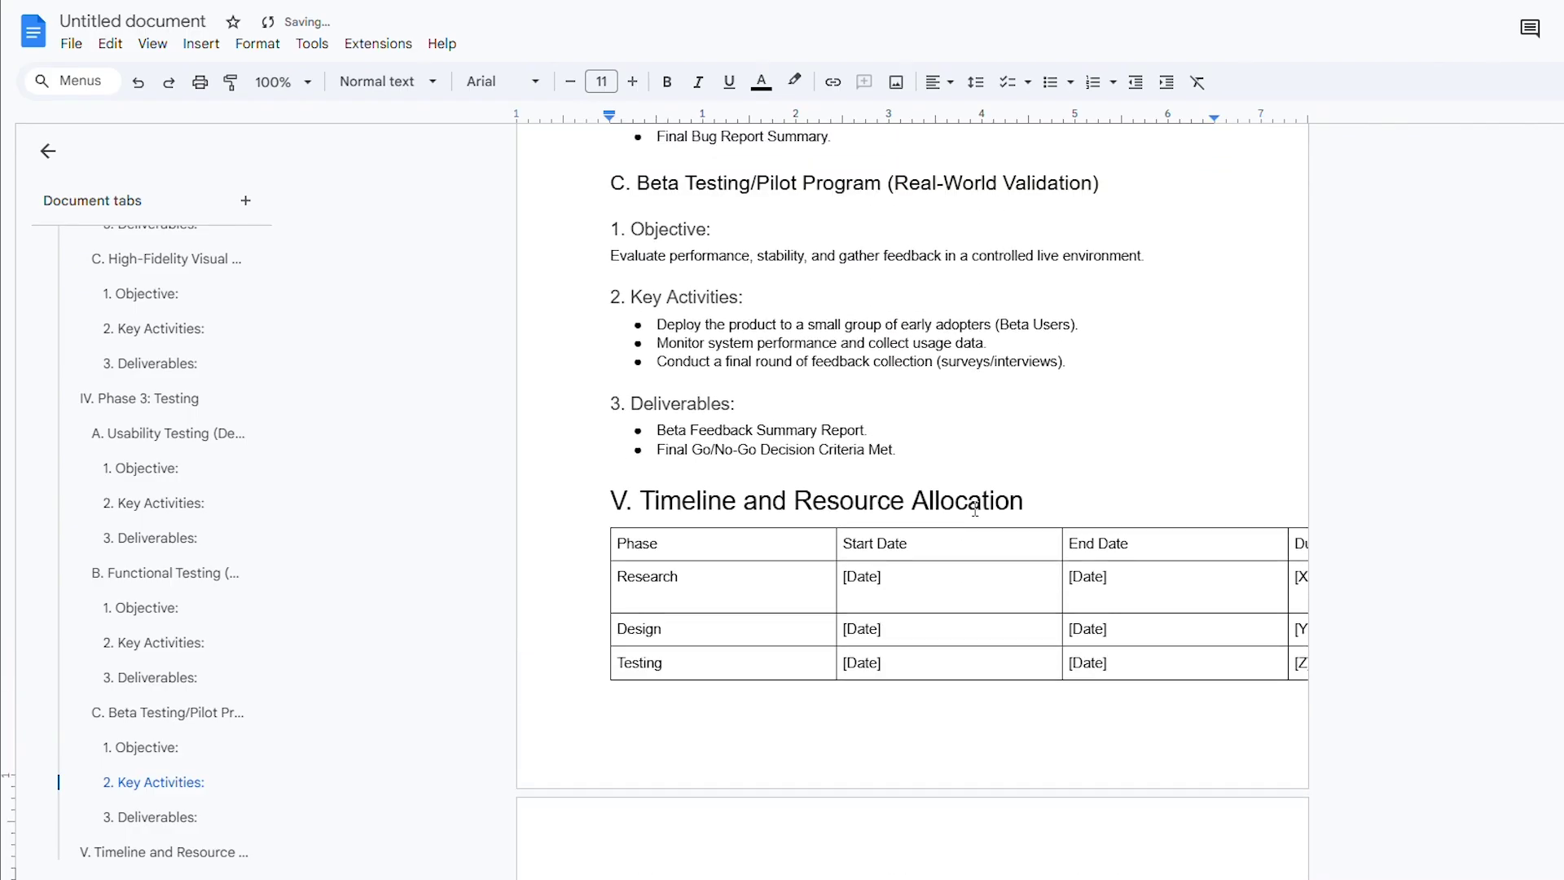
scroll(975, 509, up, 20)
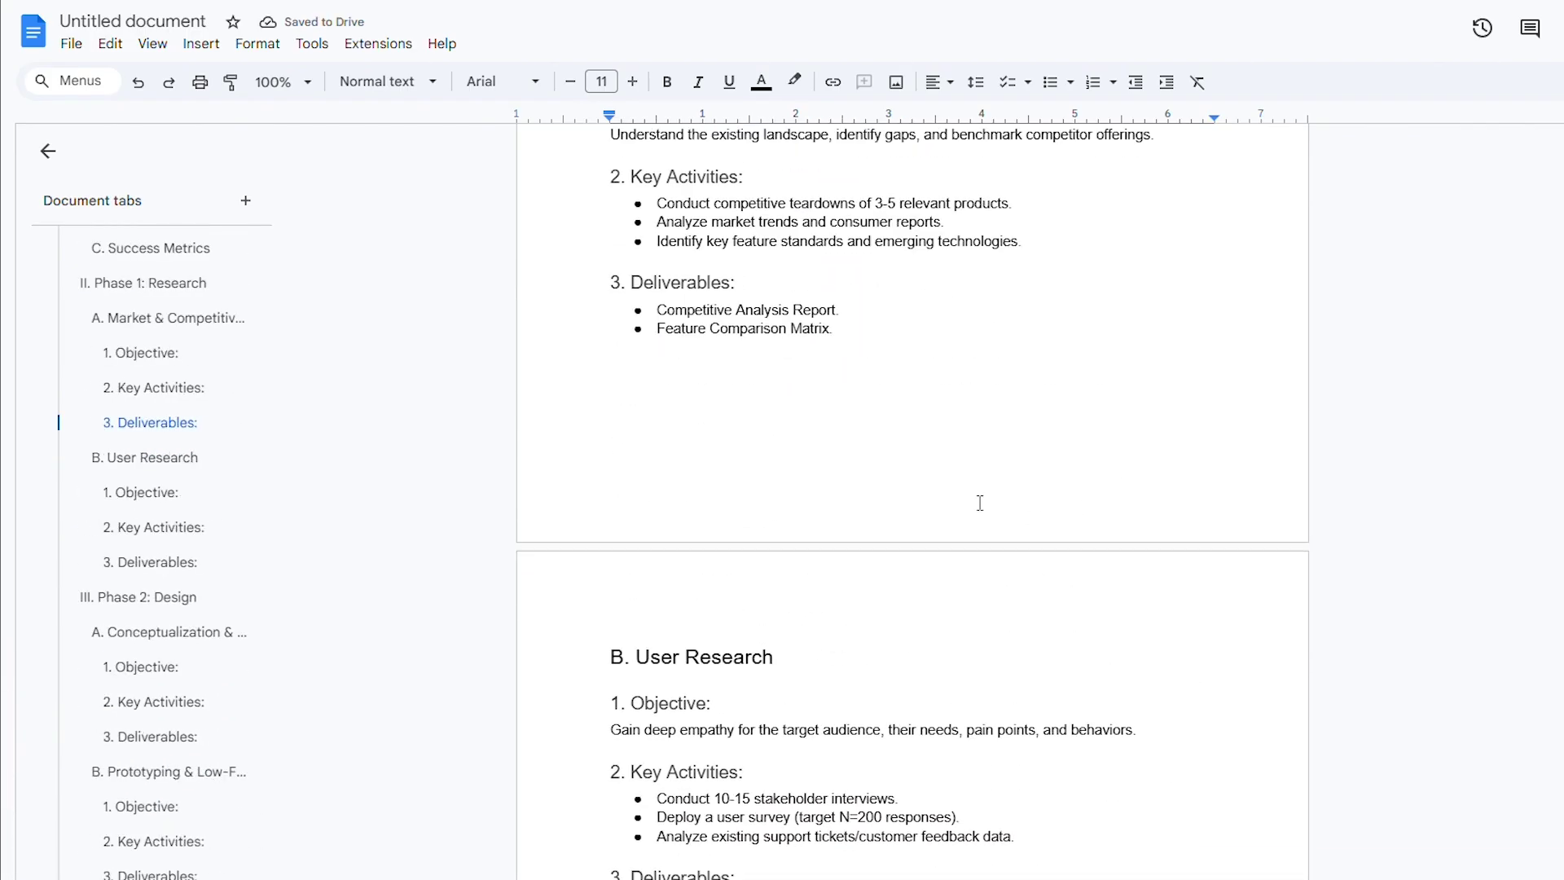
scroll(980, 503, up, 8)
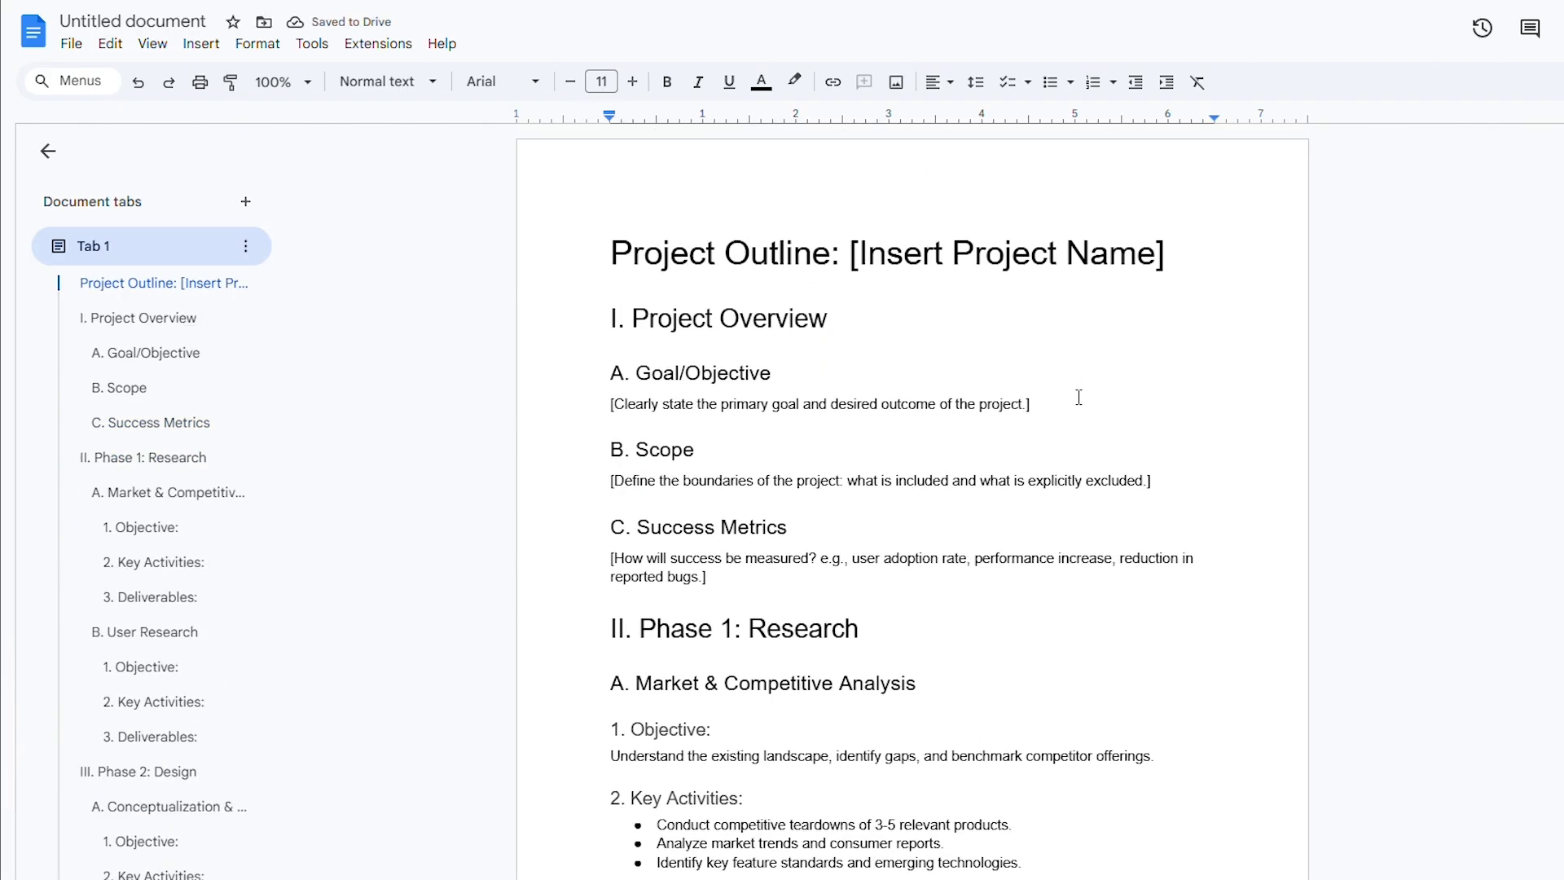
scroll(1079, 397, down, 14)
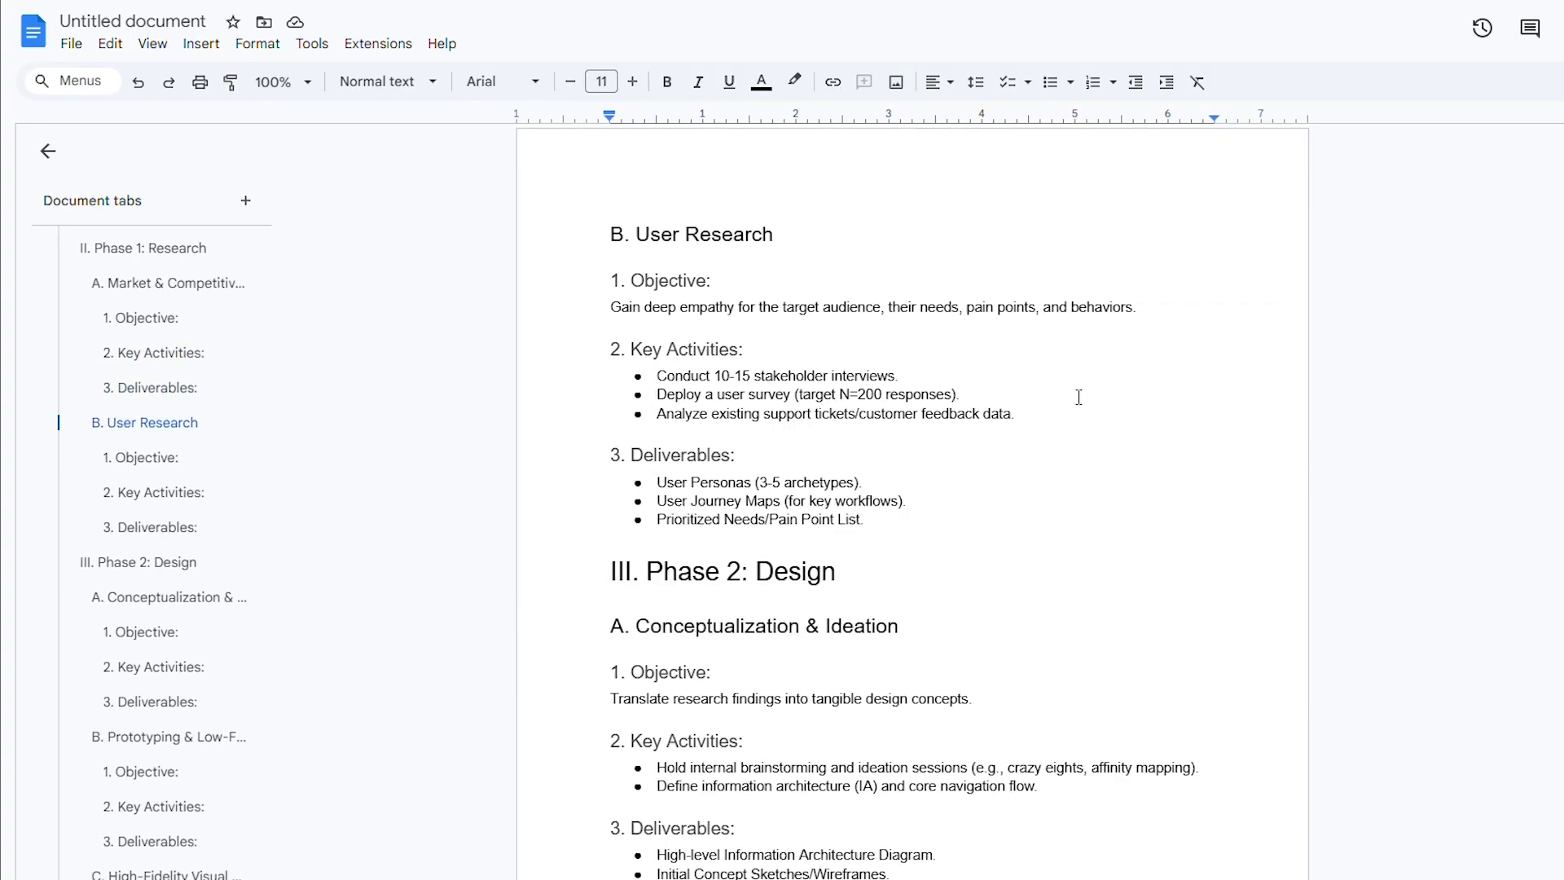
scroll(1079, 397, down, 15)
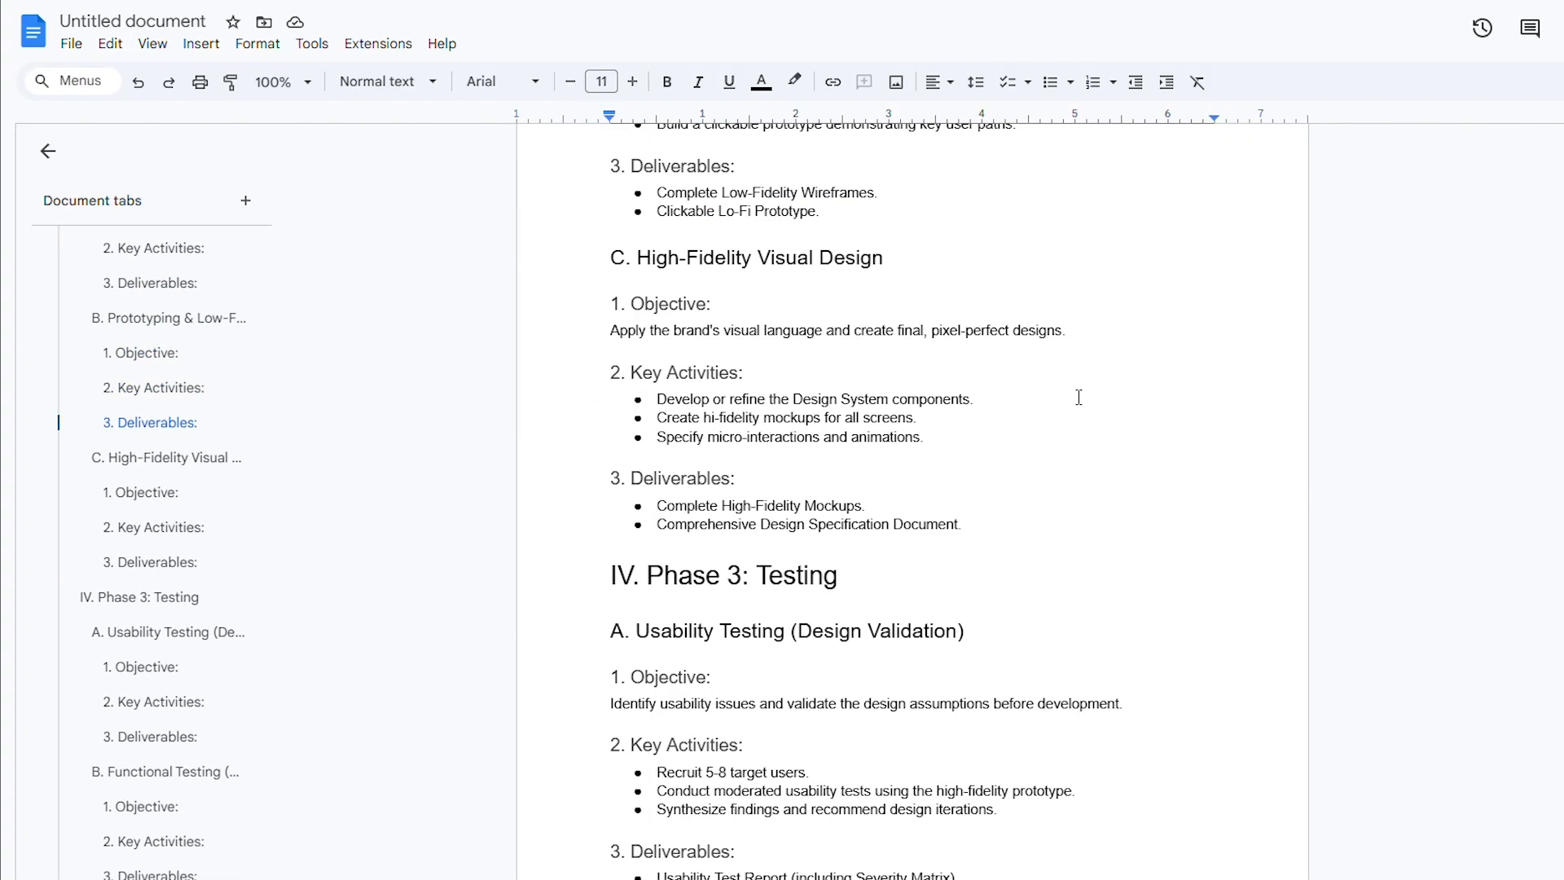
scroll(1079, 397, down, 15)
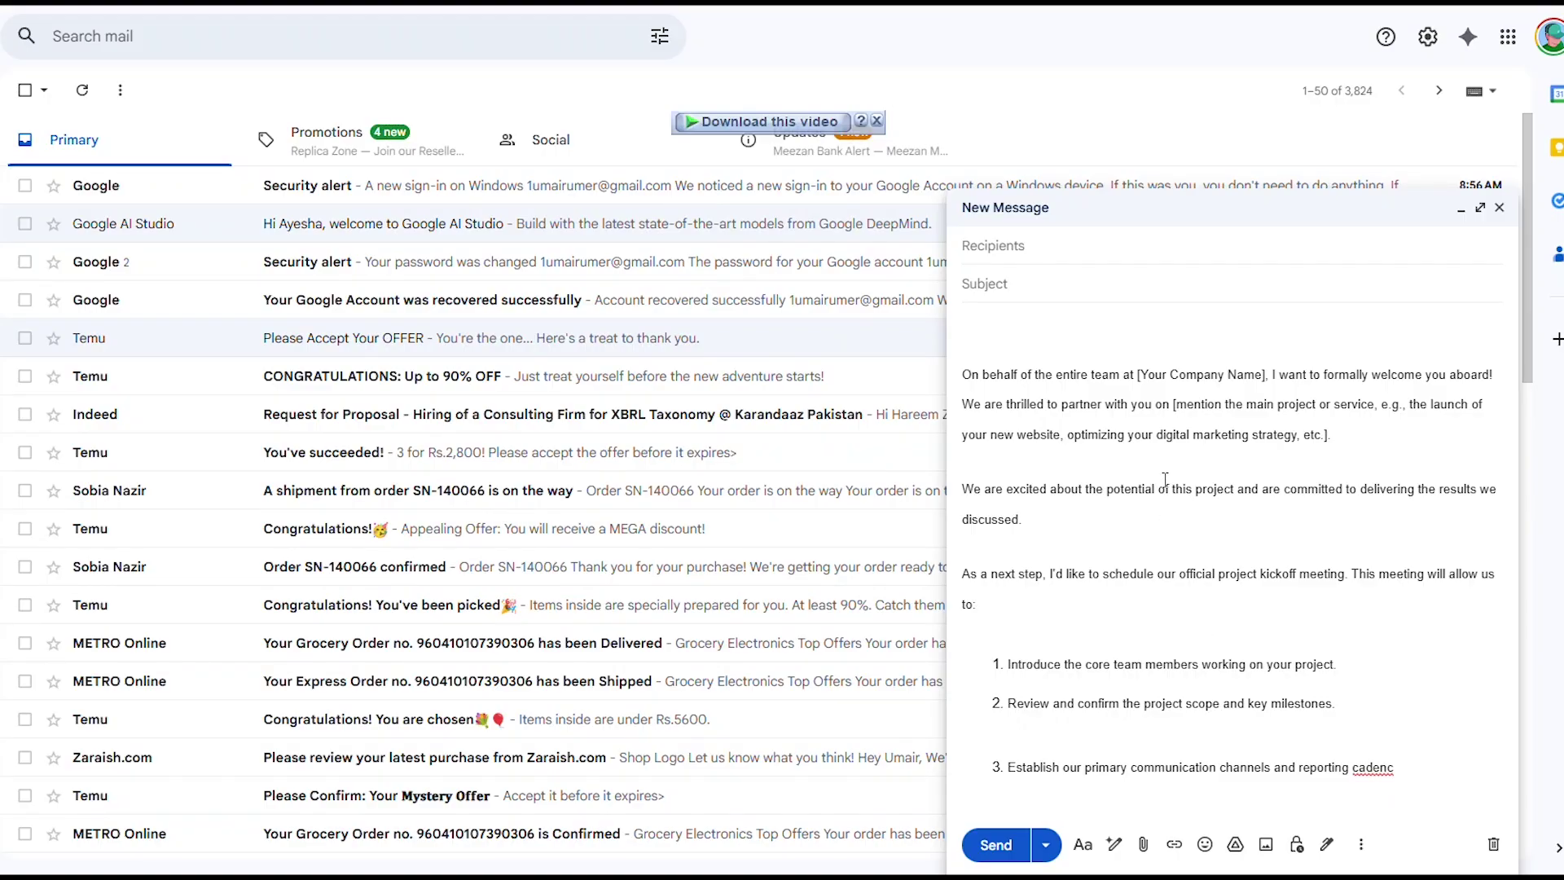
- Ask Gemini to polish the client welcome email draft in the compose window
click(1114, 844)
click(1173, 668)
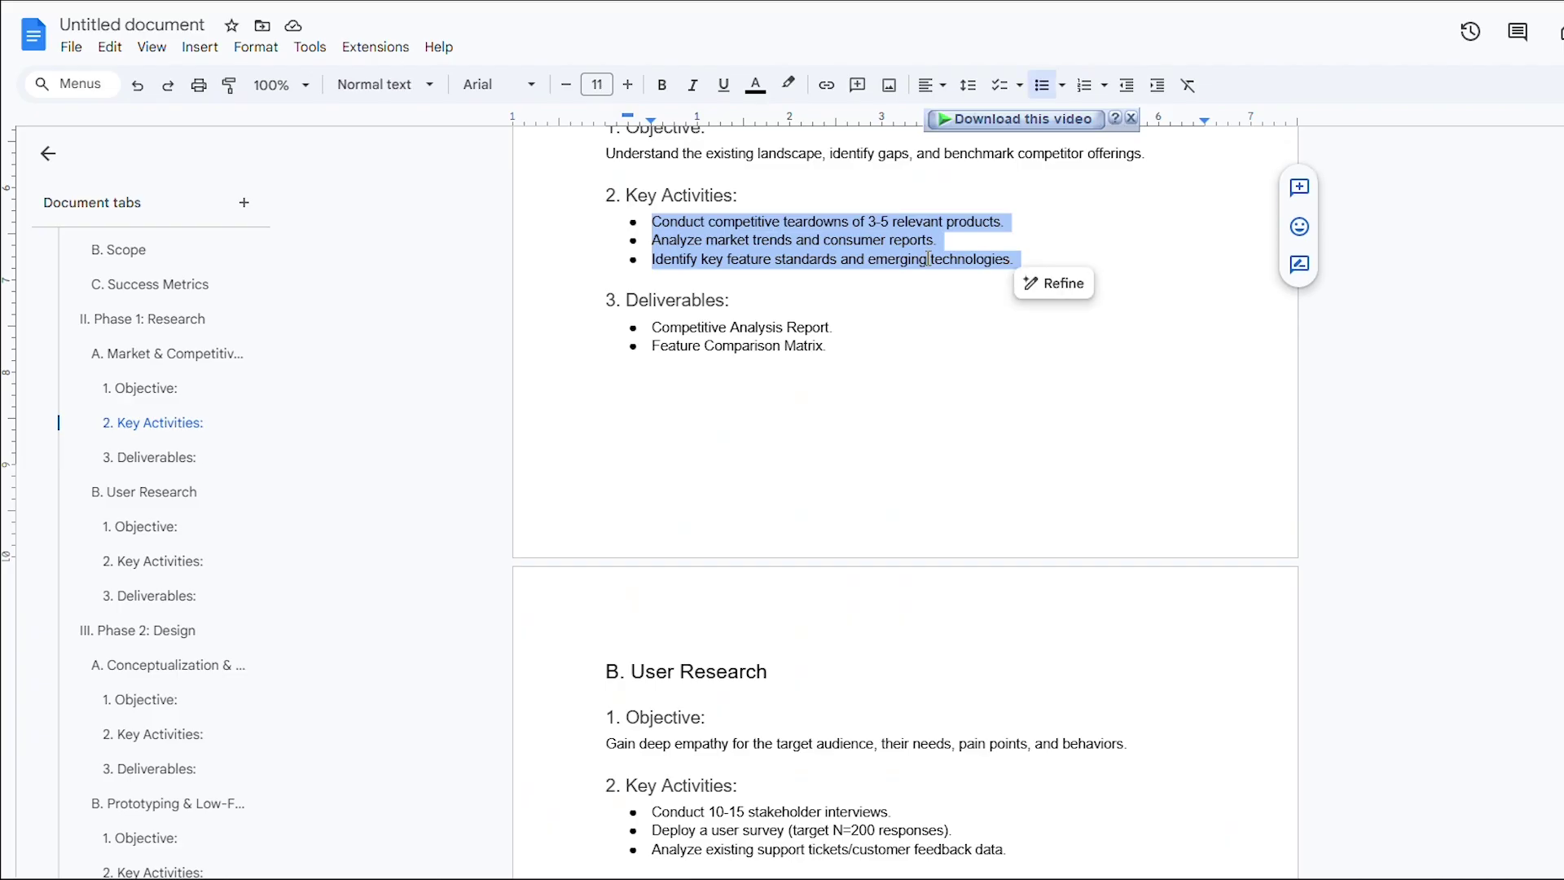
- Insert a 'make it more concise, professional, or enthusiastic' Key Activities rewrite, then select the welcome letter for refining
click(1059, 285)
click(1088, 307)
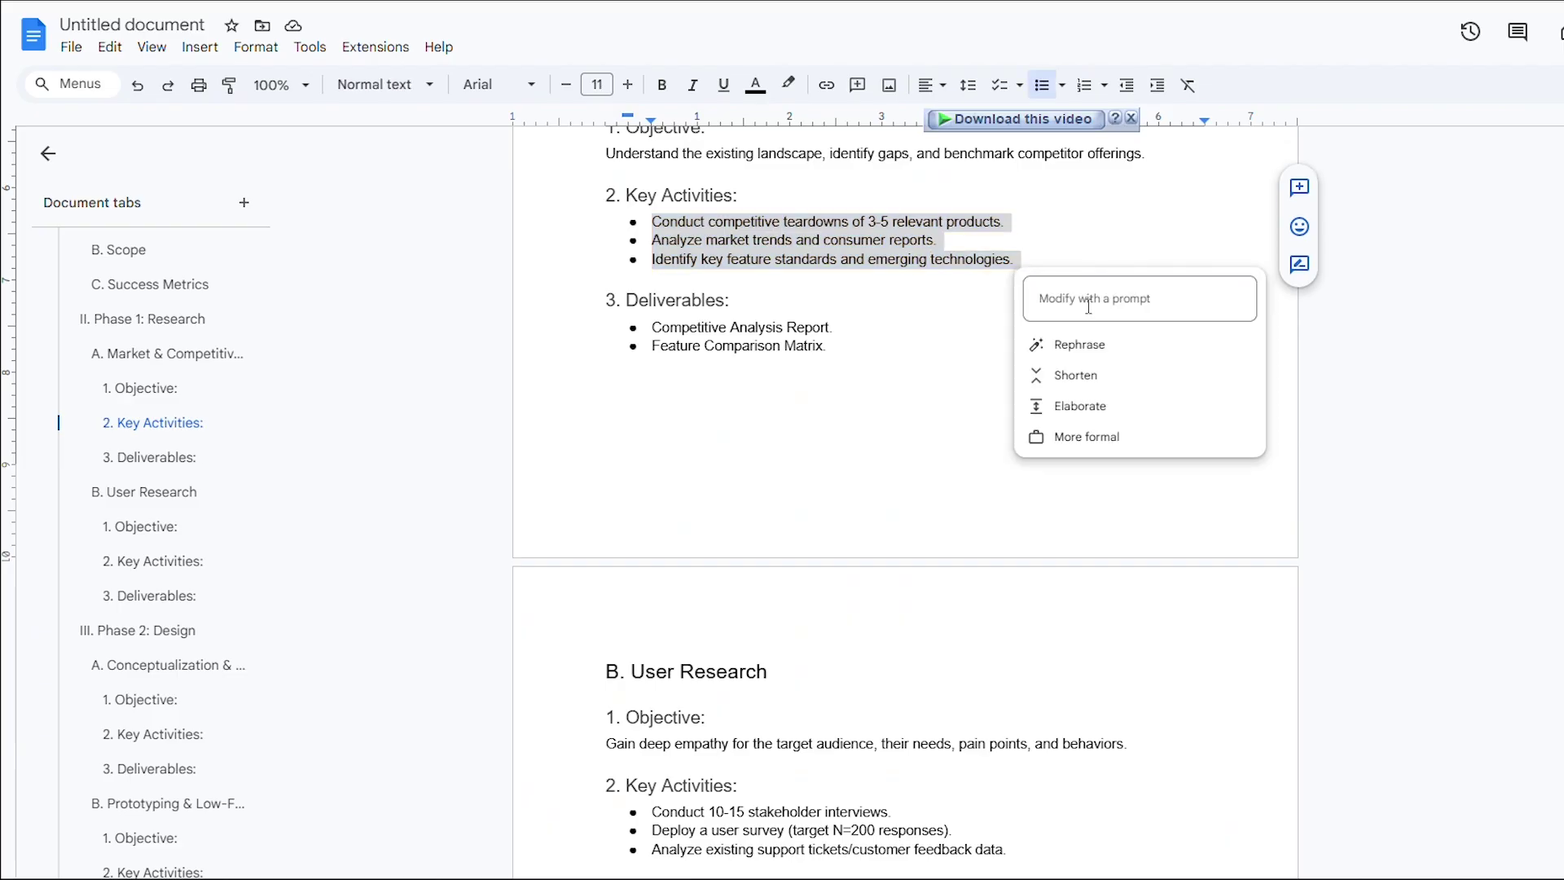
text(make it more concise, professional, or enthusiastic)
key(Return)
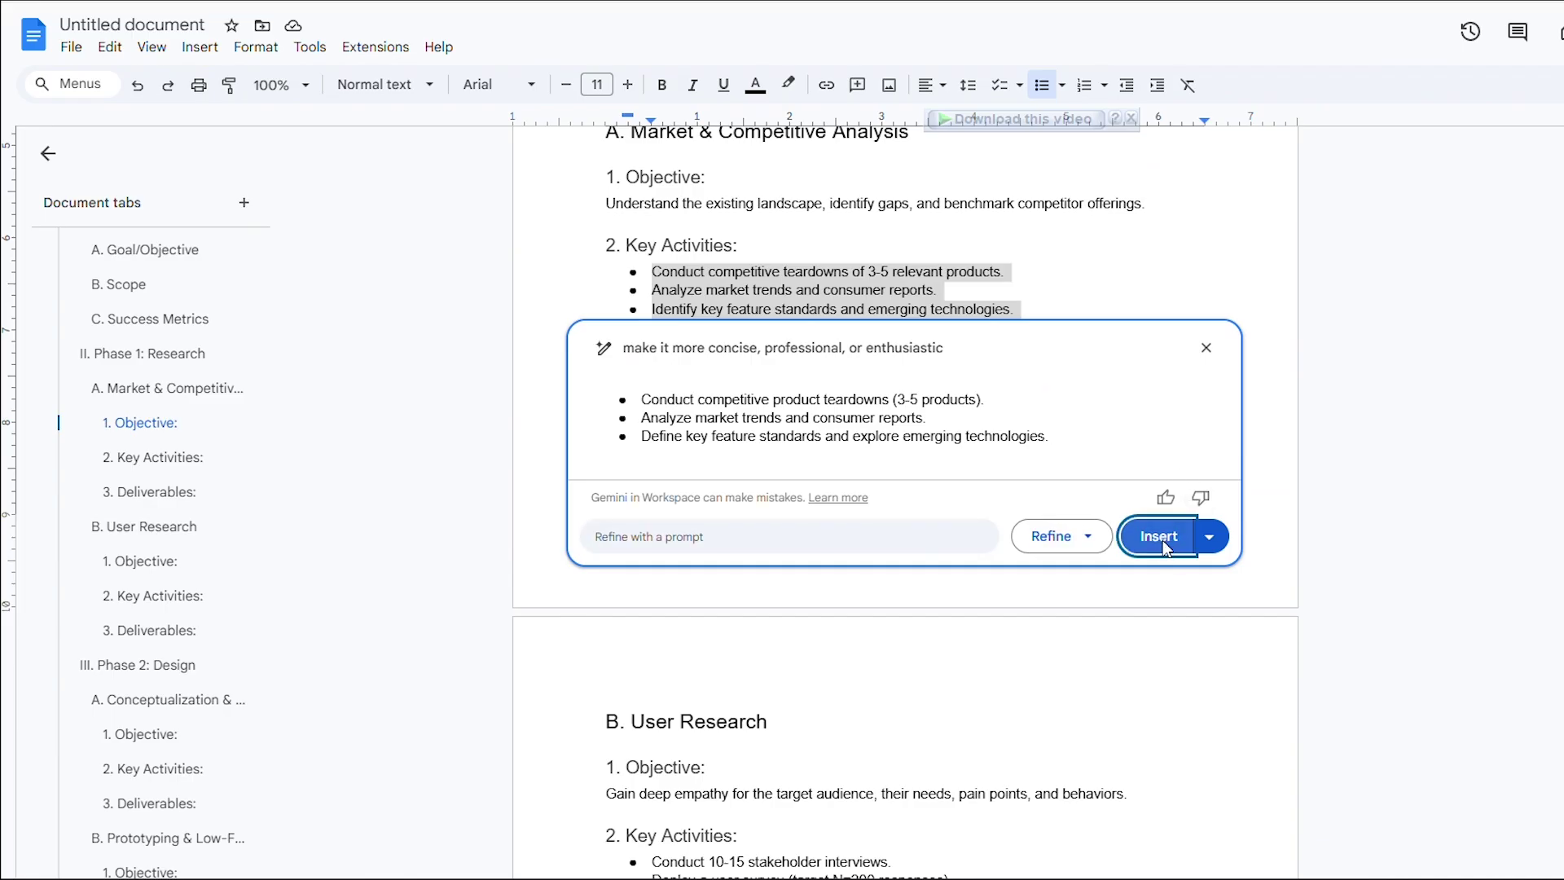
click(1156, 536)
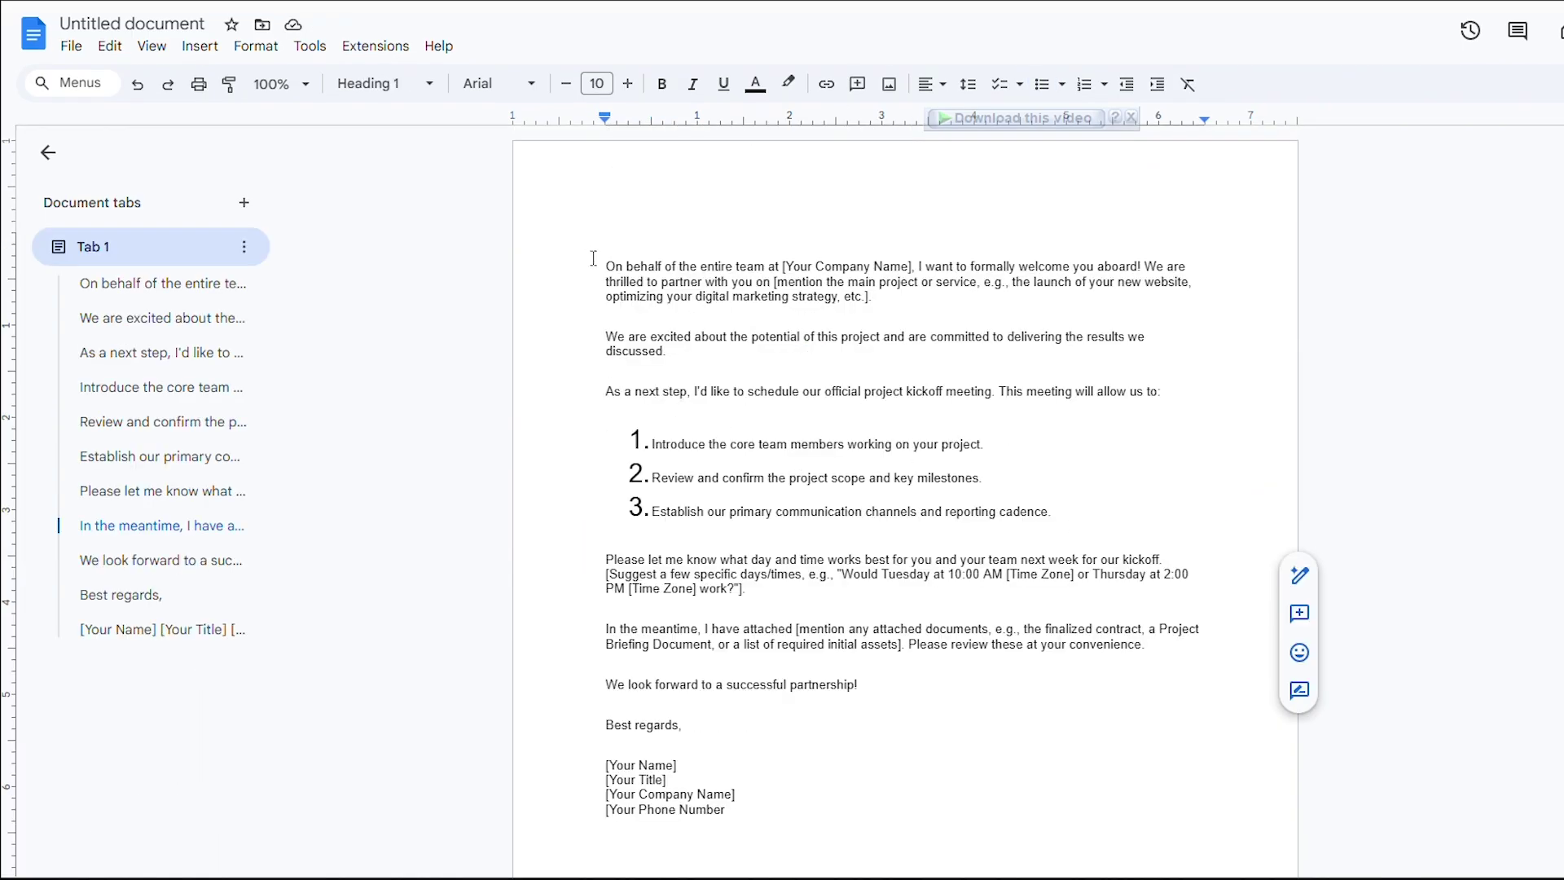
drag(605, 241, 742, 823)
click(765, 839)
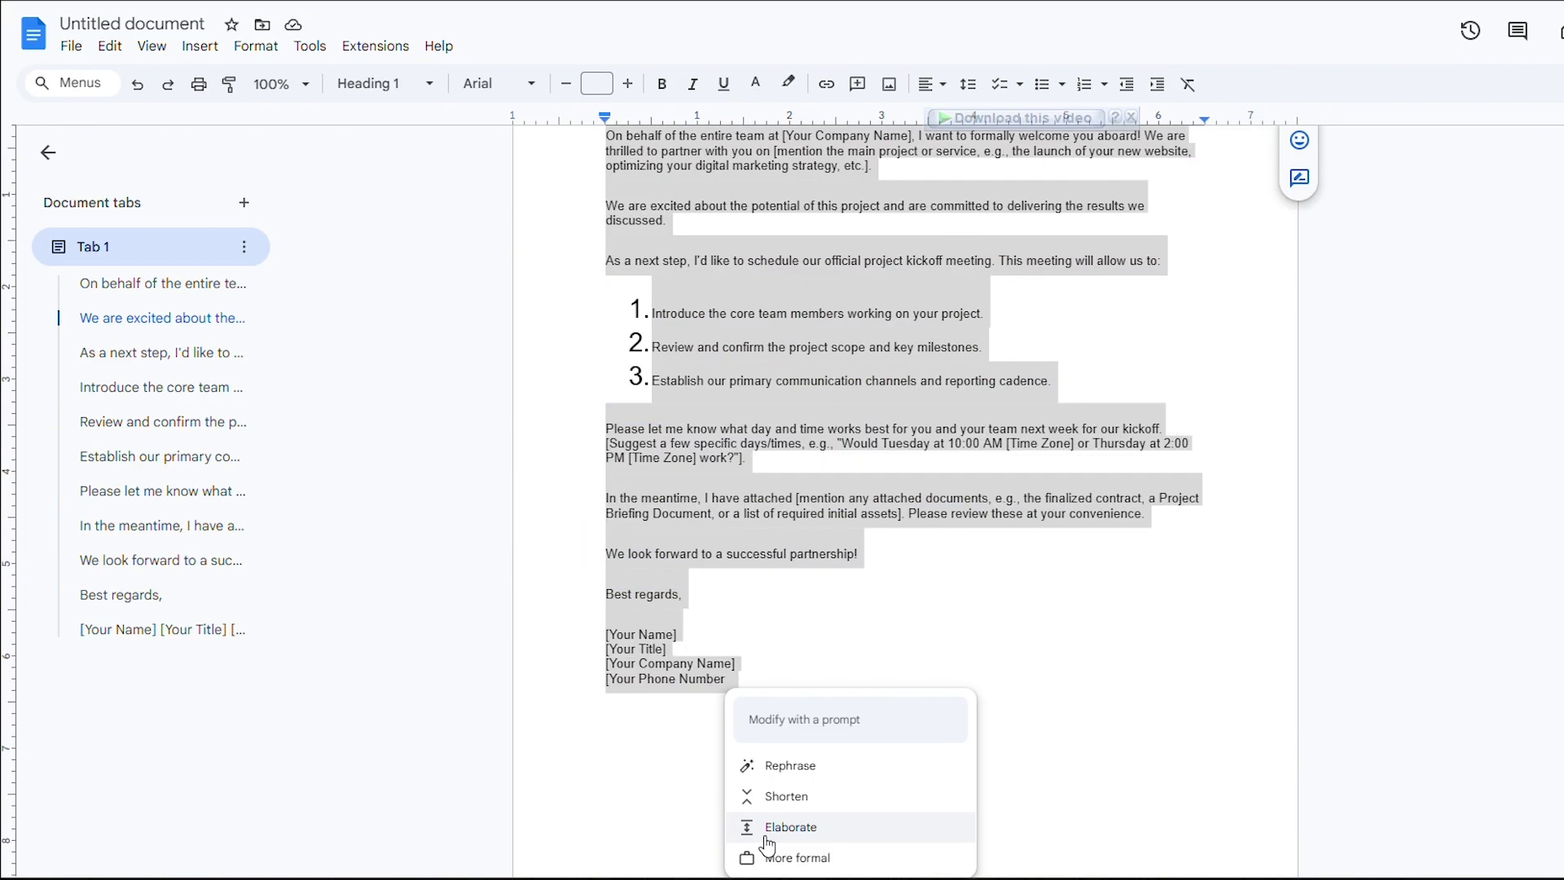
- Rewrite the welcome letter More formal and insert it in place of the original text
click(841, 858)
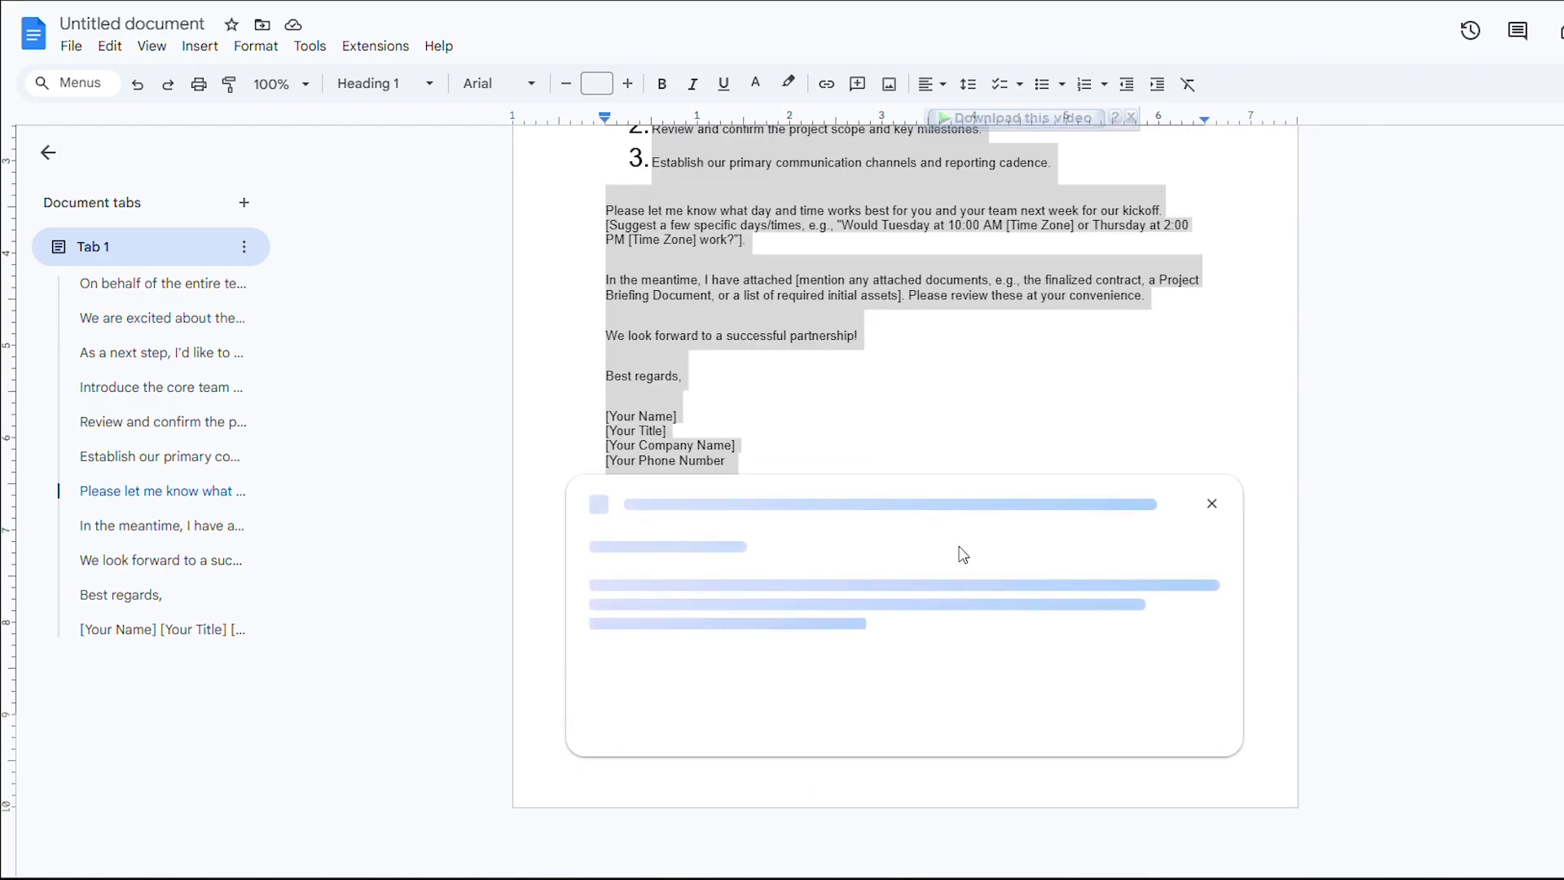
scroll(1083, 603, down, 5)
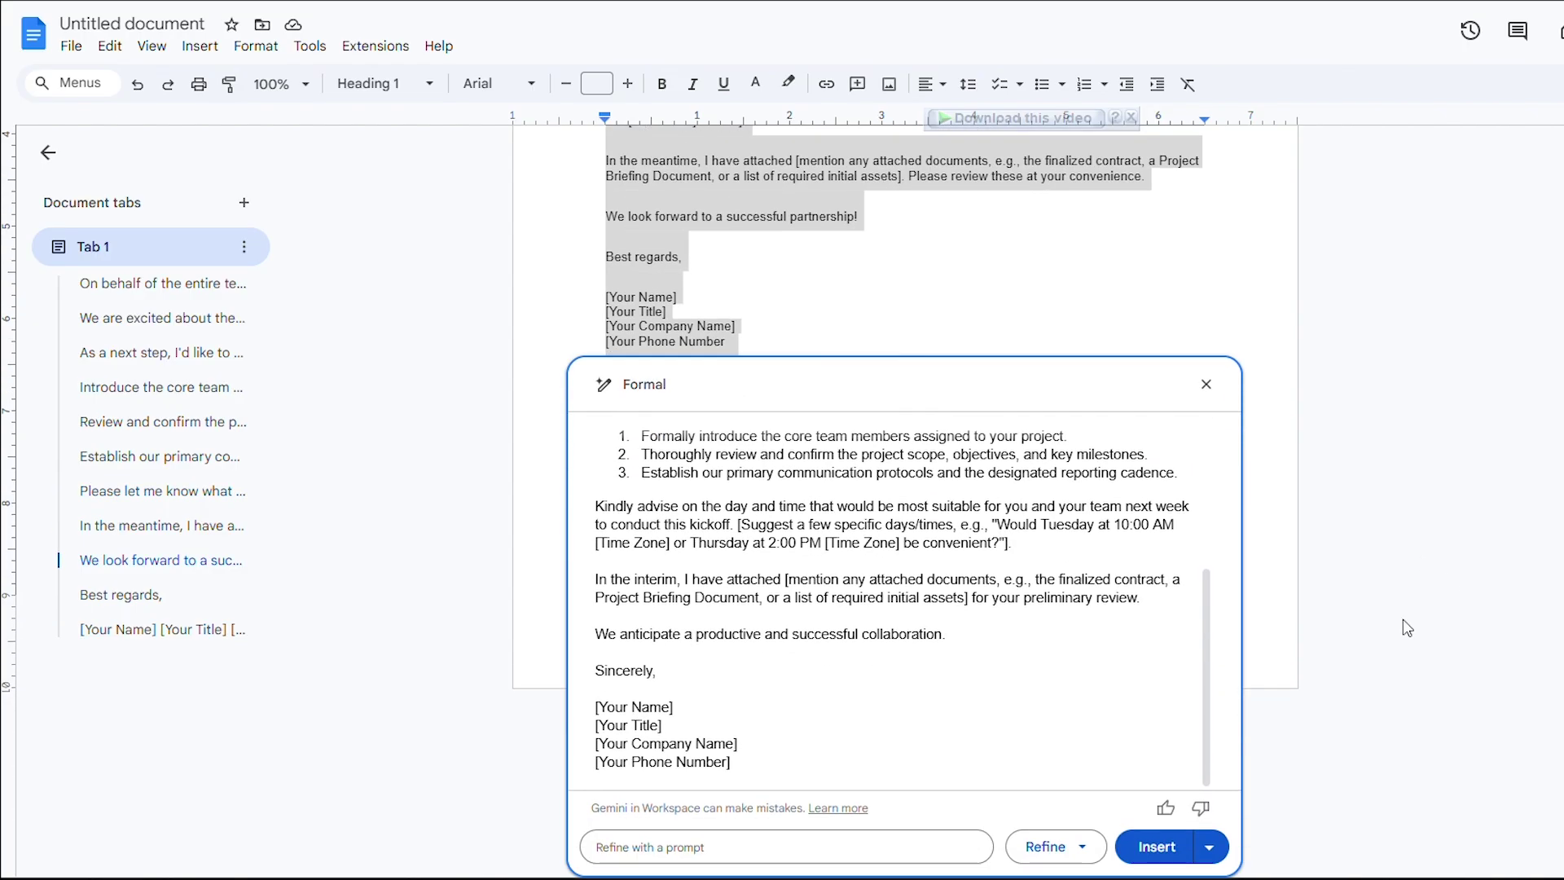
click(1150, 848)
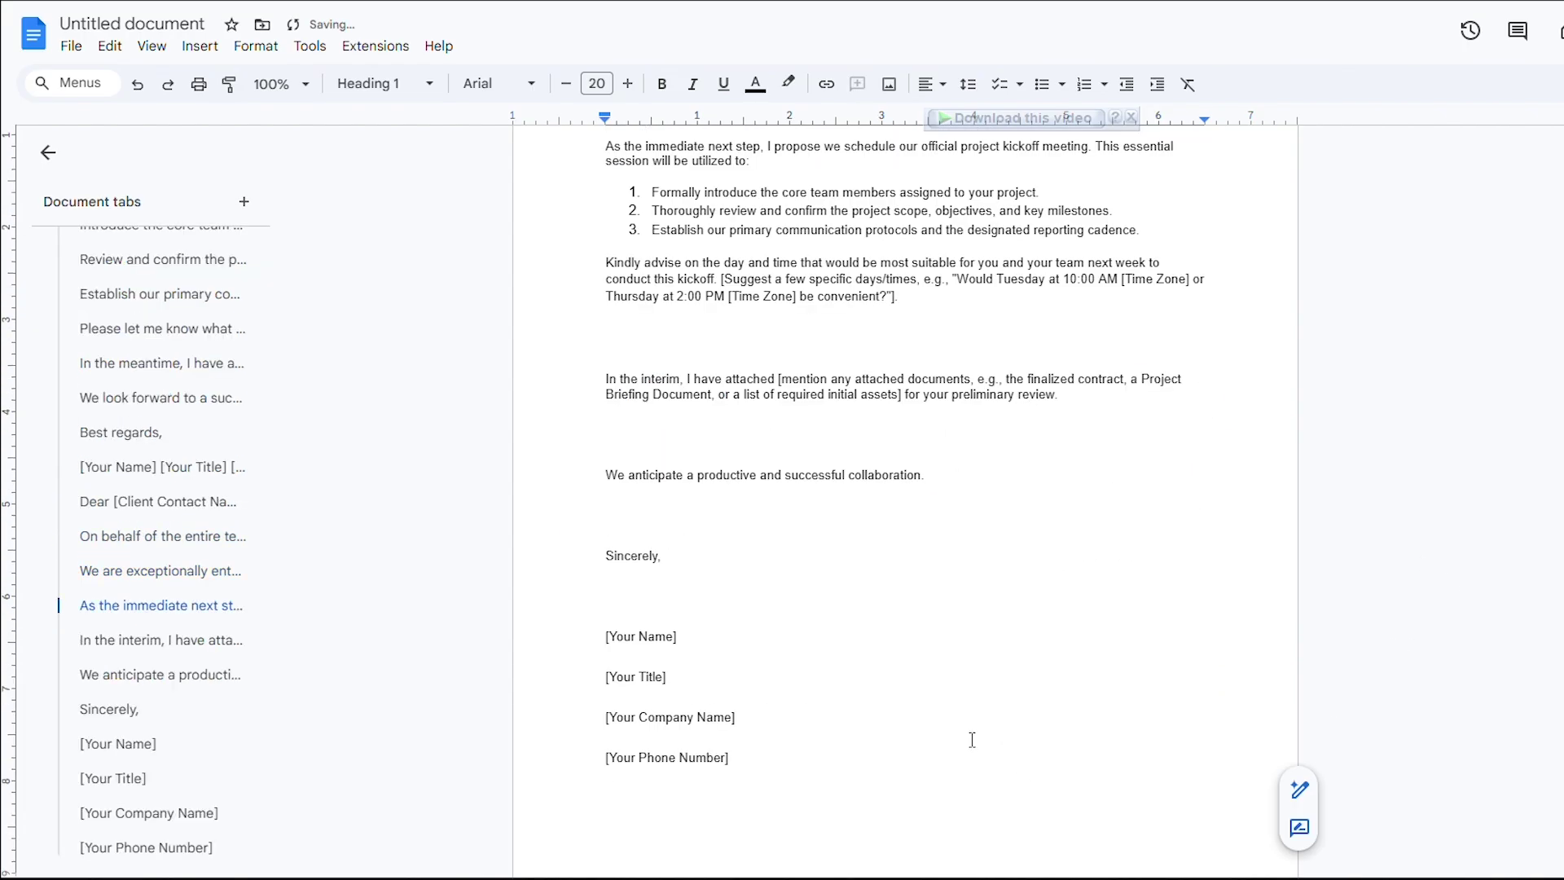
scroll(895, 554, up, 4)
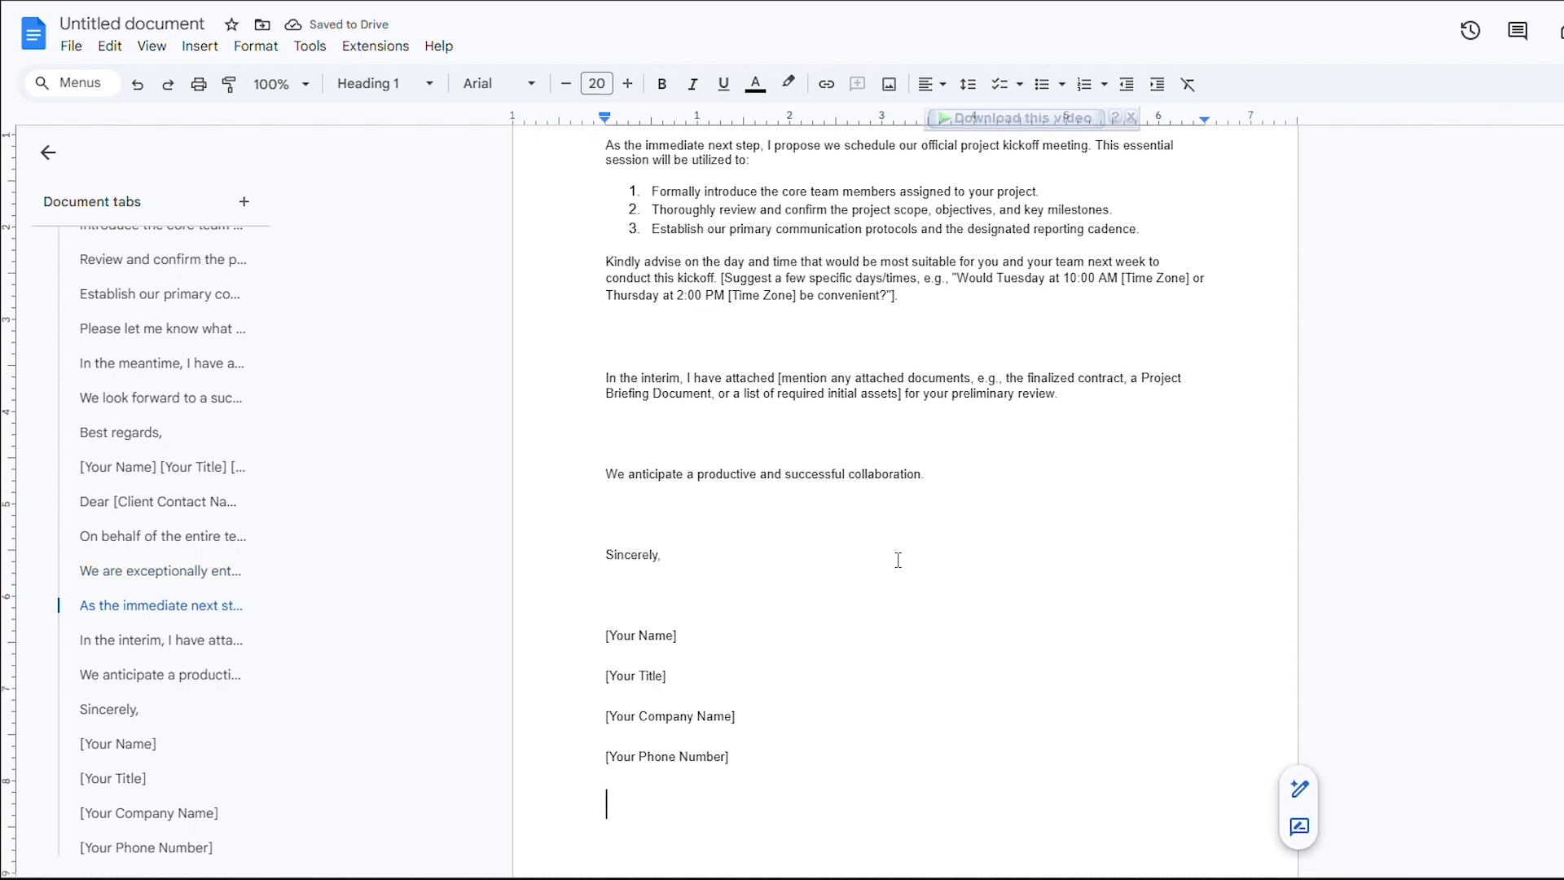
scroll(993, 424, up, 4)
scroll(993, 425, down, 3)
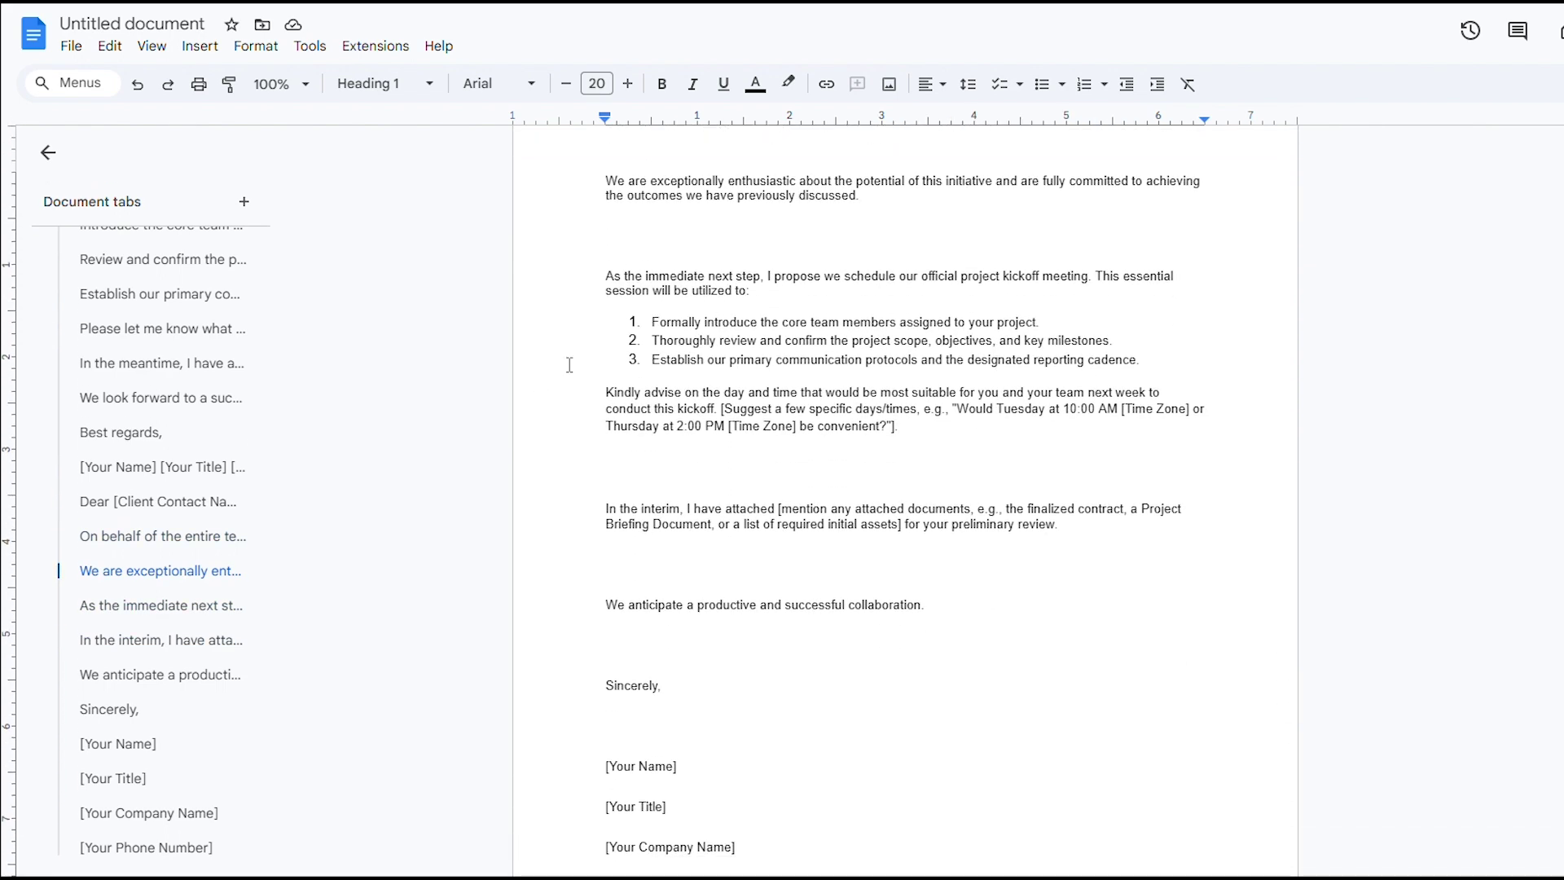
- Review the formal letter's kickoff agenda items and place the cursor below the closing line
drag(698, 328, 848, 356)
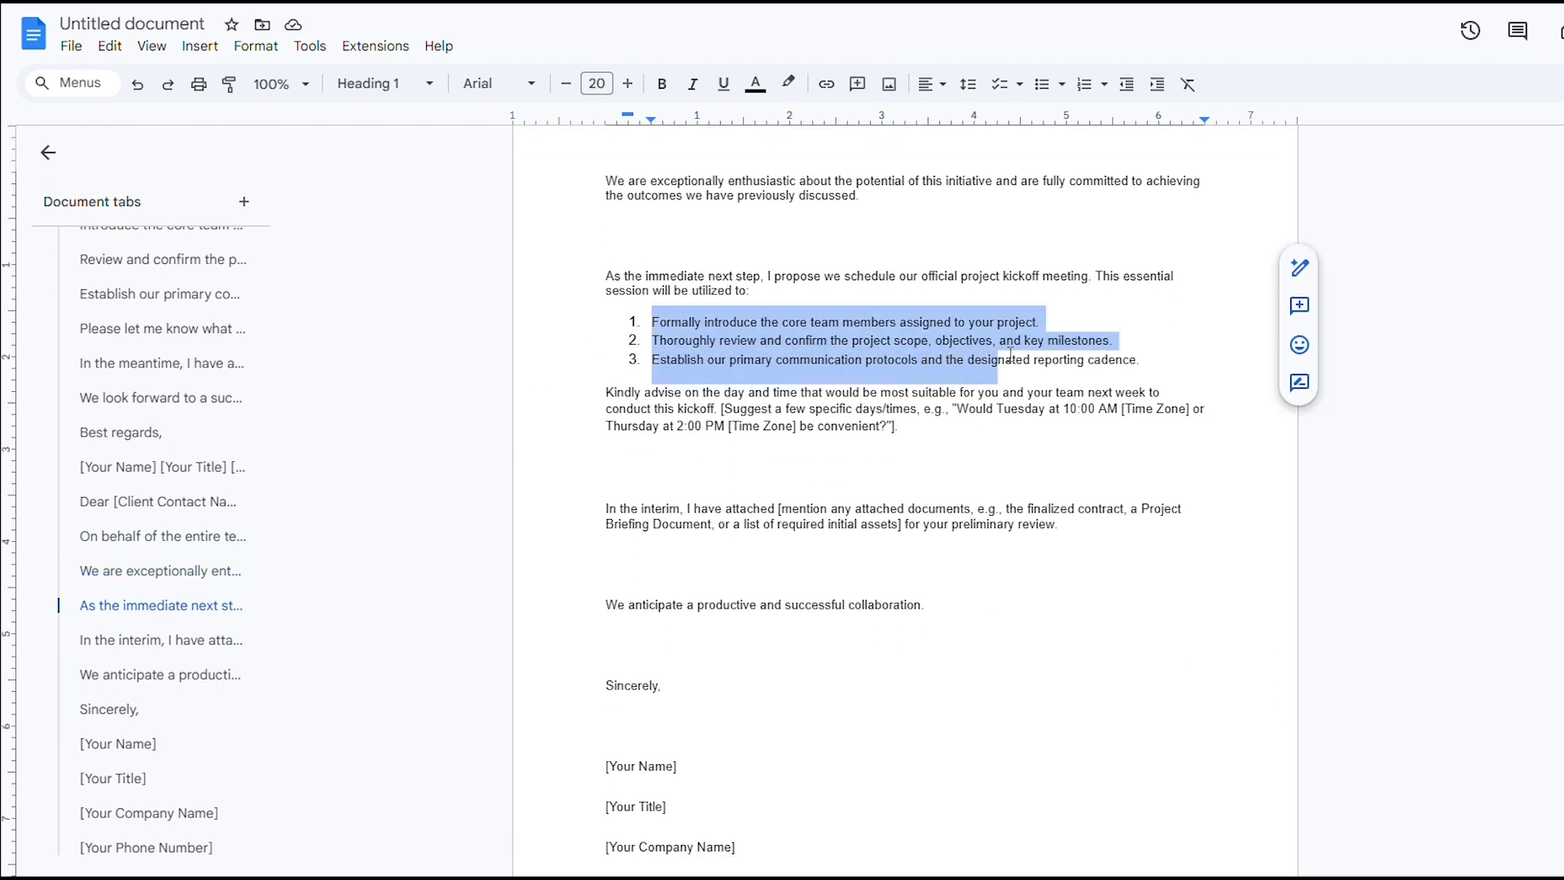
drag(1010, 354, 1123, 342)
click(1155, 343)
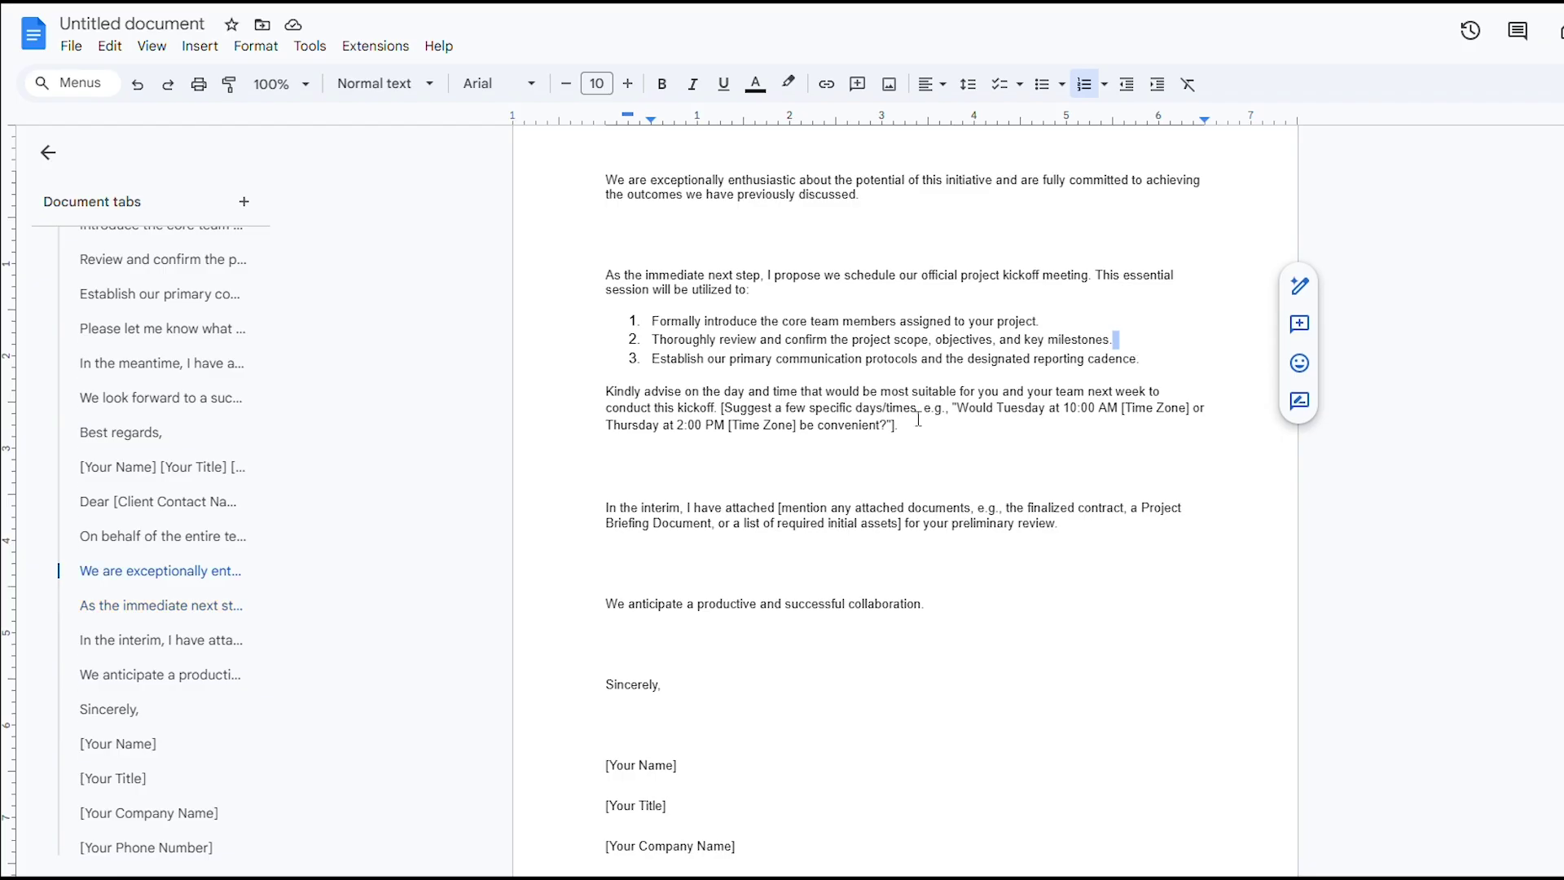
scroll(867, 456, down, 3)
click(869, 457)
scroll(870, 463, up, 3)
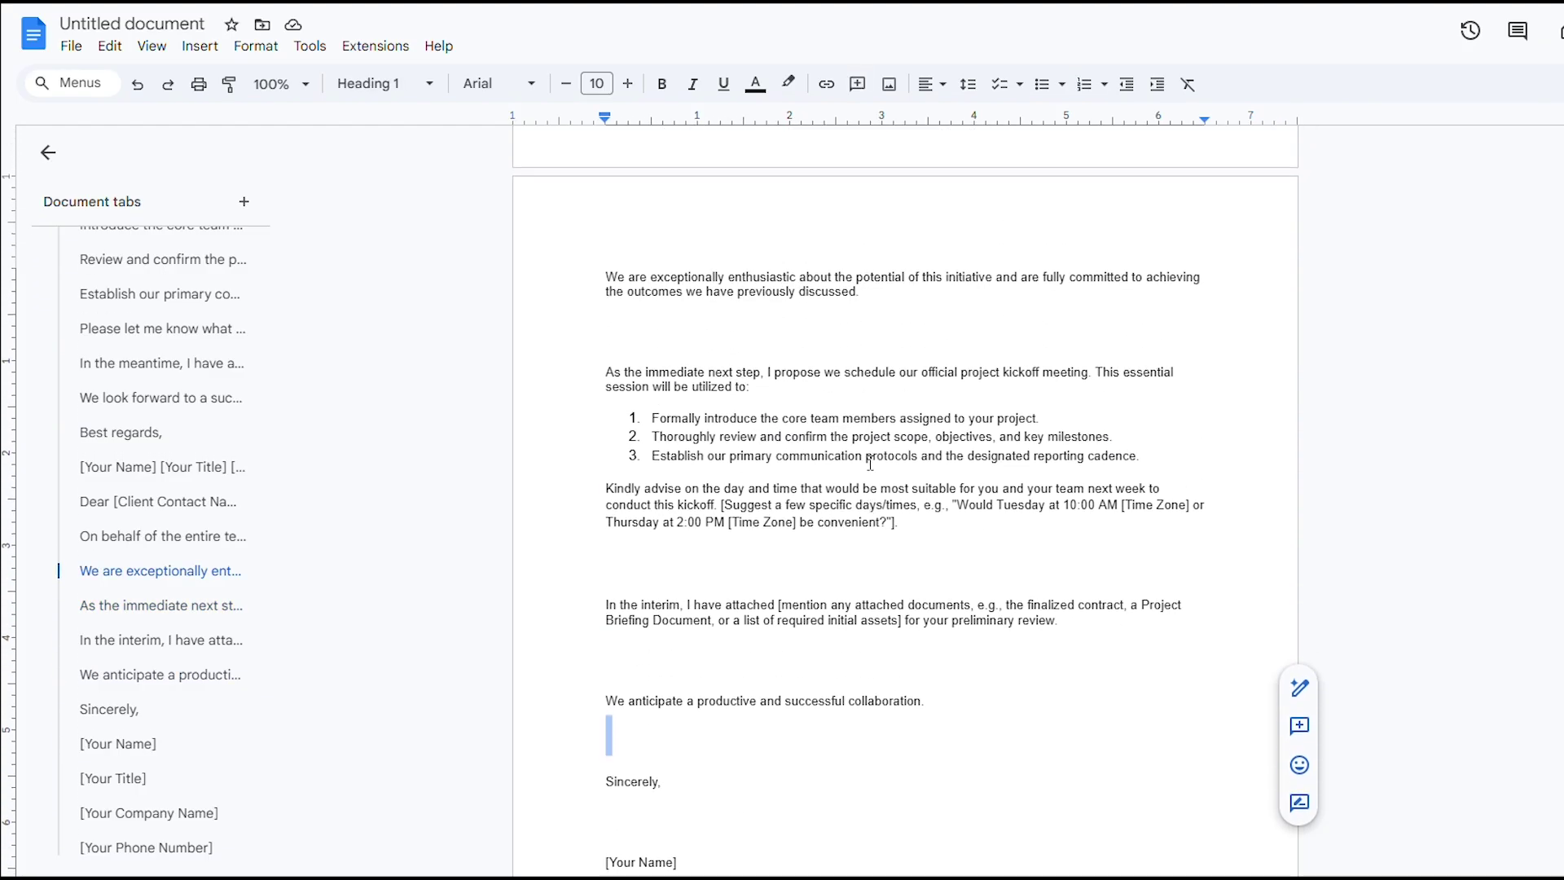
scroll(870, 462, up, 5)
scroll(868, 471, down, 3)
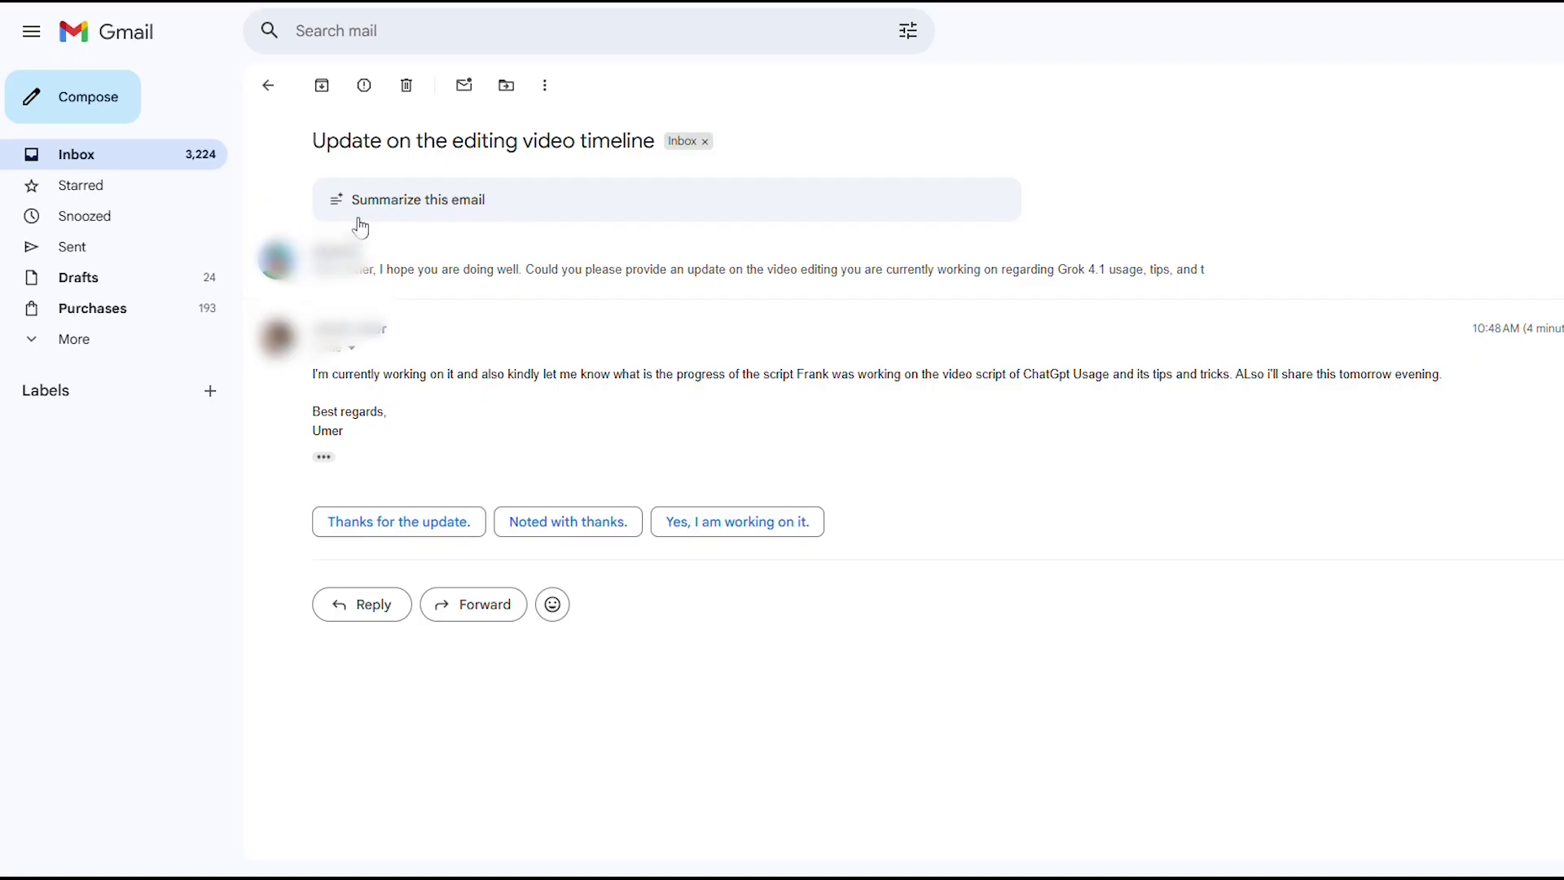
- Generate a Gemini summary of the email and highlight both summary lines
click(438, 214)
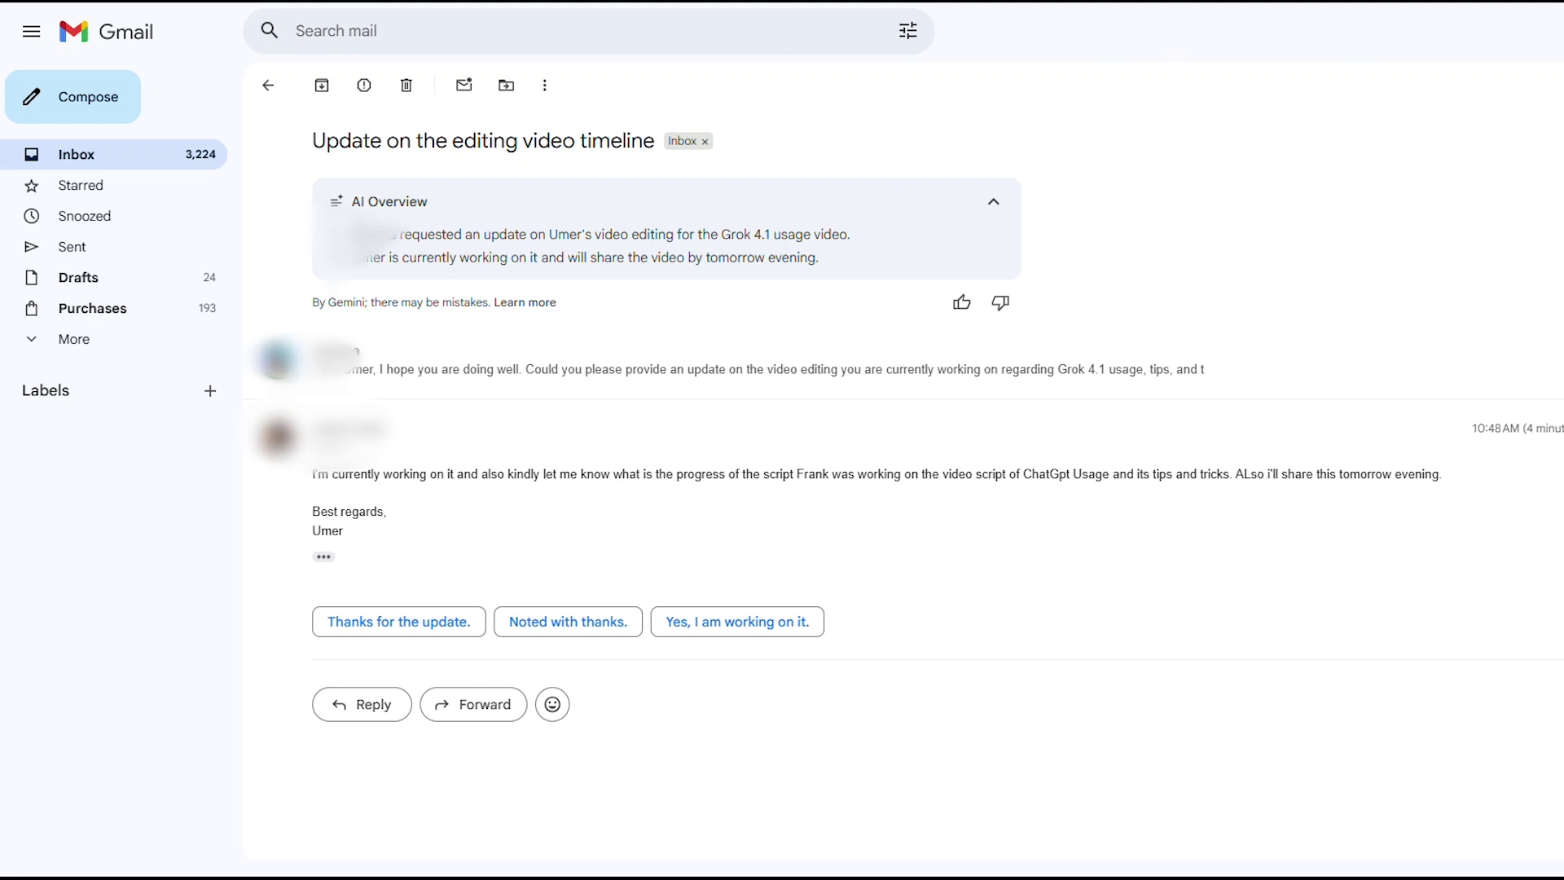
drag(568, 239, 834, 285)
click(856, 265)
- Collapse the AI overview, regenerate the summary, and highlight its first line
click(995, 203)
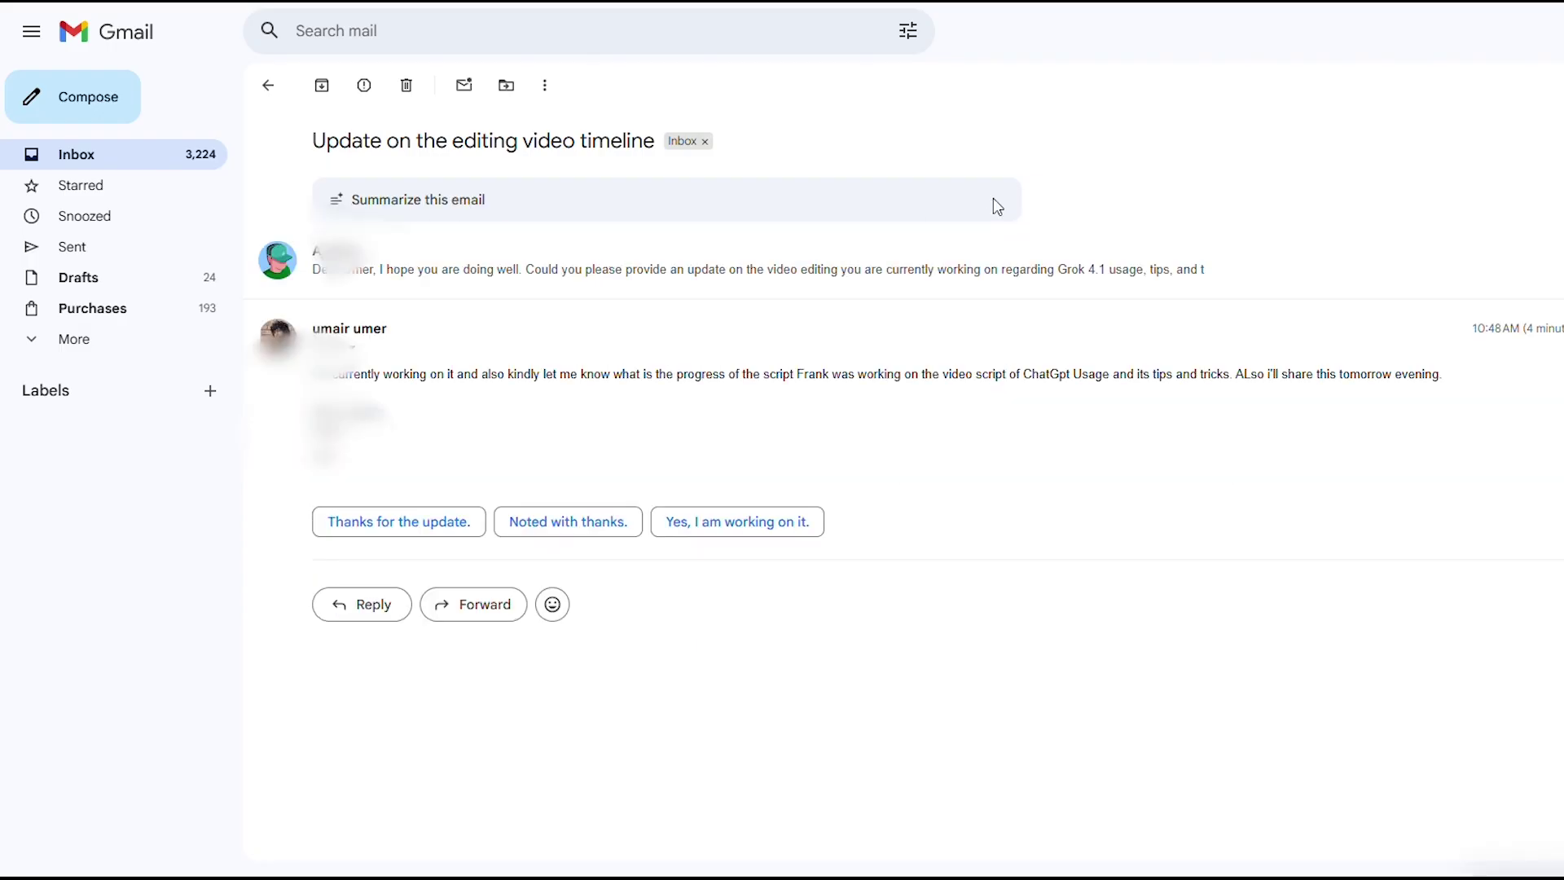
click(599, 197)
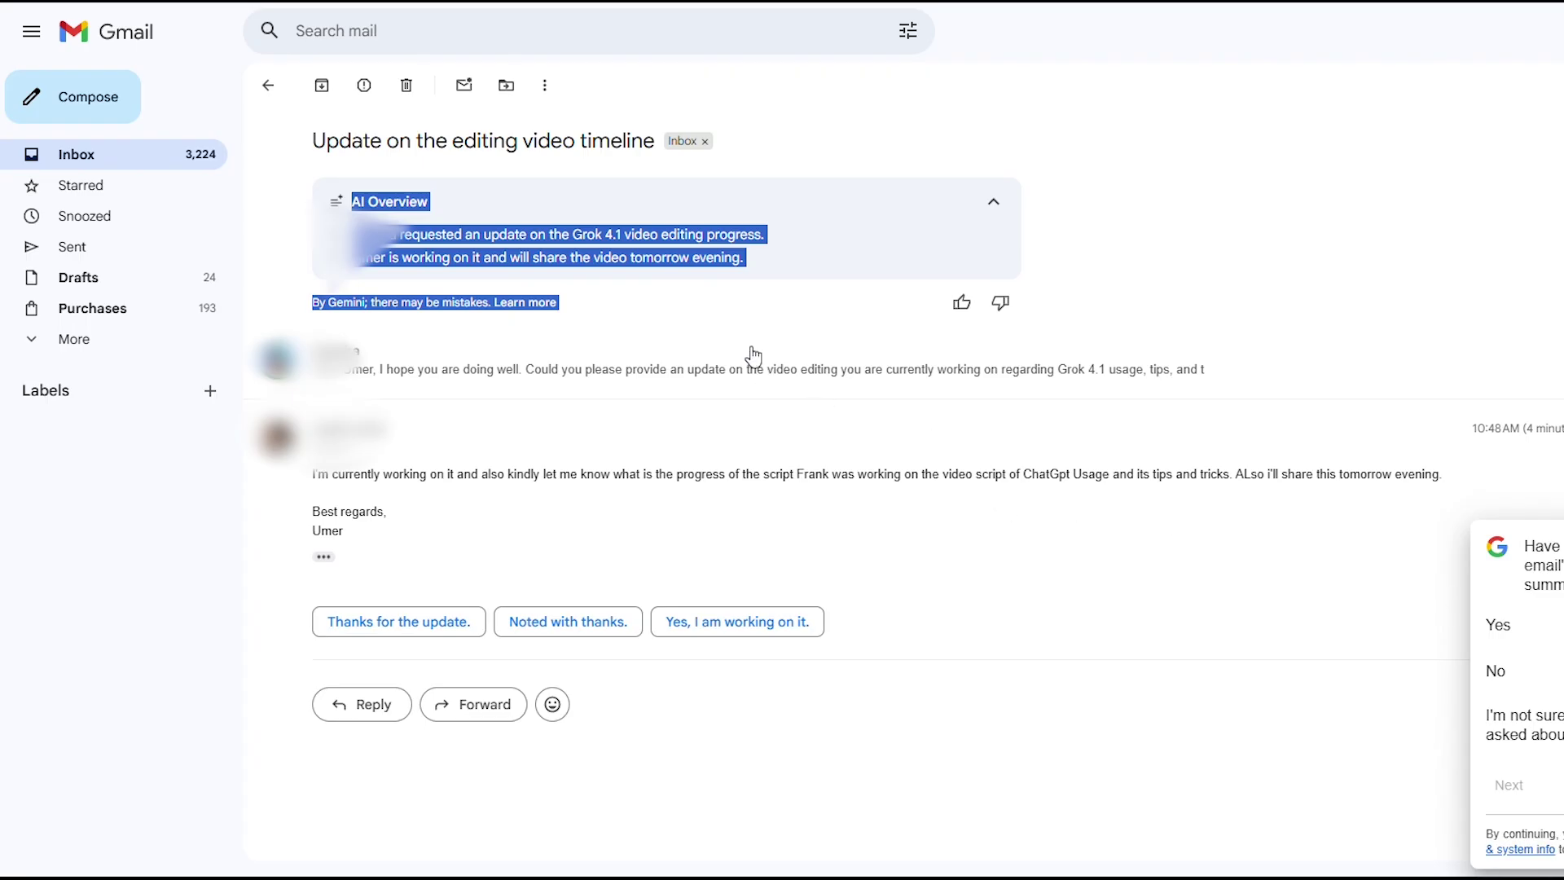
click(751, 326)
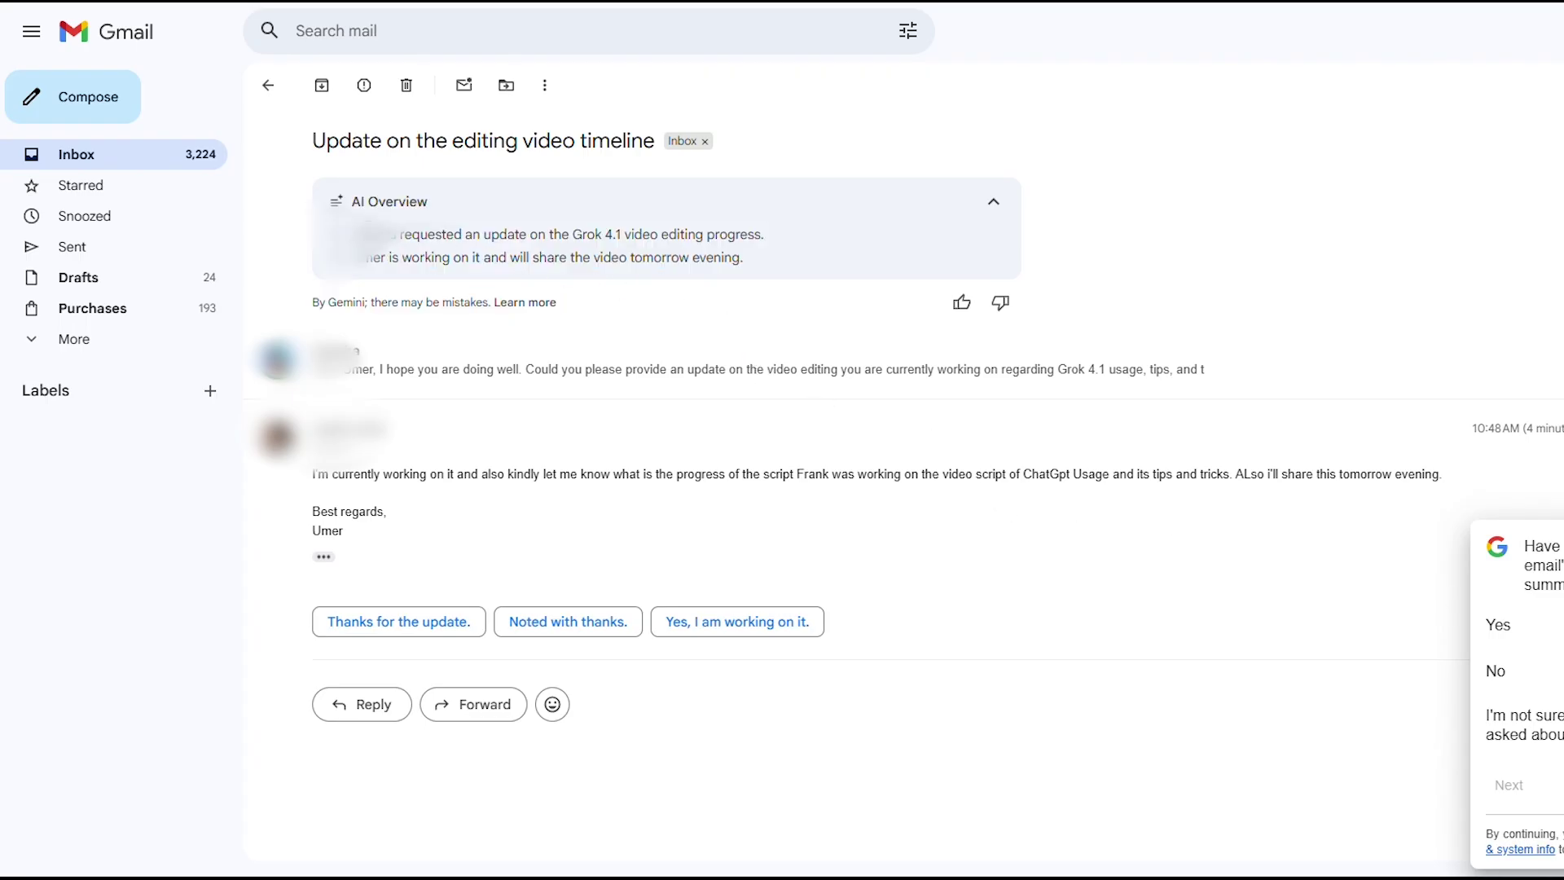
drag(422, 242, 561, 285)
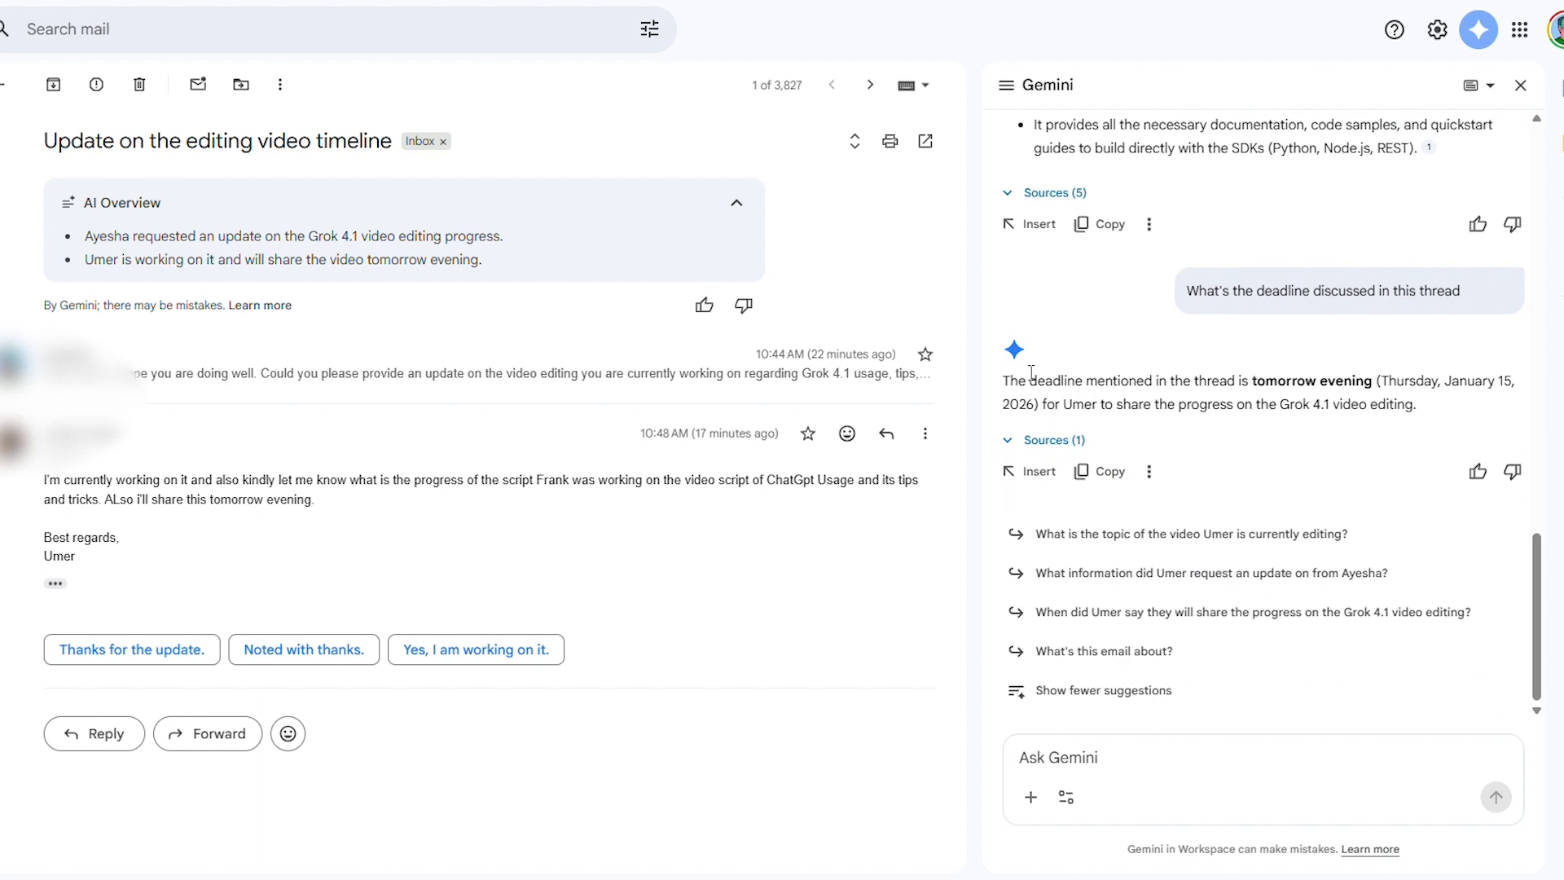
- Highlight Gemini's answer: the deadline is tomorrow evening for the Grok 4.1 editing progress
drag(1029, 380, 1290, 401)
click(1344, 444)
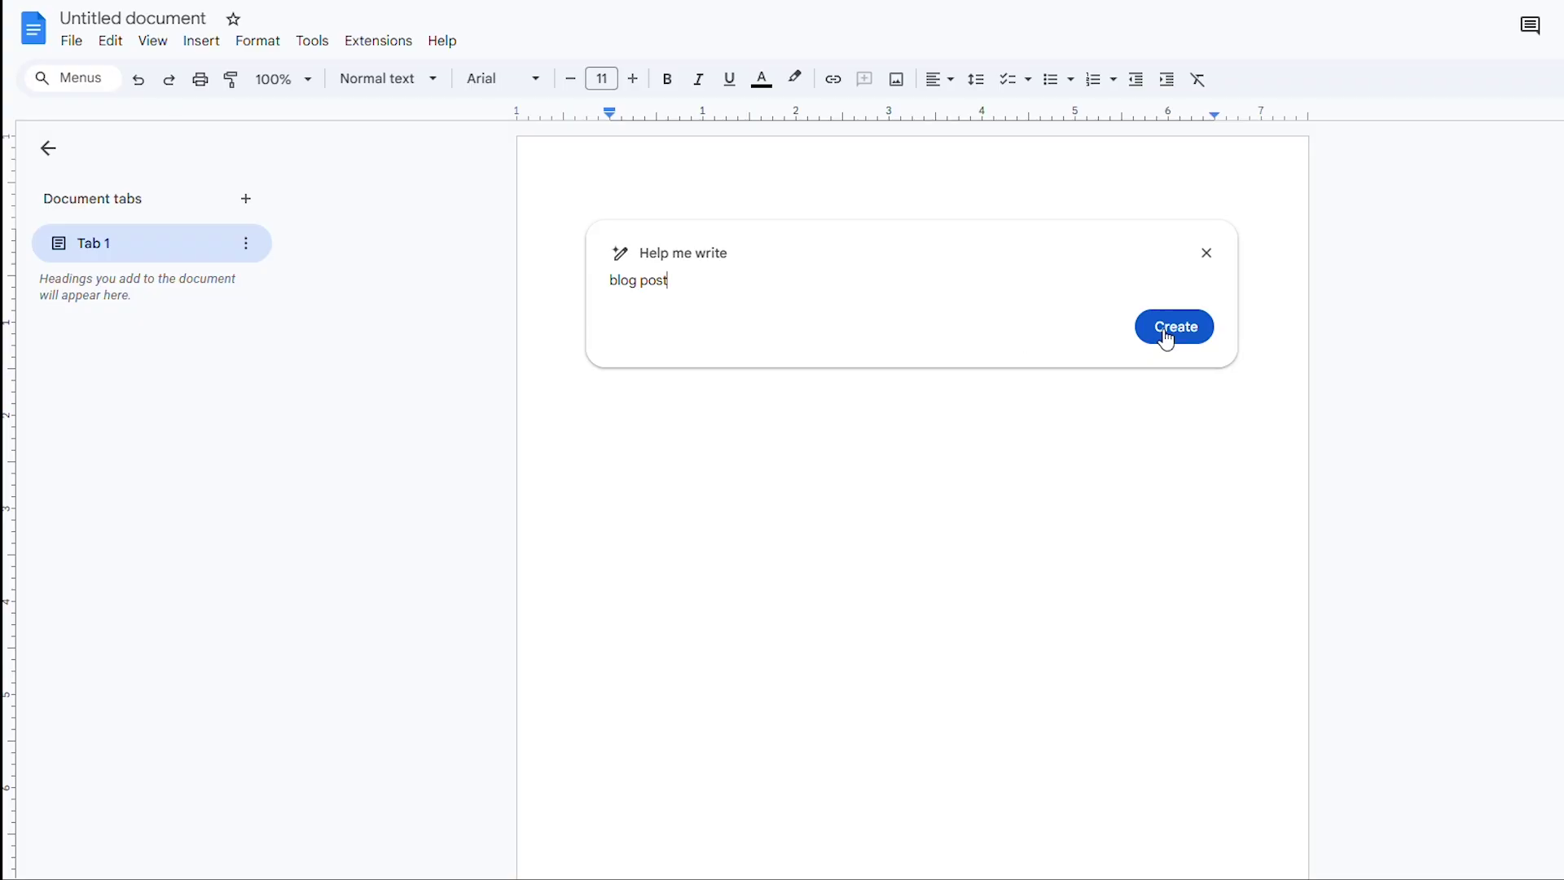
- Generate a draft from the 'blog post' prompt and insert it into the document
click(1167, 336)
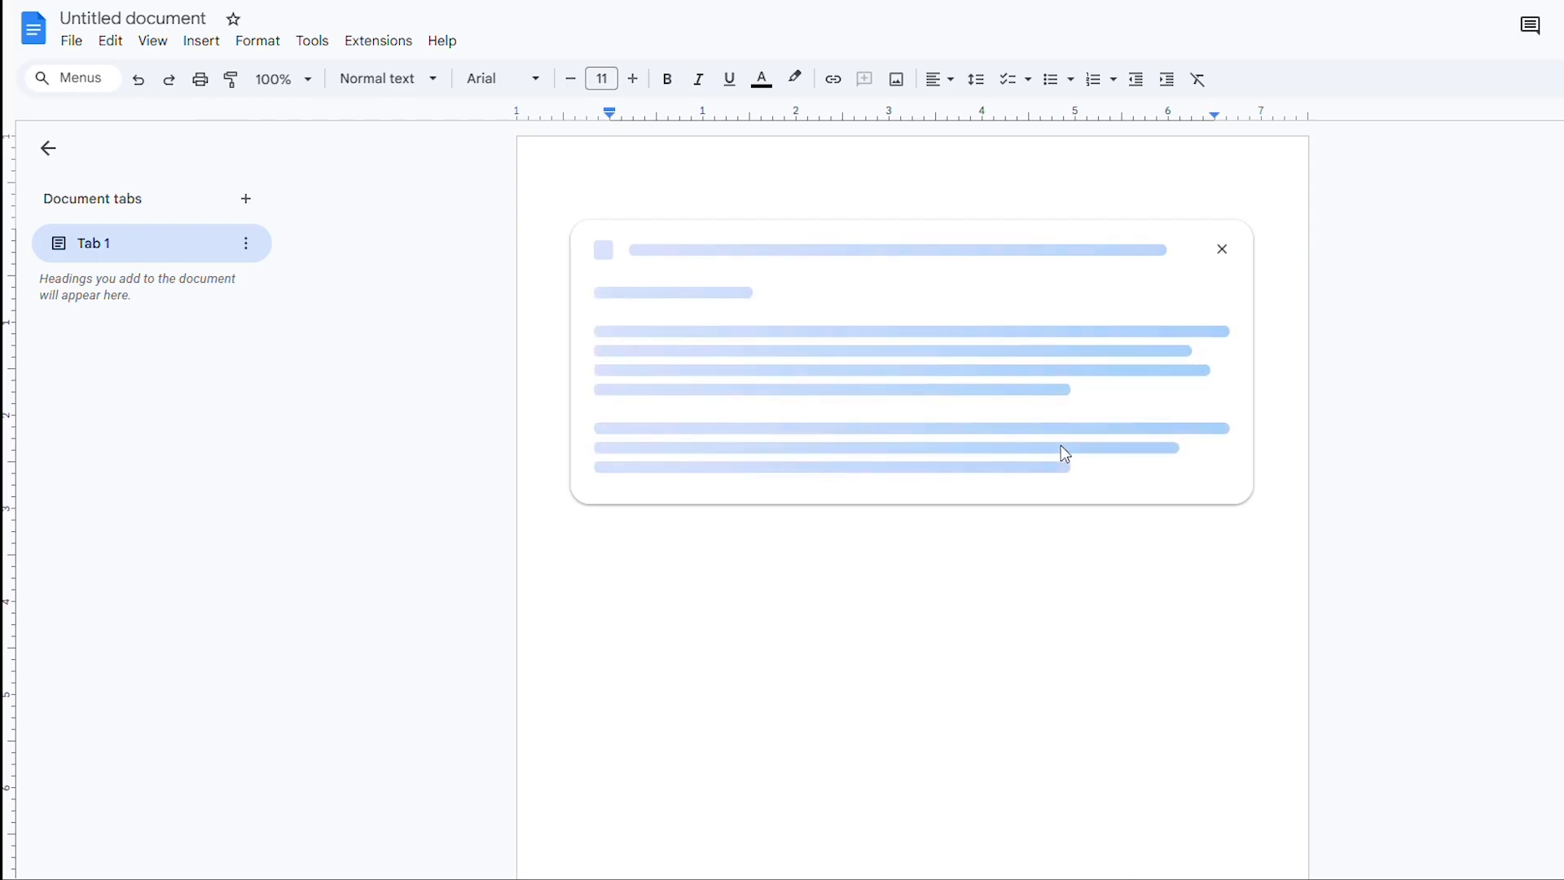
scroll(1068, 484, down, 2)
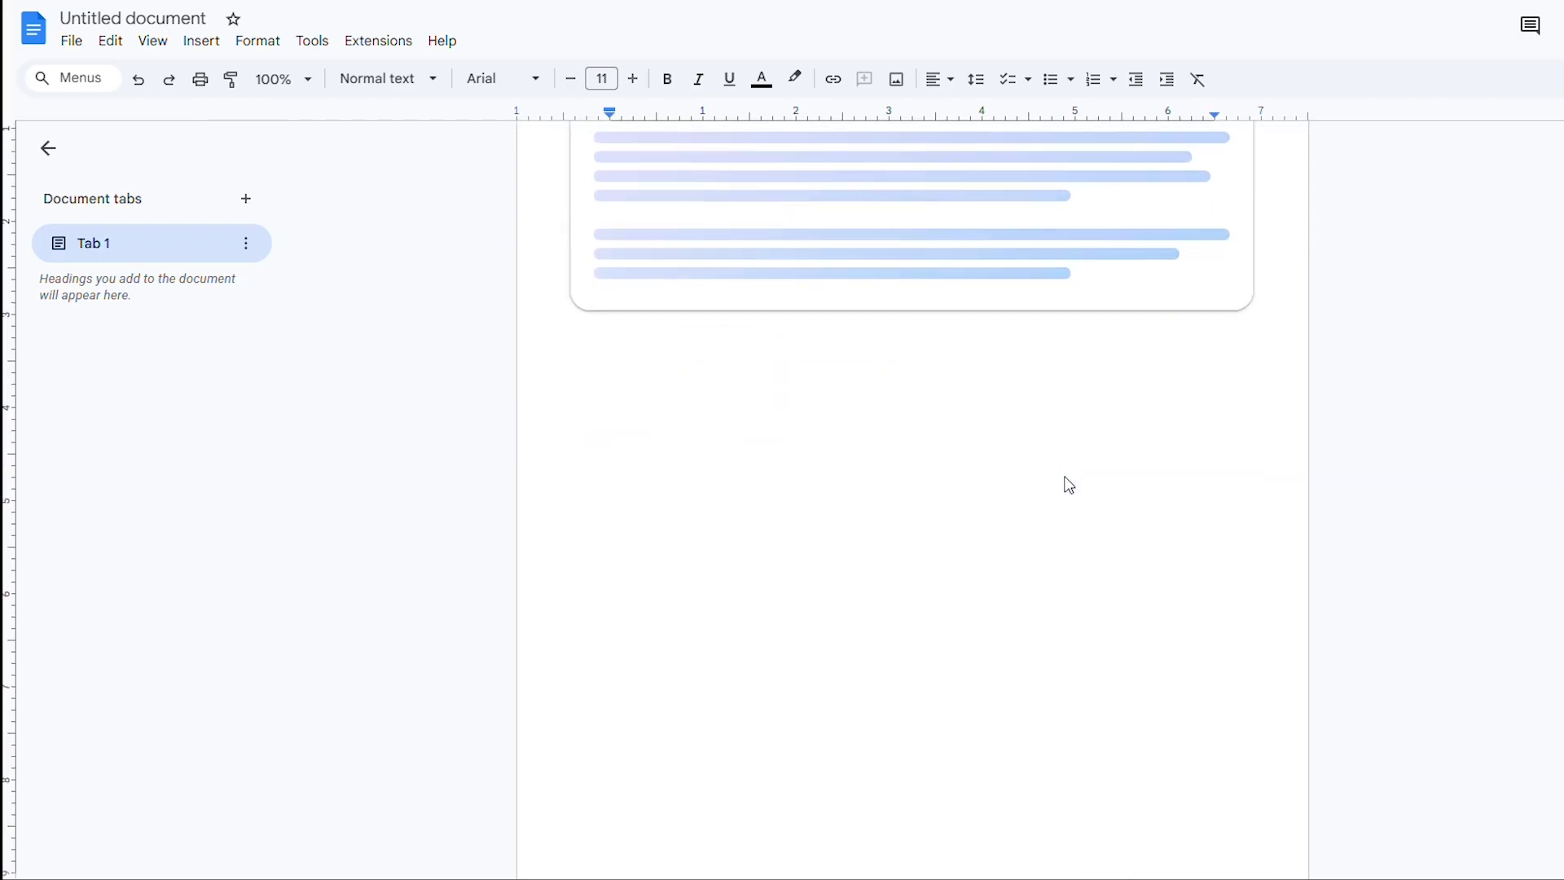
scroll(1068, 485, up, 2)
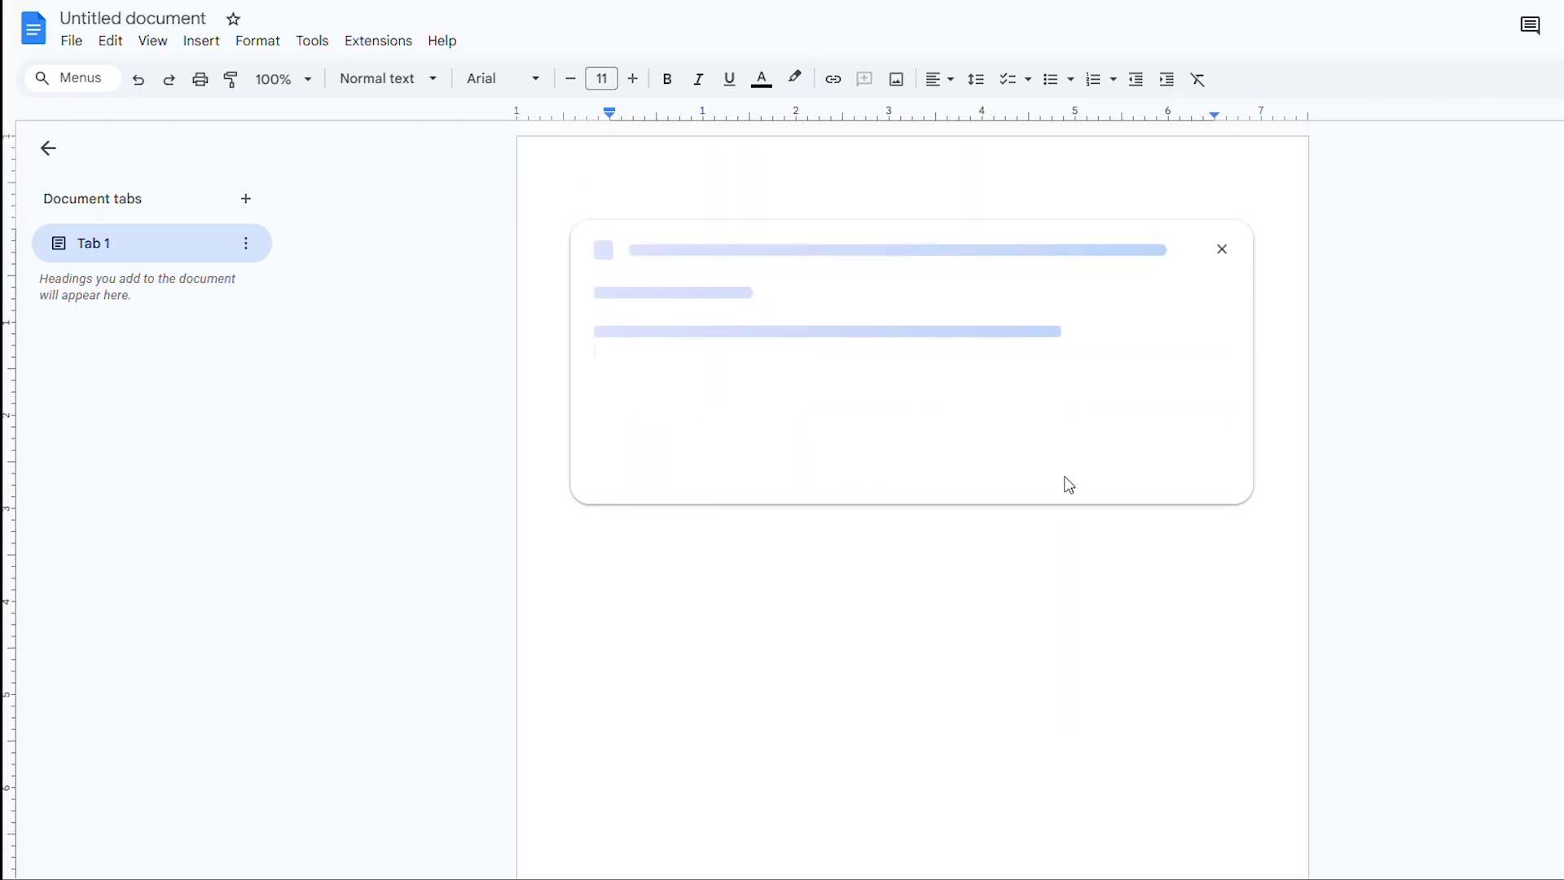
scroll(1069, 485, down, 15)
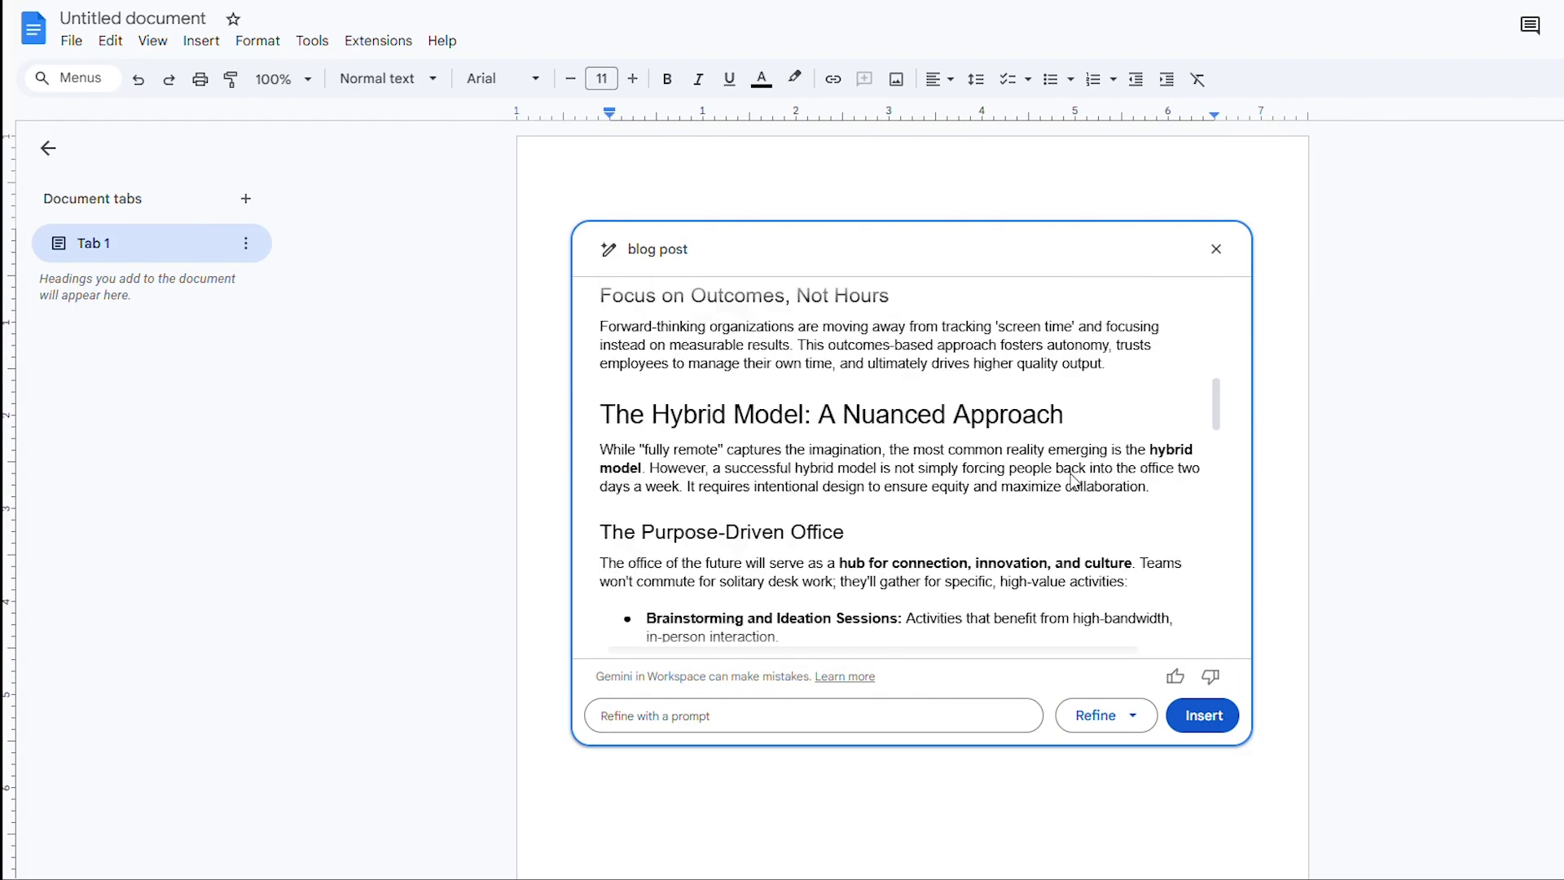
scroll(1074, 482, down, 4)
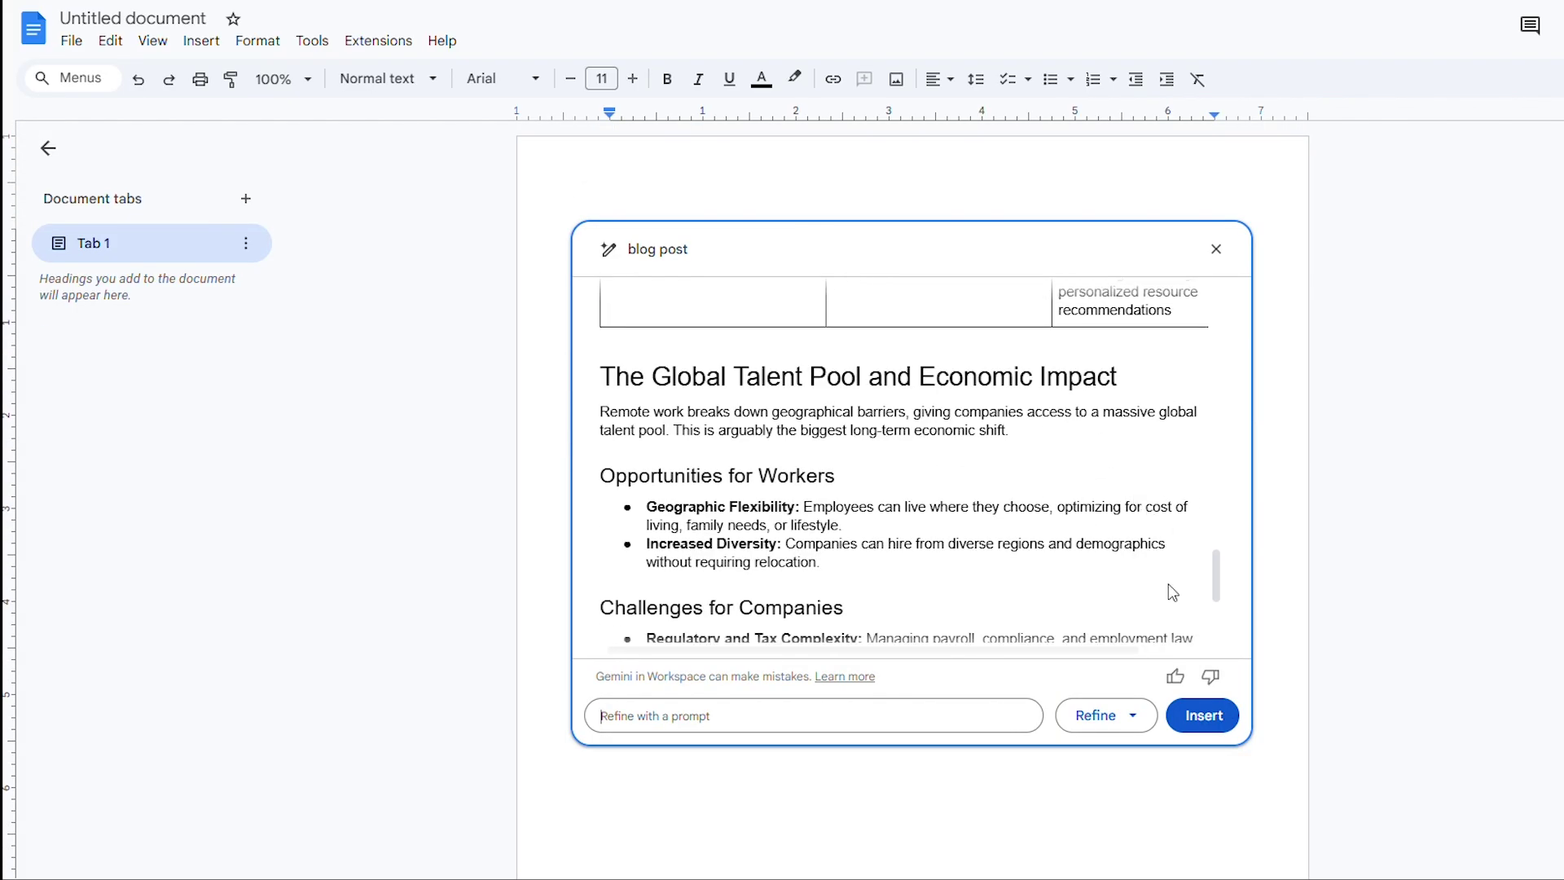
click(1194, 721)
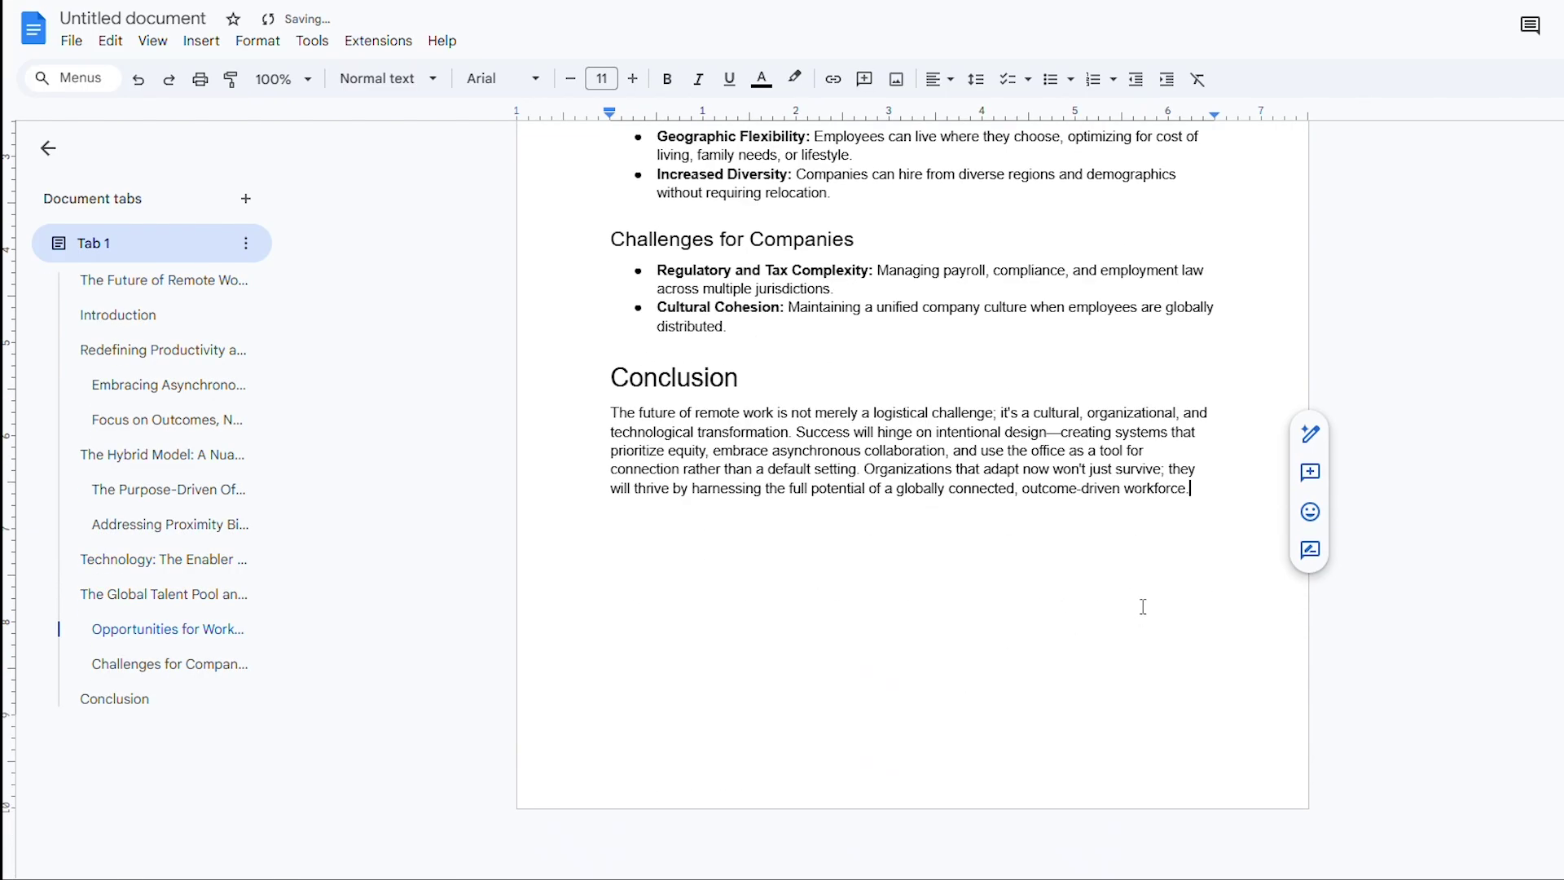
- Scroll through the inserted Future of Remote Work article
scroll(1142, 607, up, 20)
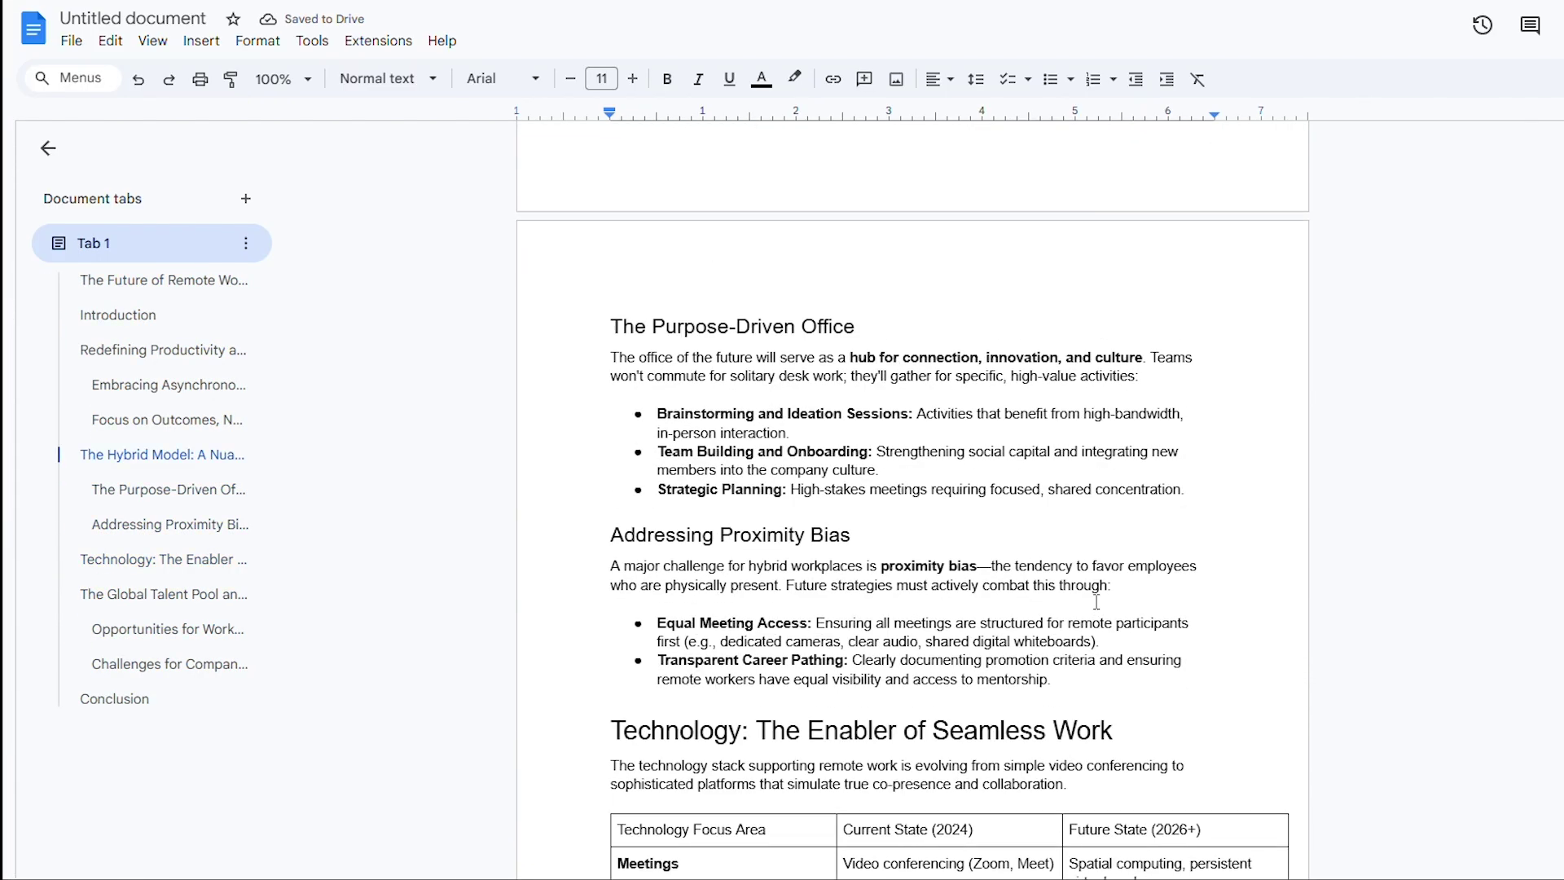
scroll(1098, 596, down, 20)
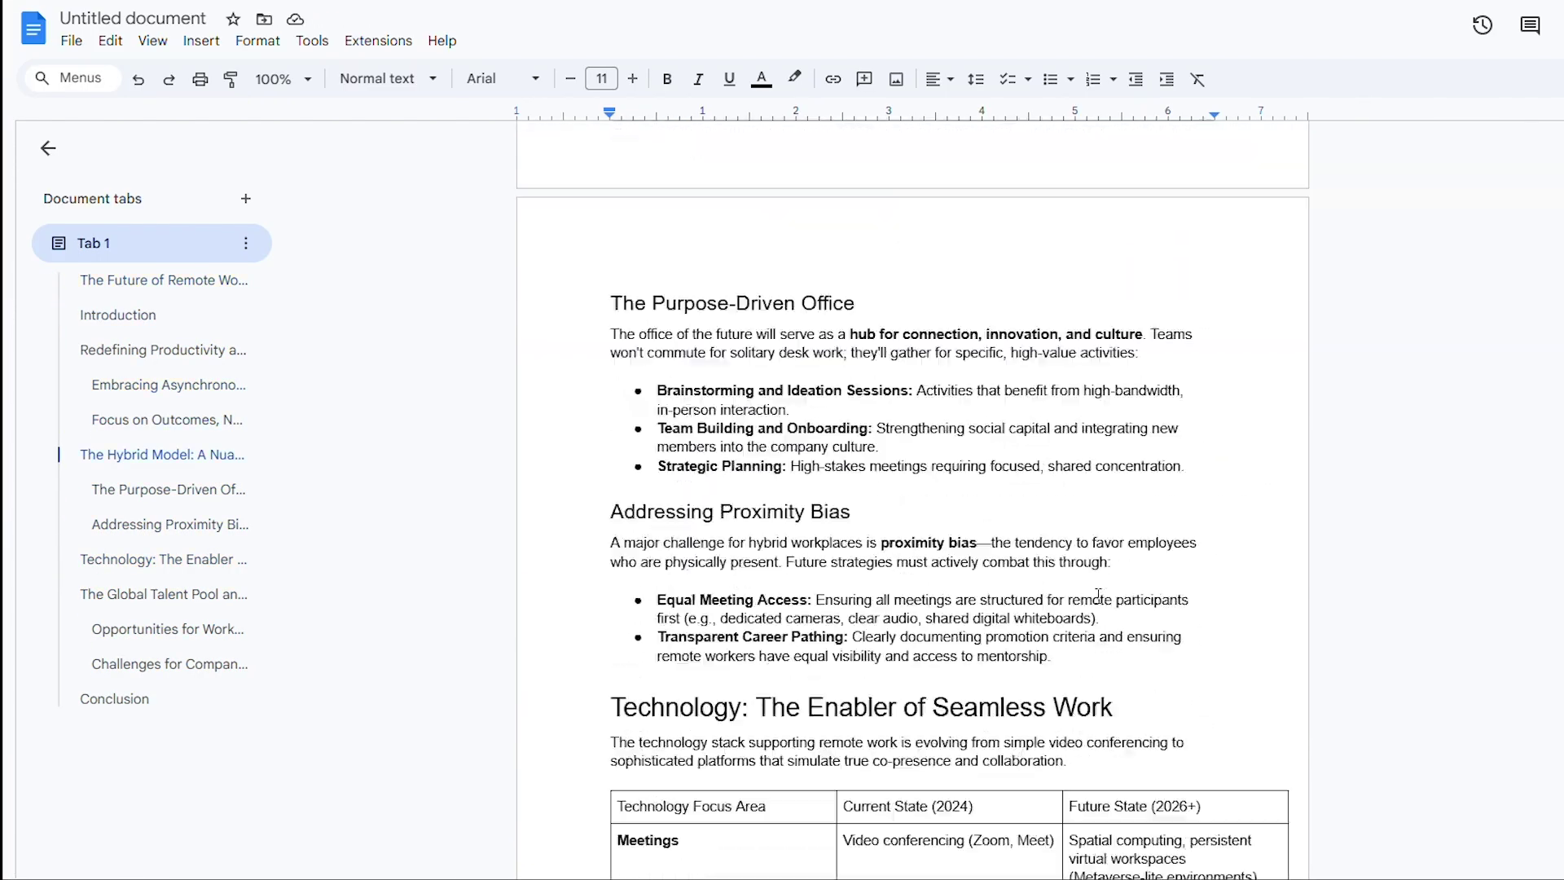
scroll(1092, 591, down, 10)
scroll(813, 314, up, 20)
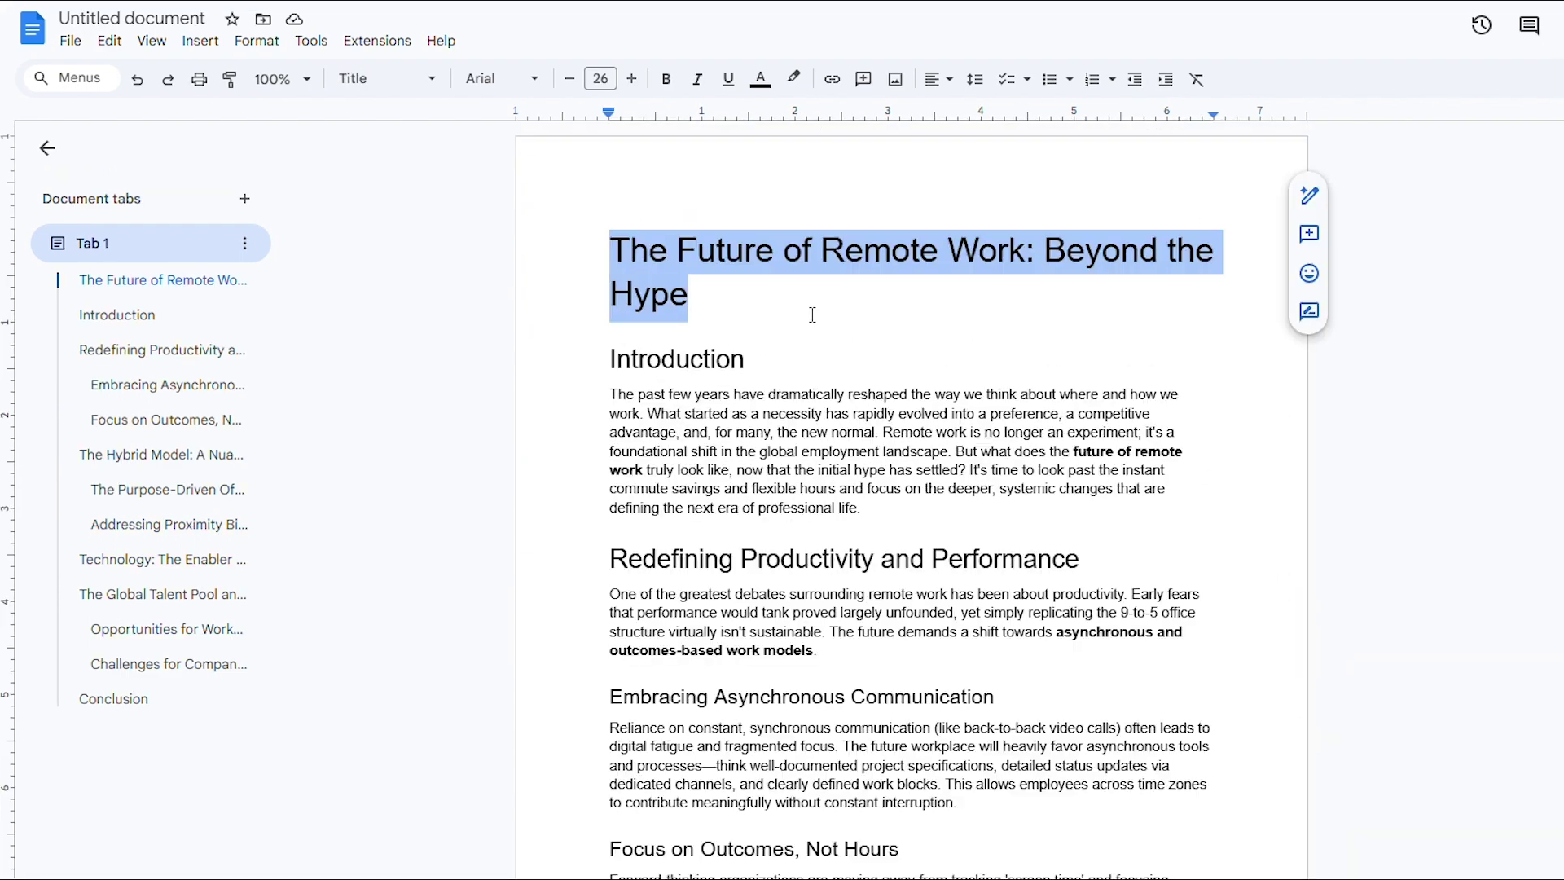
click(813, 314)
scroll(813, 315, down, 13)
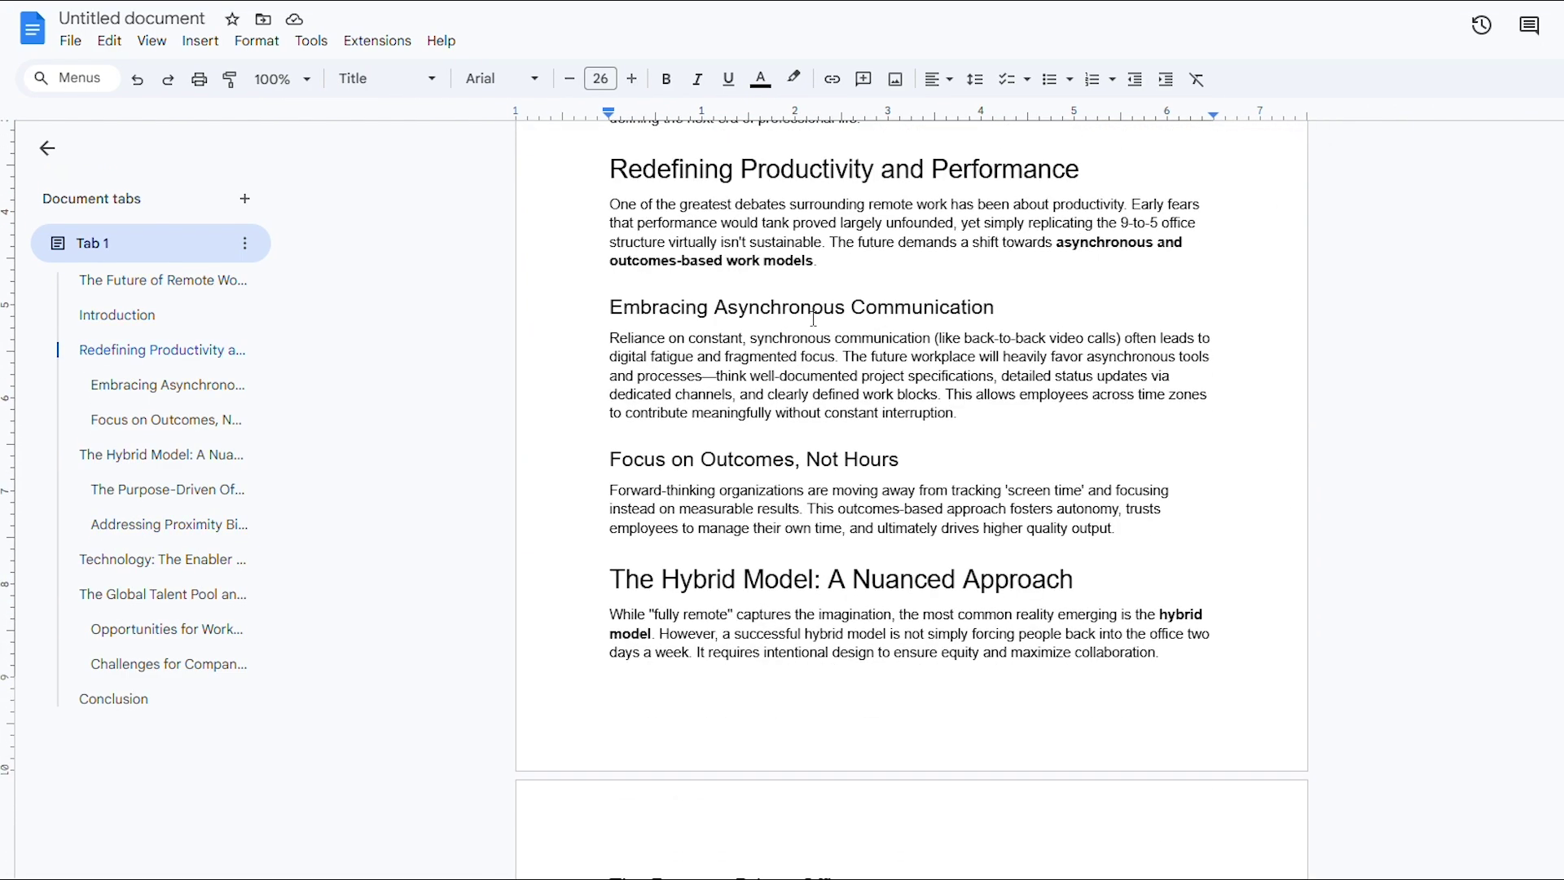
scroll(813, 318, down, 2)
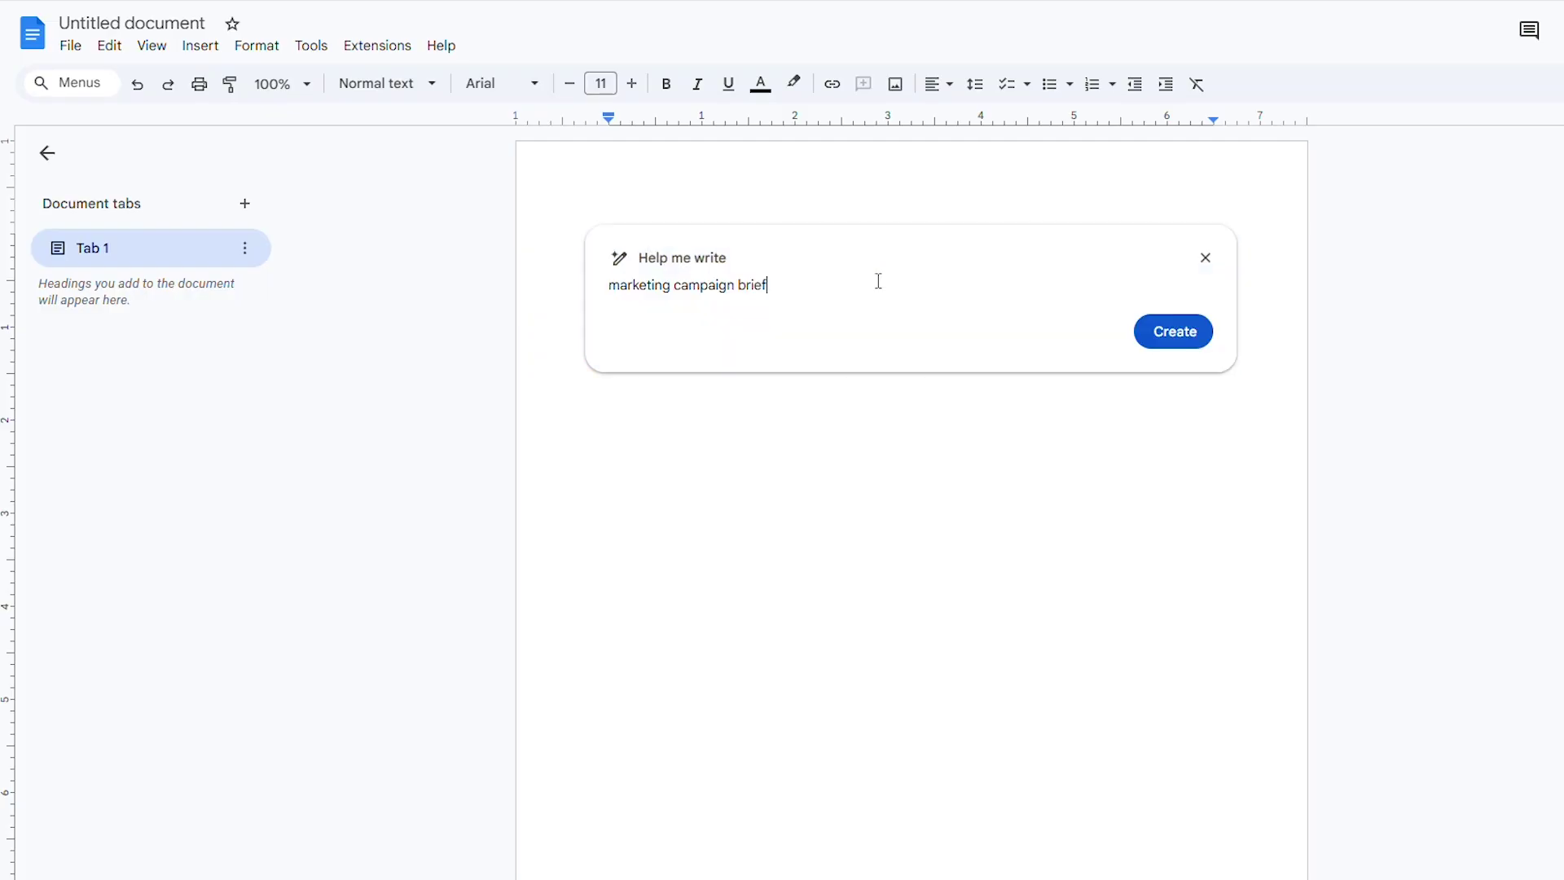
- Create a 'marketing campaign brief' draft, insert it, and scroll through the brief
click(1174, 341)
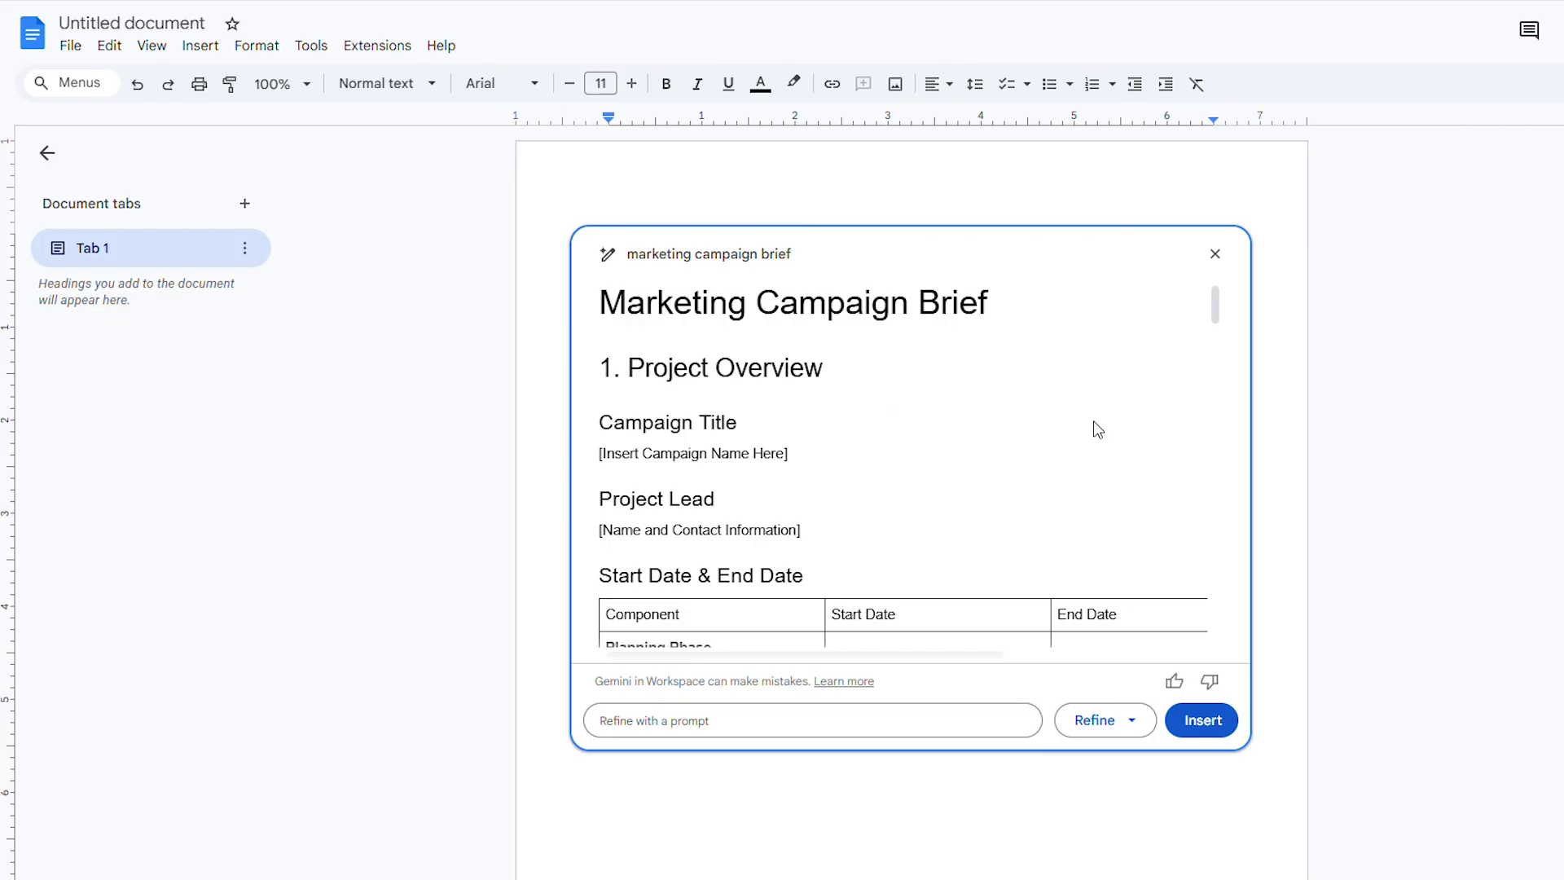
scroll(1093, 424, down, 5)
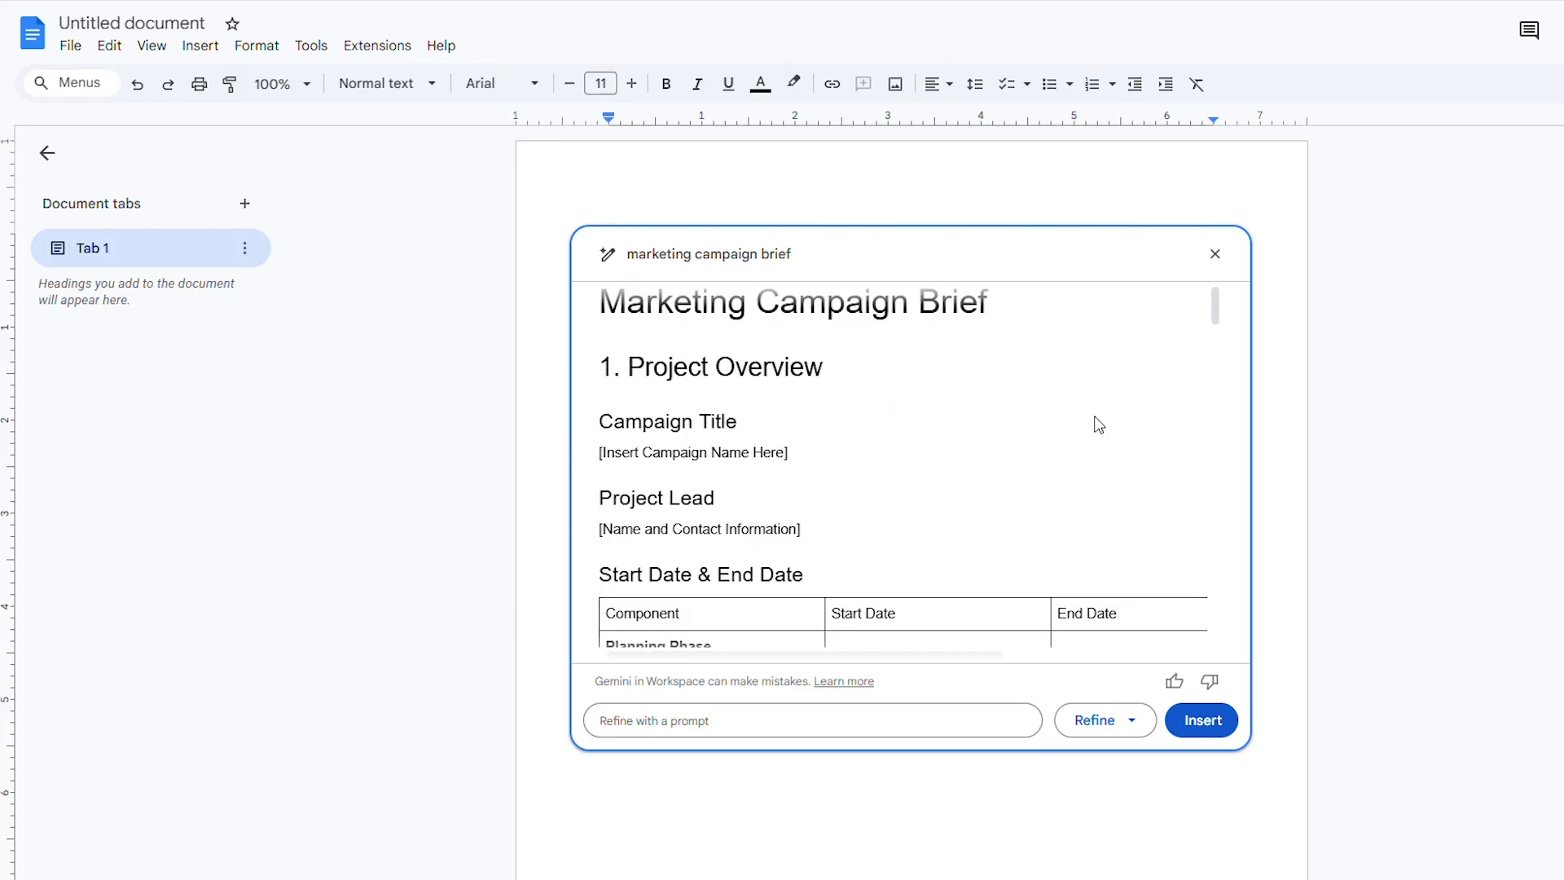
click(1187, 725)
scroll(1078, 620, up, 13)
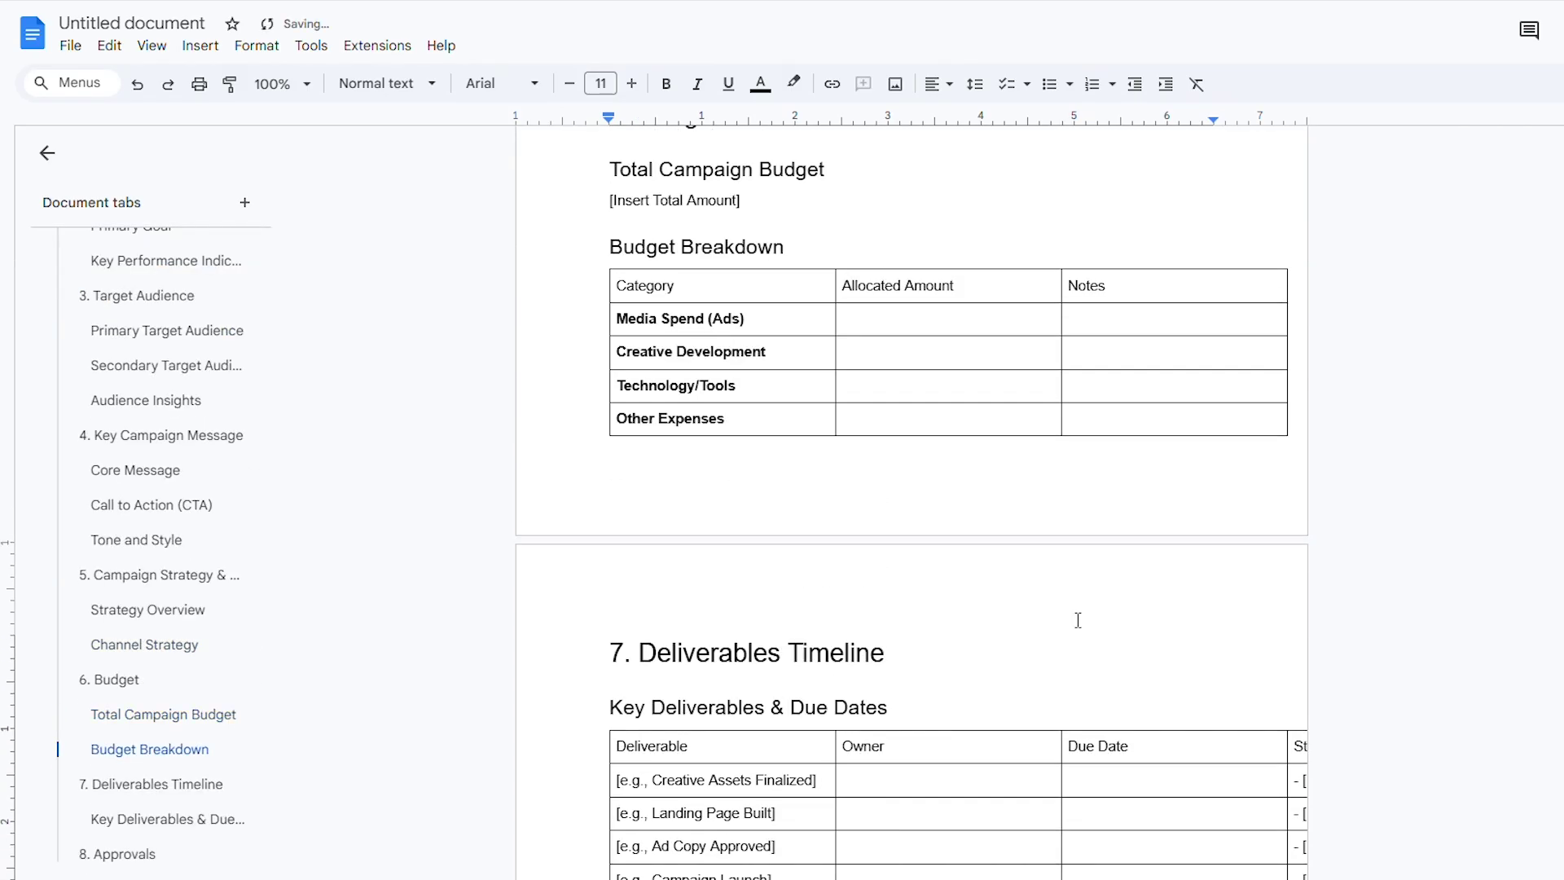
scroll(1085, 613, up, 15)
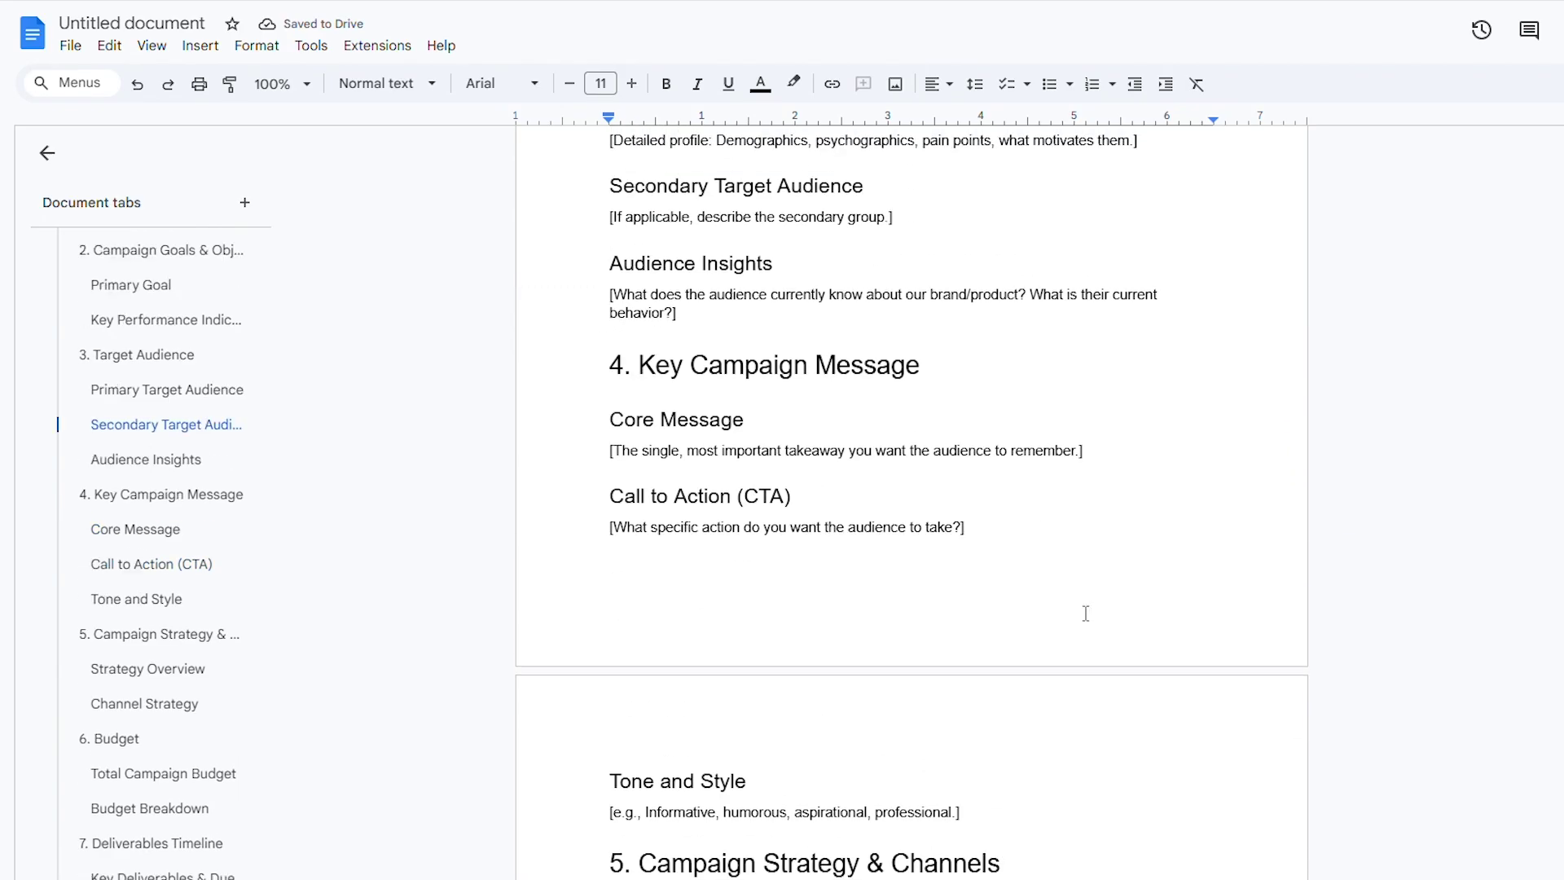
scroll(1086, 611, up, 3)
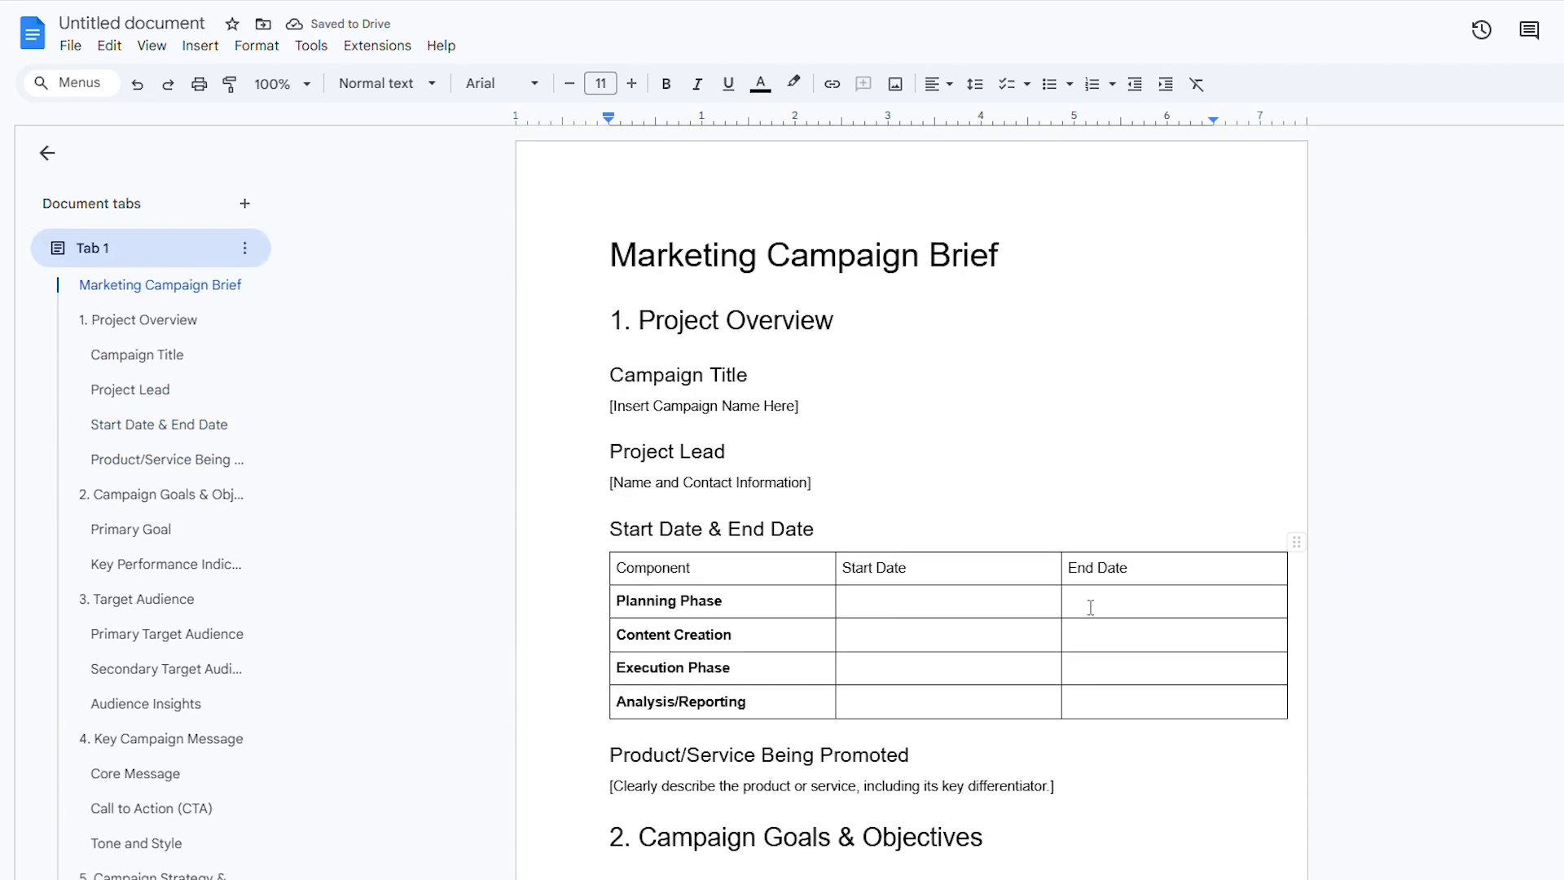
scroll(1092, 607, down, 20)
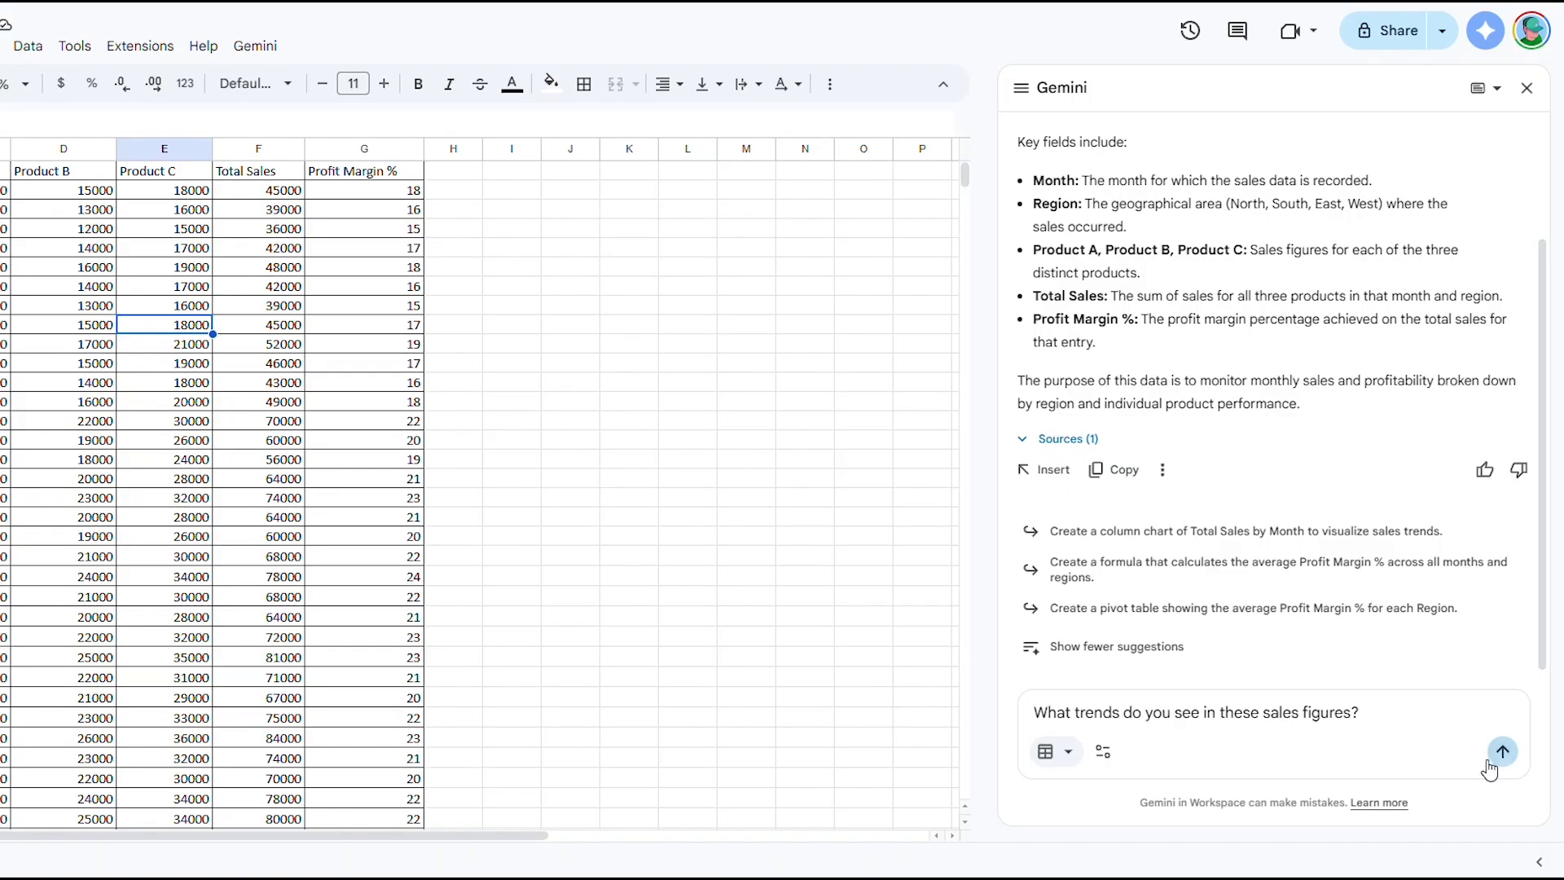
- Send 'What trends do you see in these sales figures?' to Gemini
click(1502, 752)
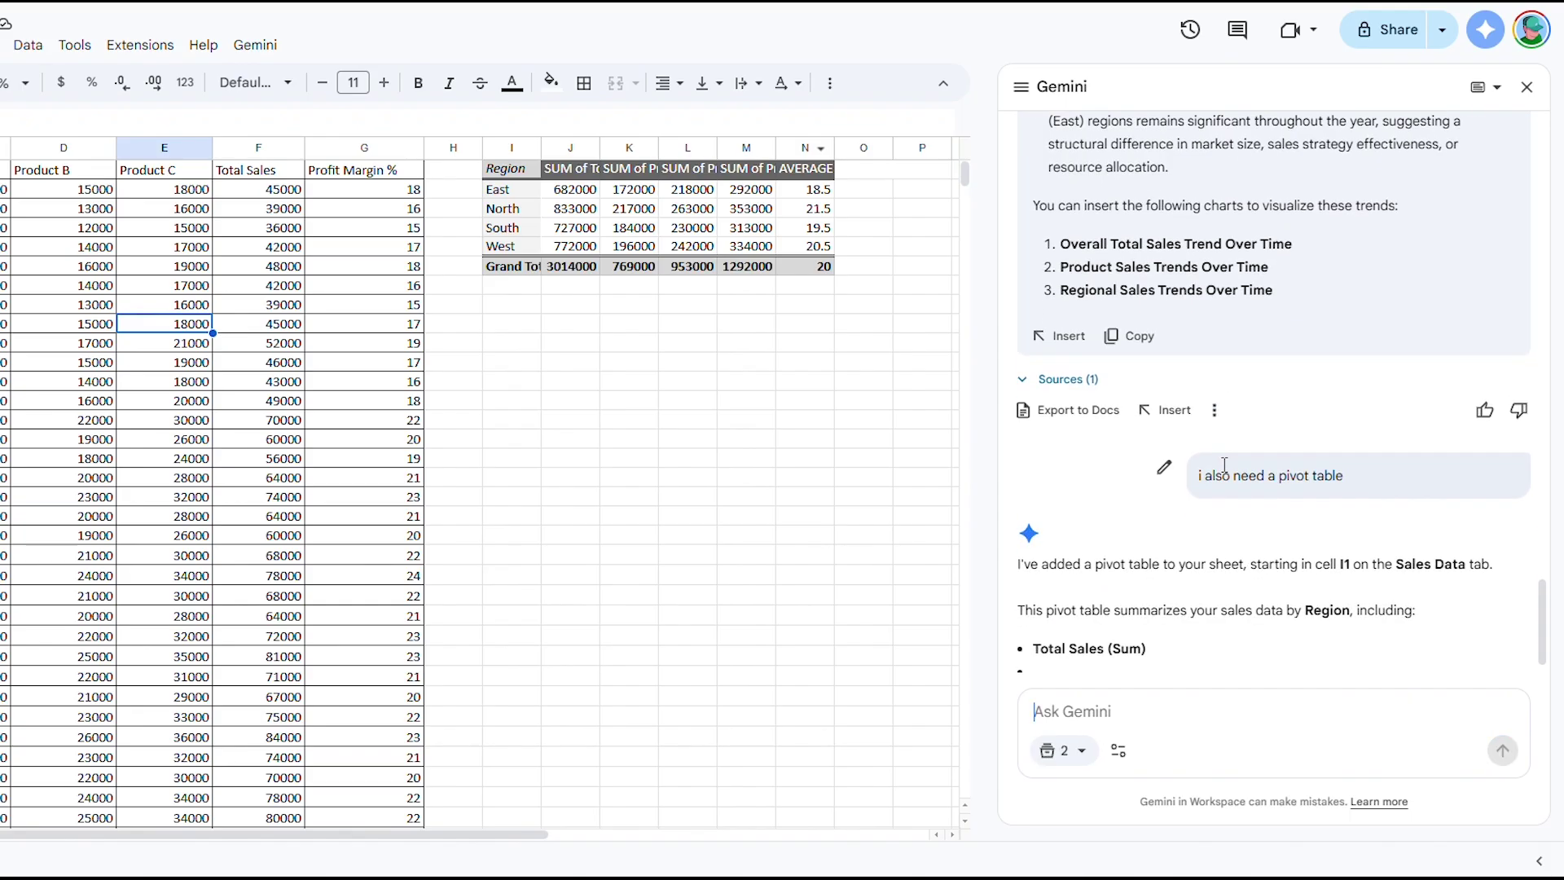
- Begin an =AI formula in cell K9 that multiplies D7 by E7
click(607, 340)
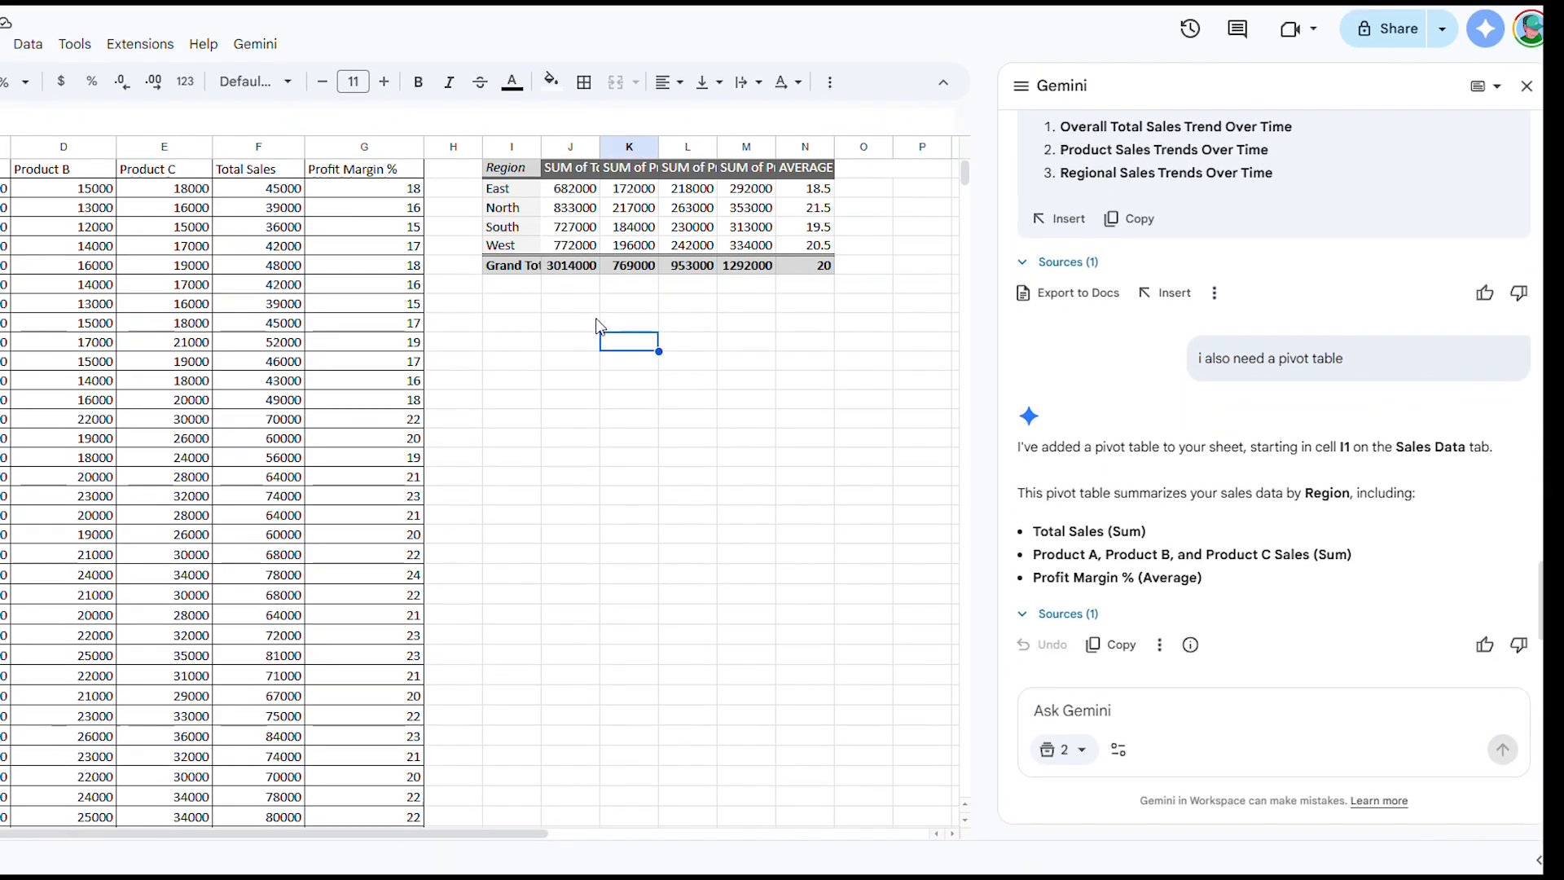
text(=)
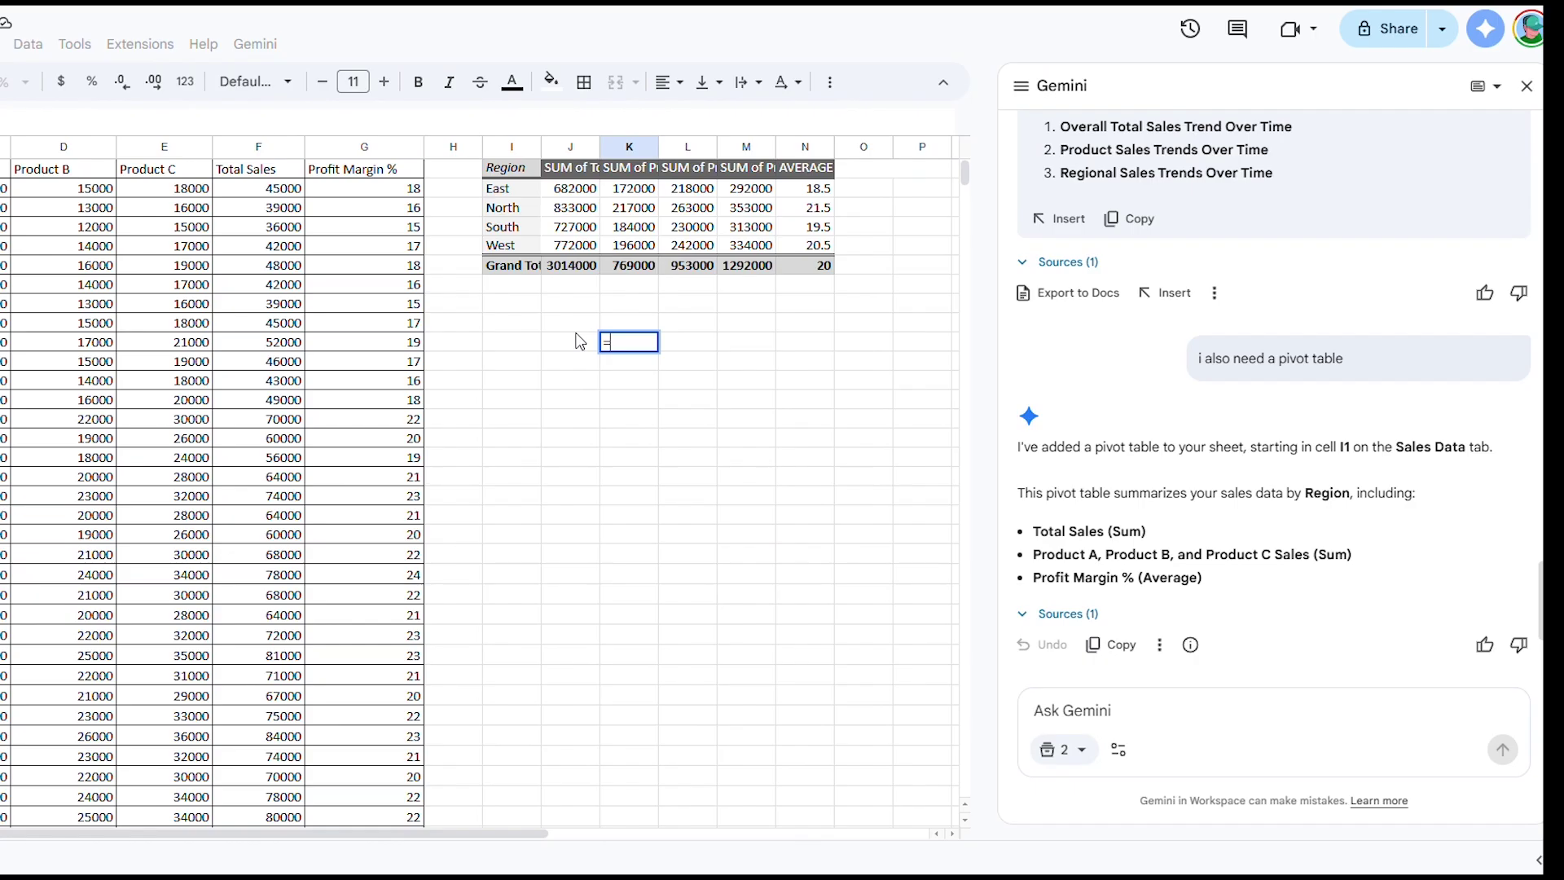
text(ai )
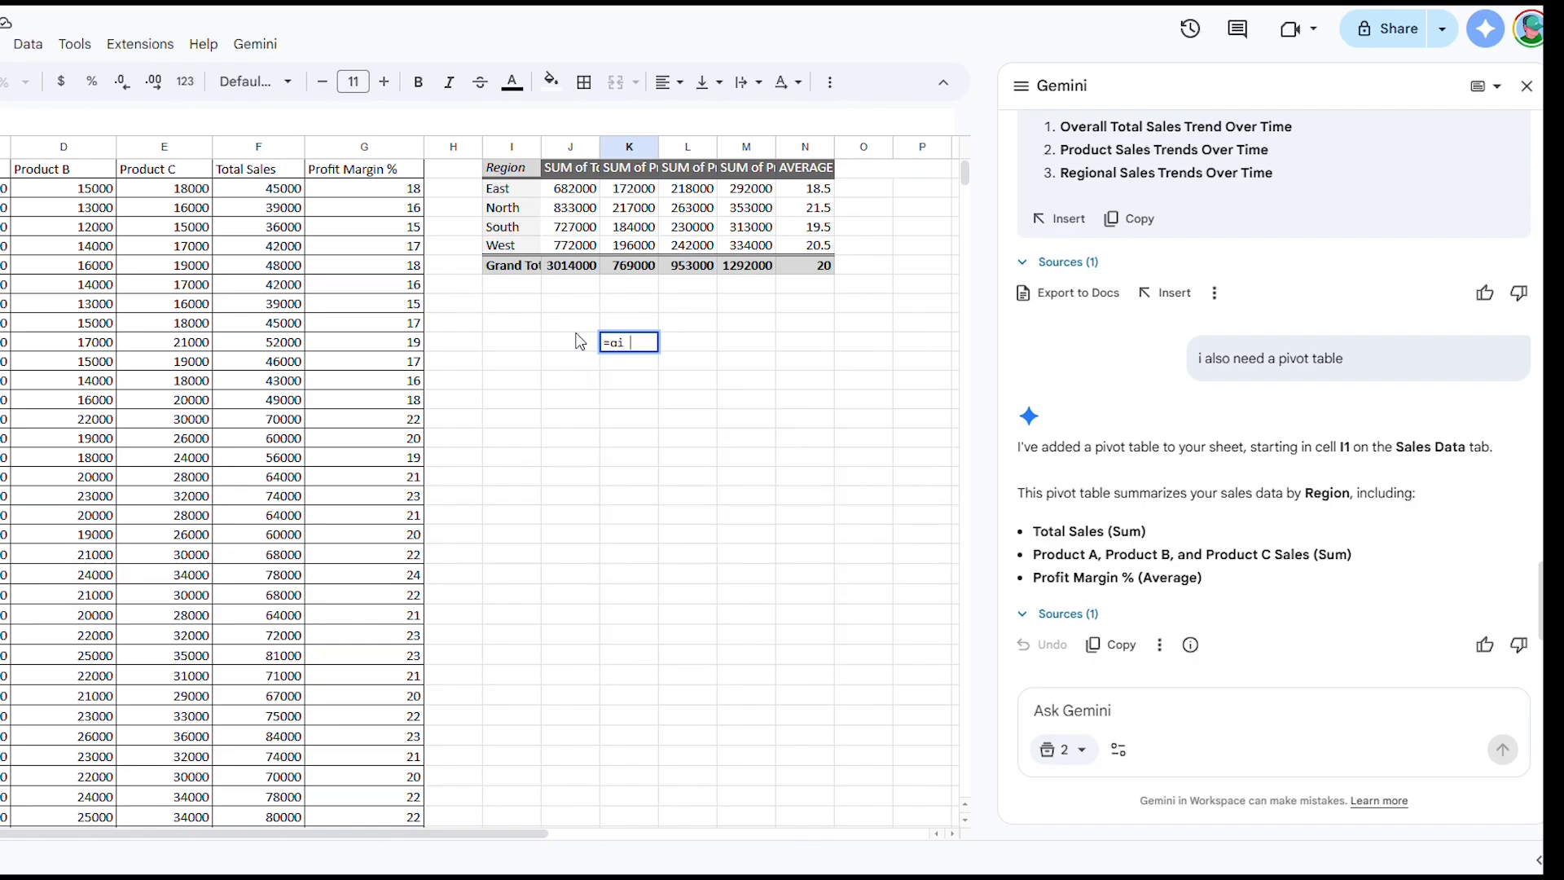
text(i want to)
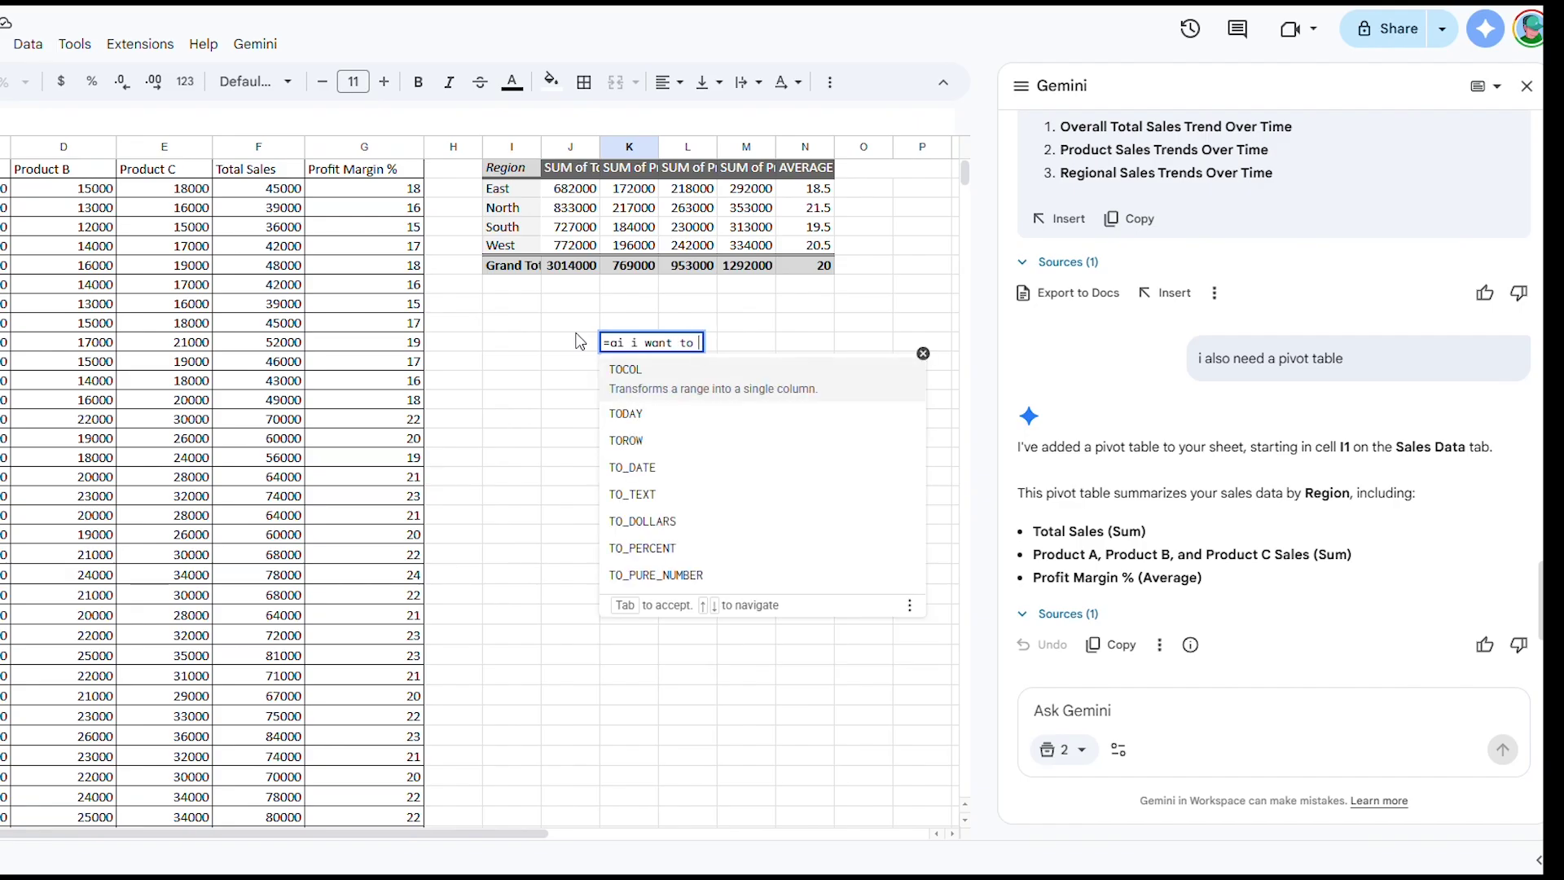
key(BackSpace)
key(BackSpace)
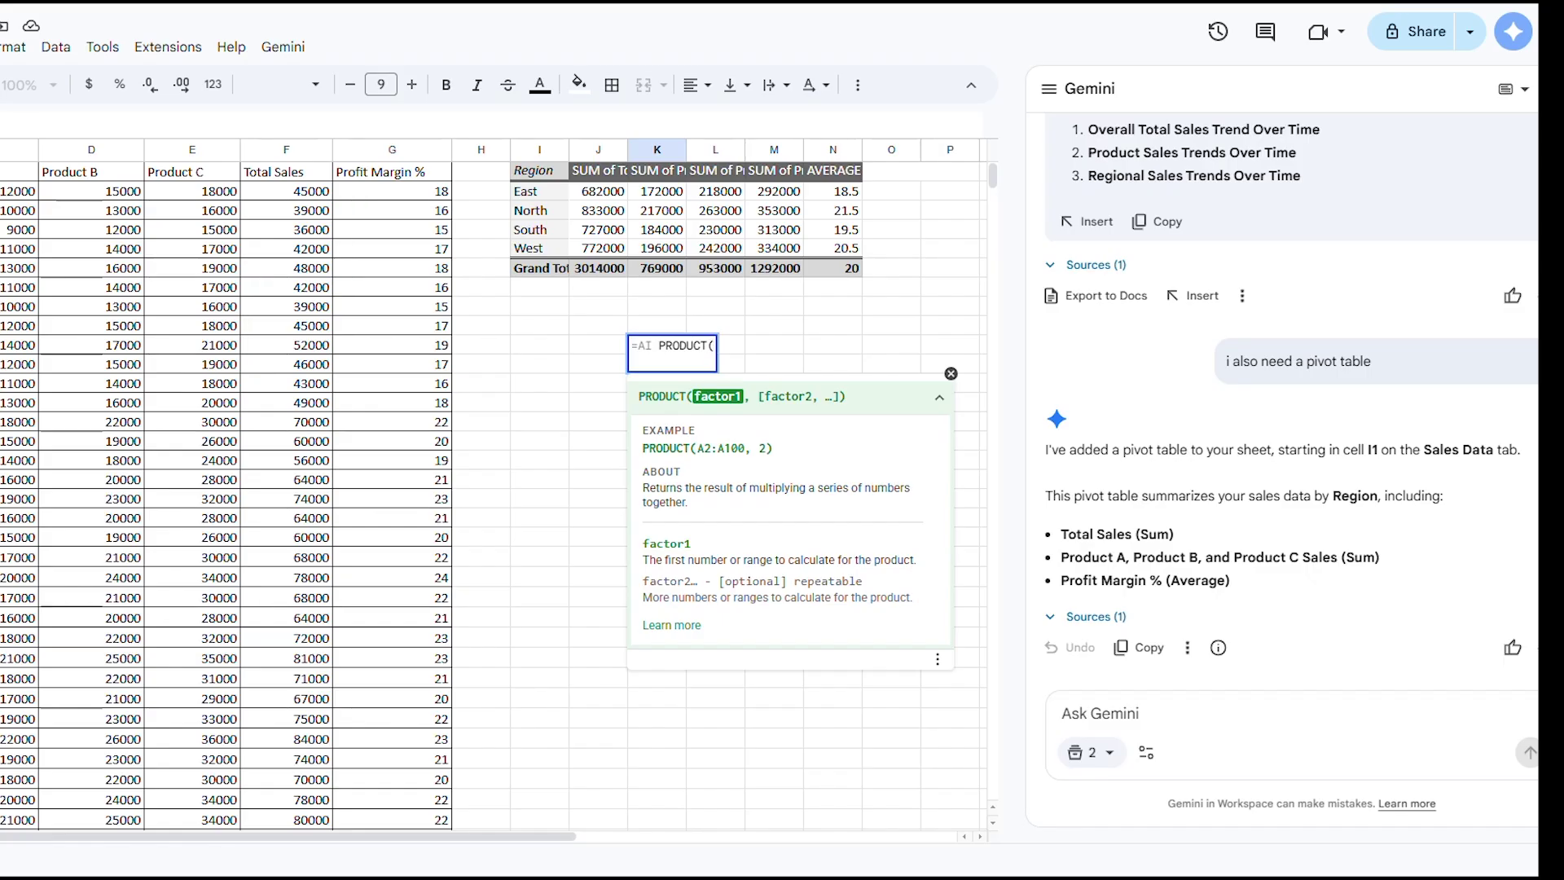
click(22, 288)
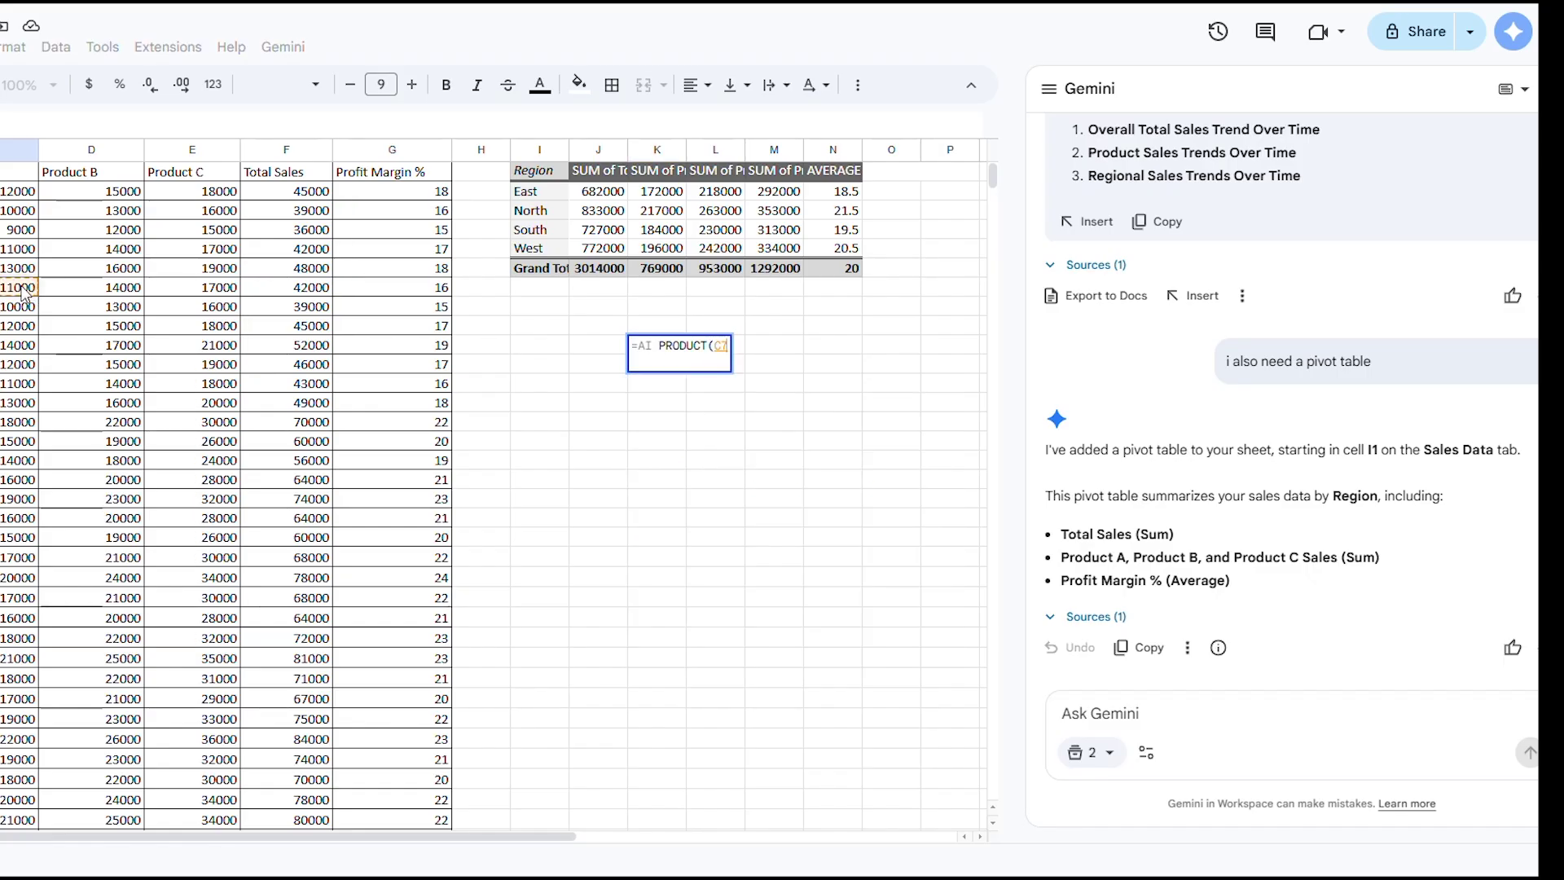
click(95, 296)
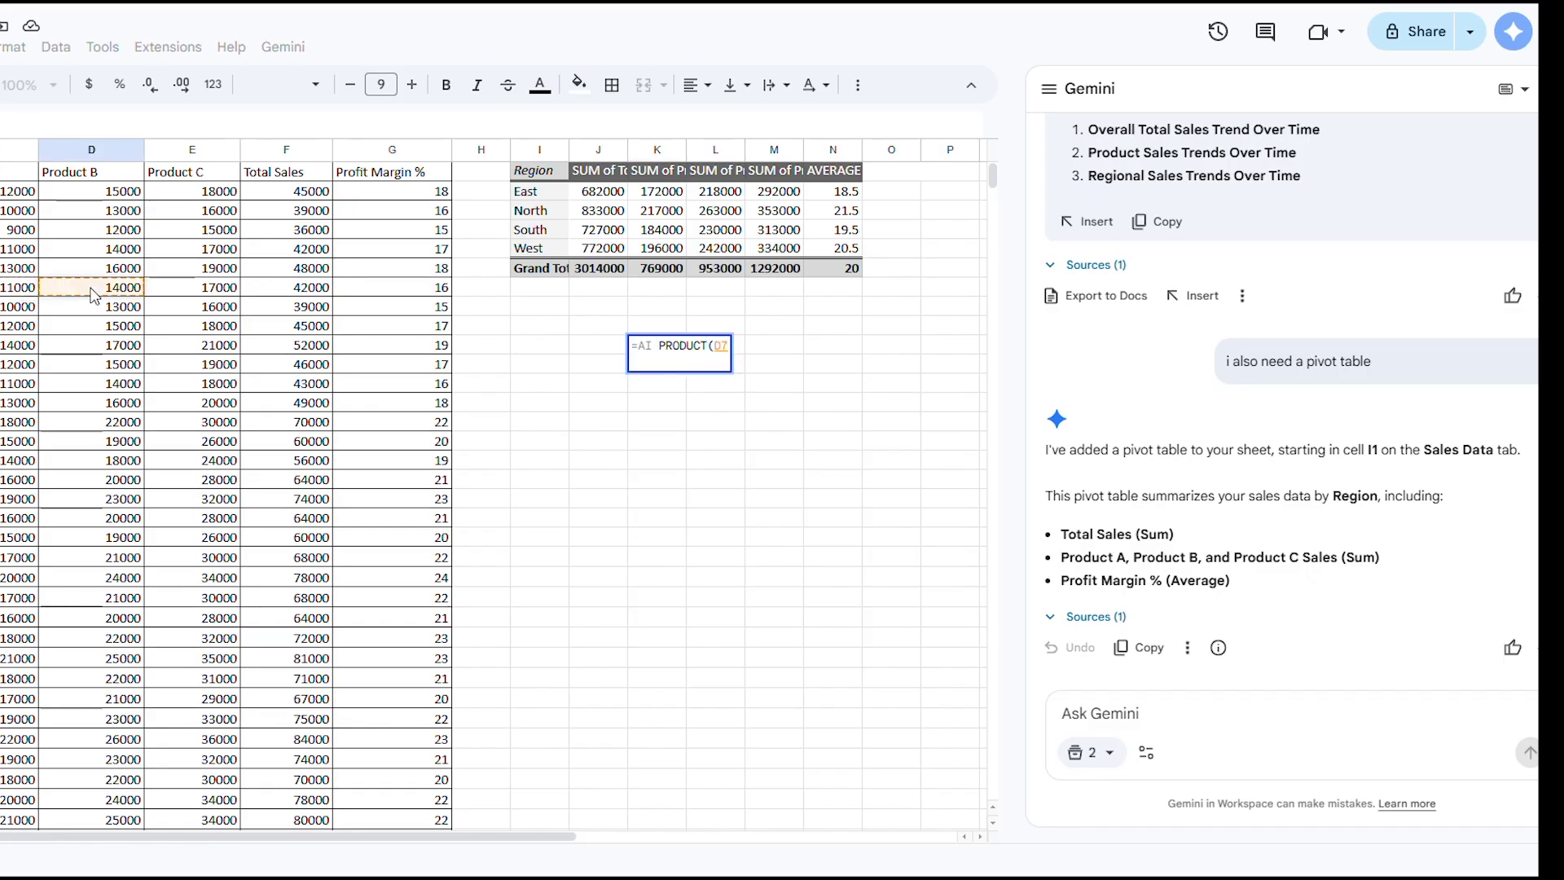
text(,)
click(200, 292)
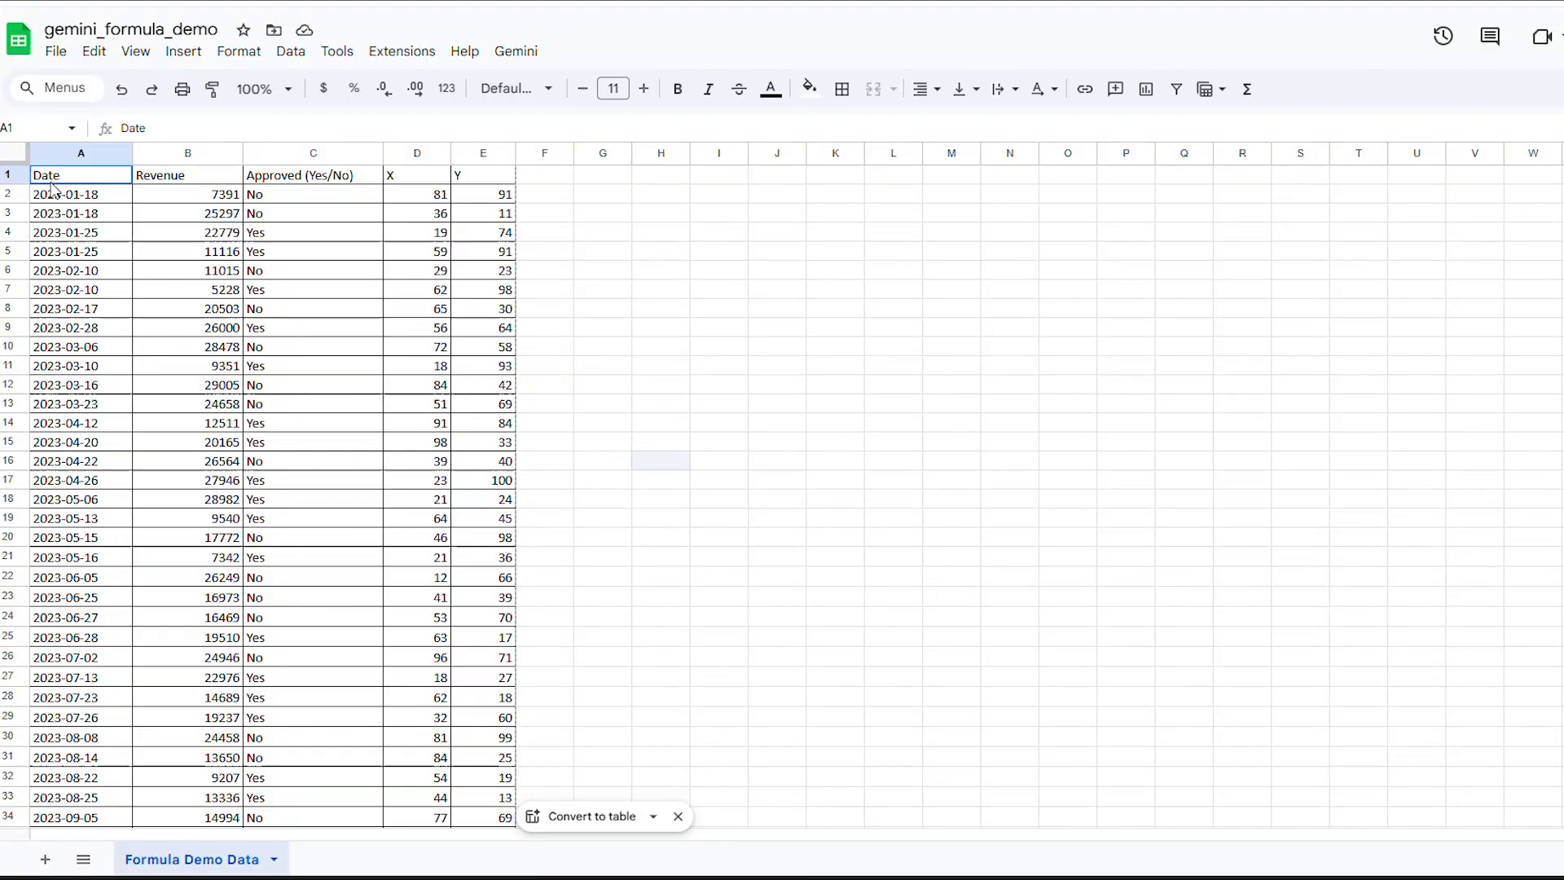
click(417, 214)
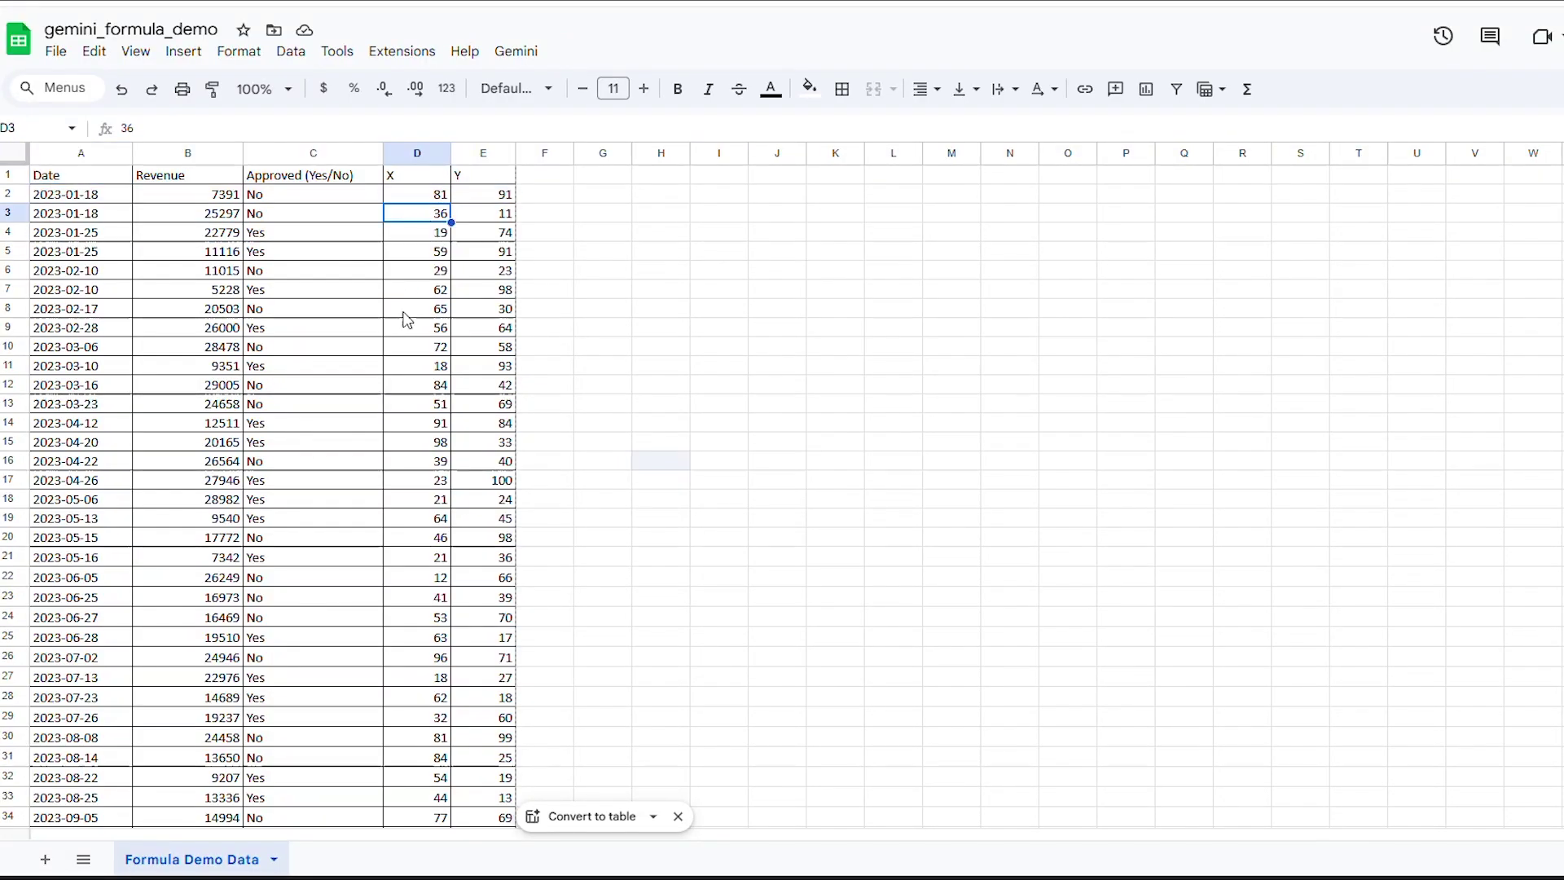
scroll(408, 314, down, 5)
scroll(408, 317, up, 5)
click(161, 318)
click(314, 316)
click(465, 318)
click(432, 274)
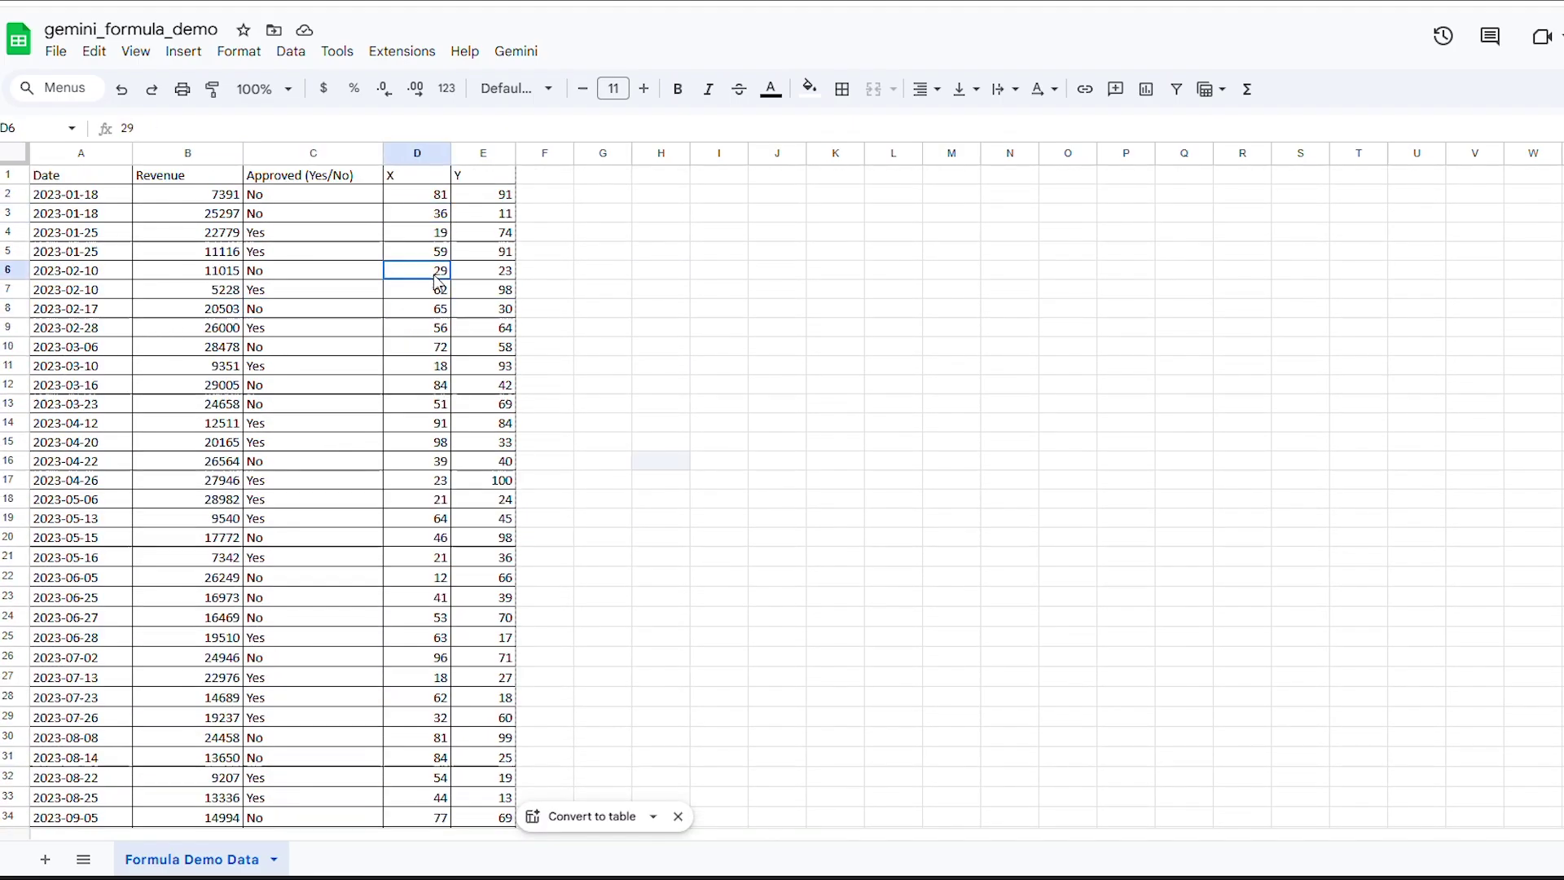
drag(187, 346, 419, 385)
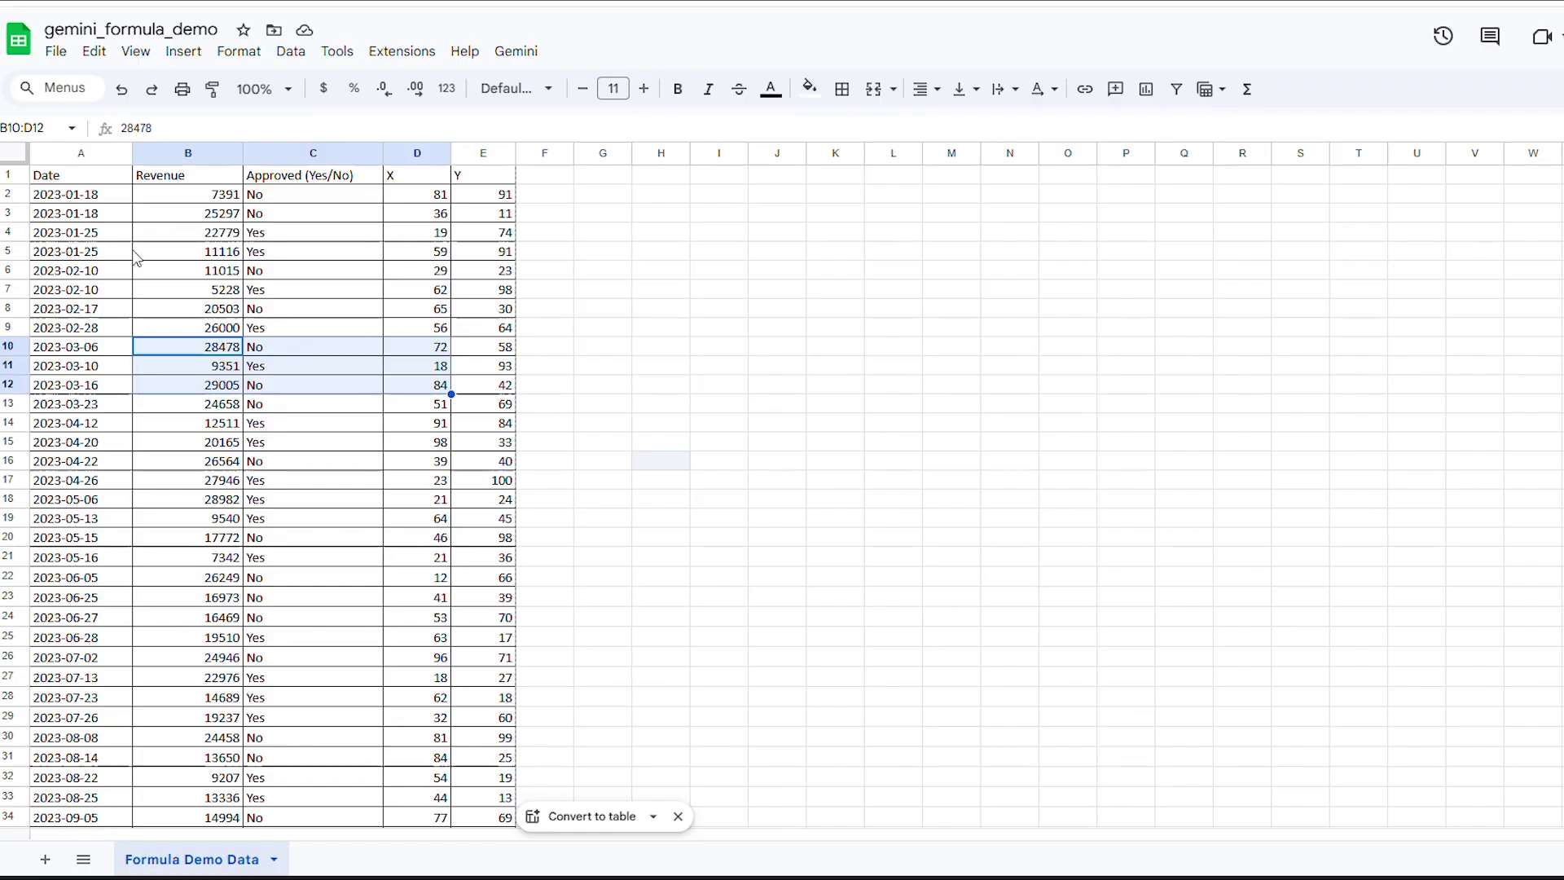
- Ask Gemini for a total revenue by month formula
click(312, 233)
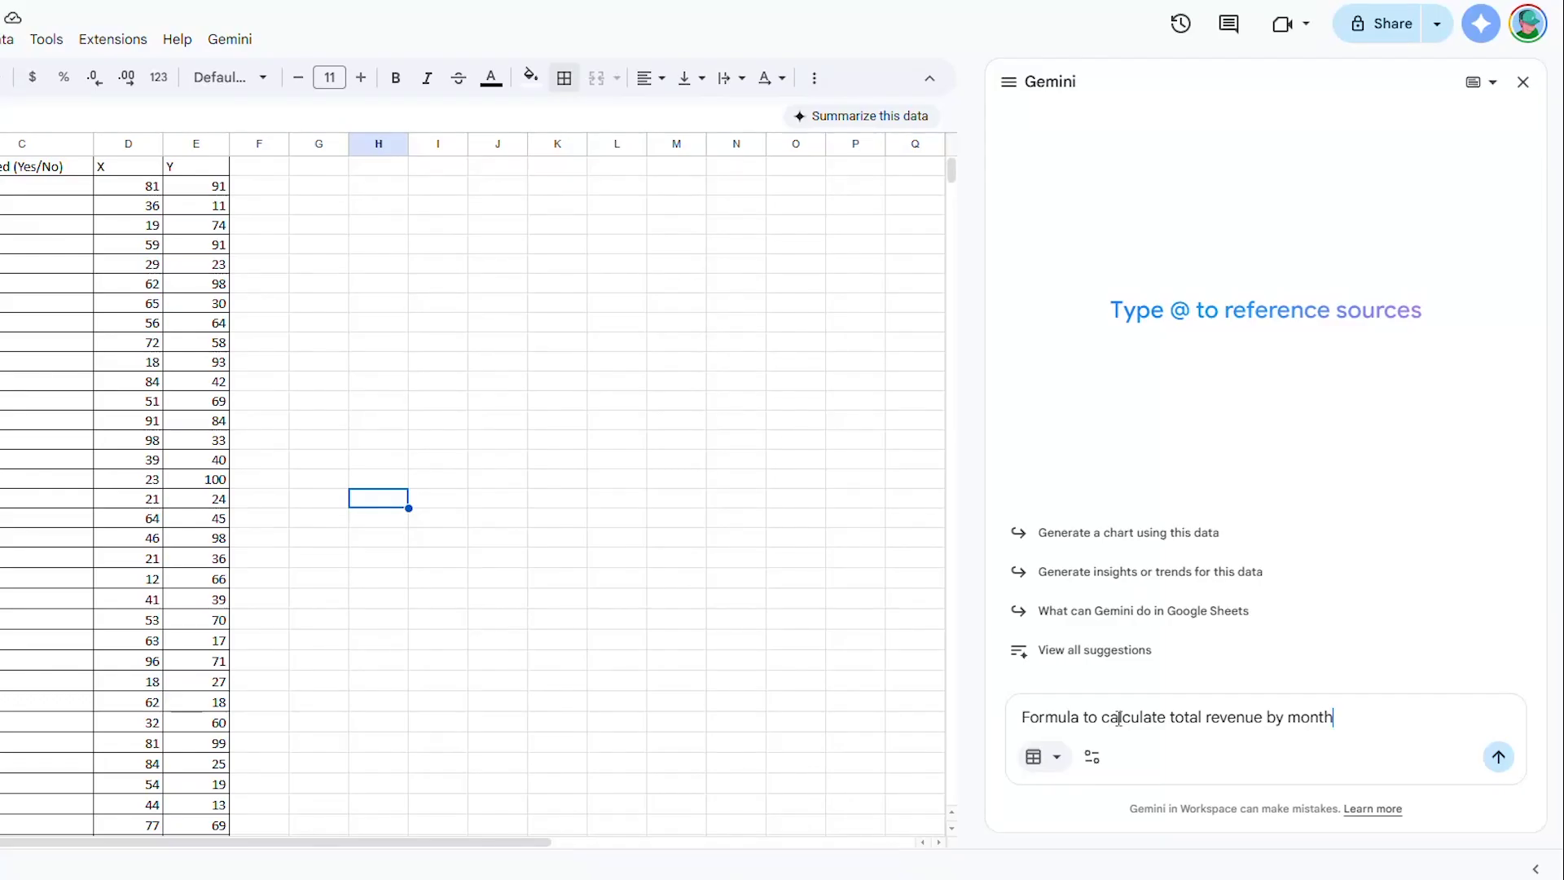
text(h)
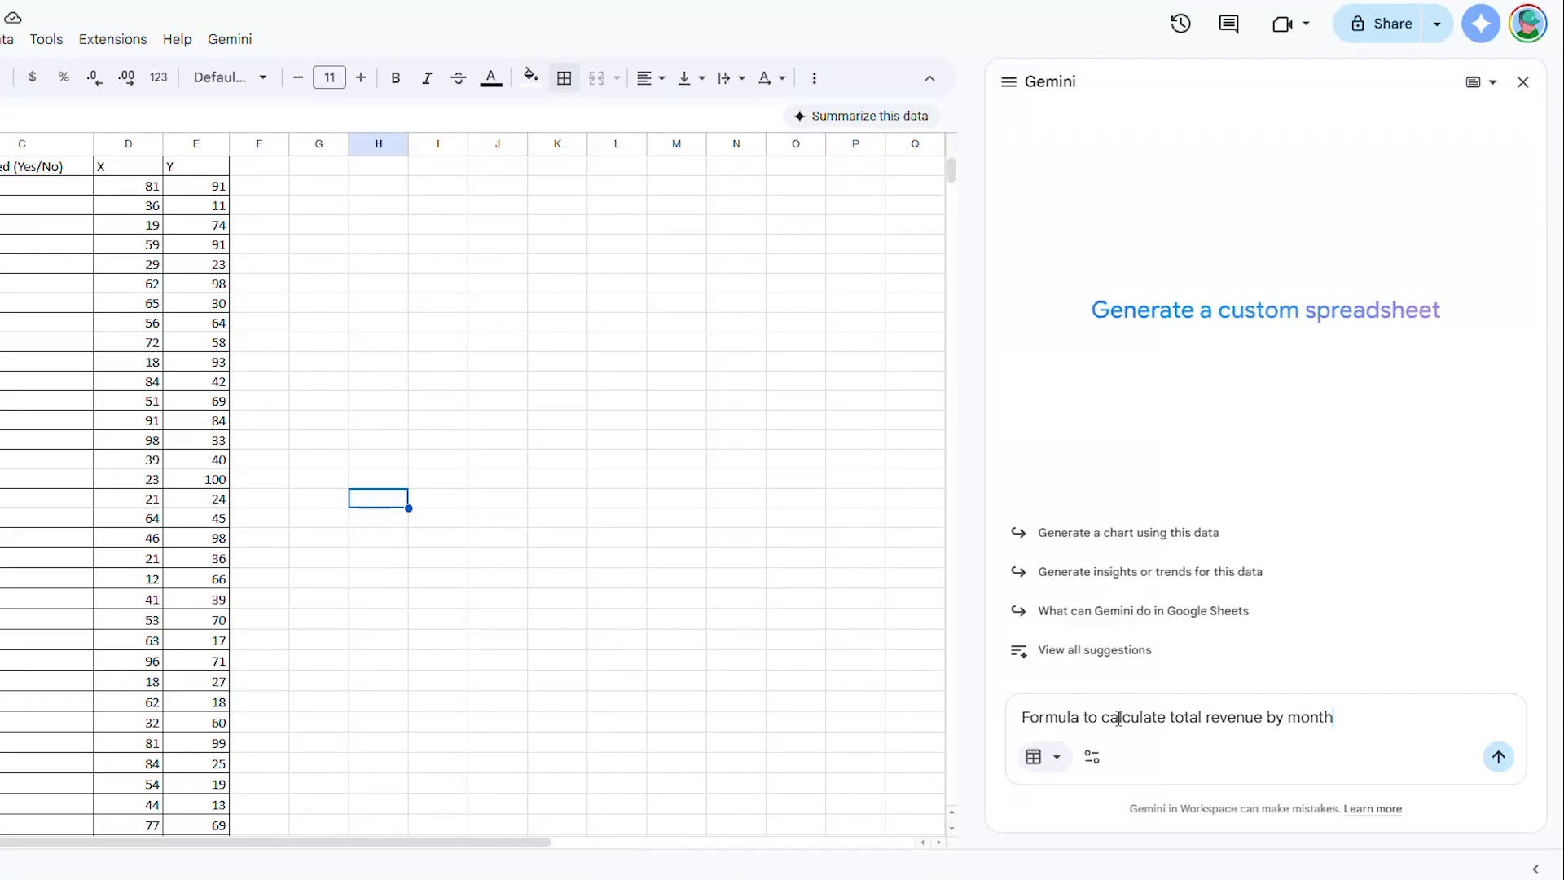
key(Return)
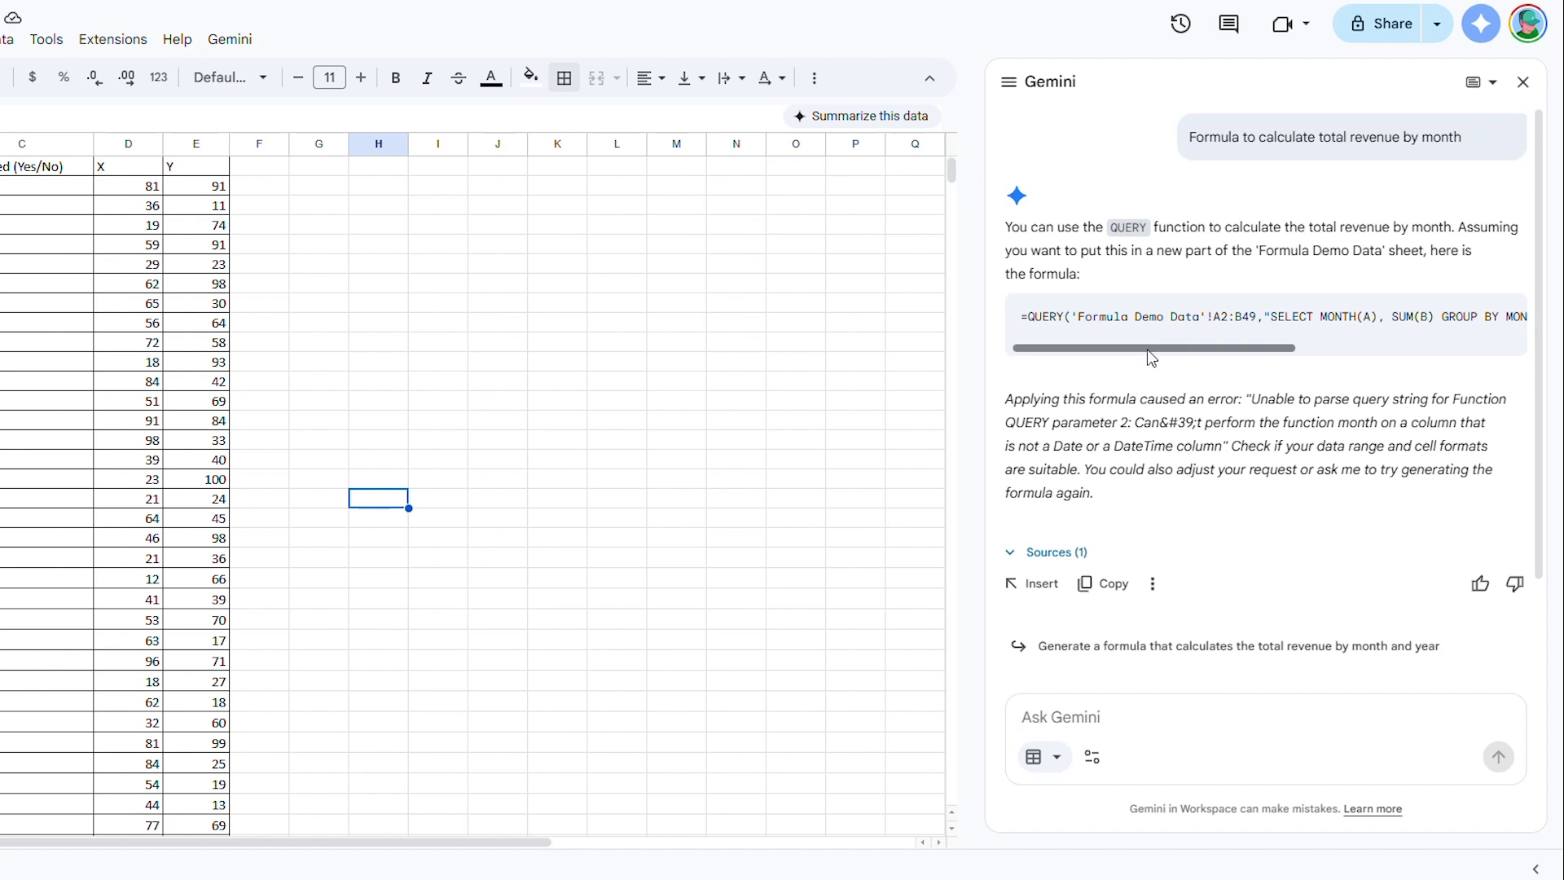
- Ask Gemini for an 'averageif formula about this data' and review the result
mouse_move(1152, 348)
mouse_down()
mouse_move(1377, 350)
mouse_move(1165, 356)
mouse_up()
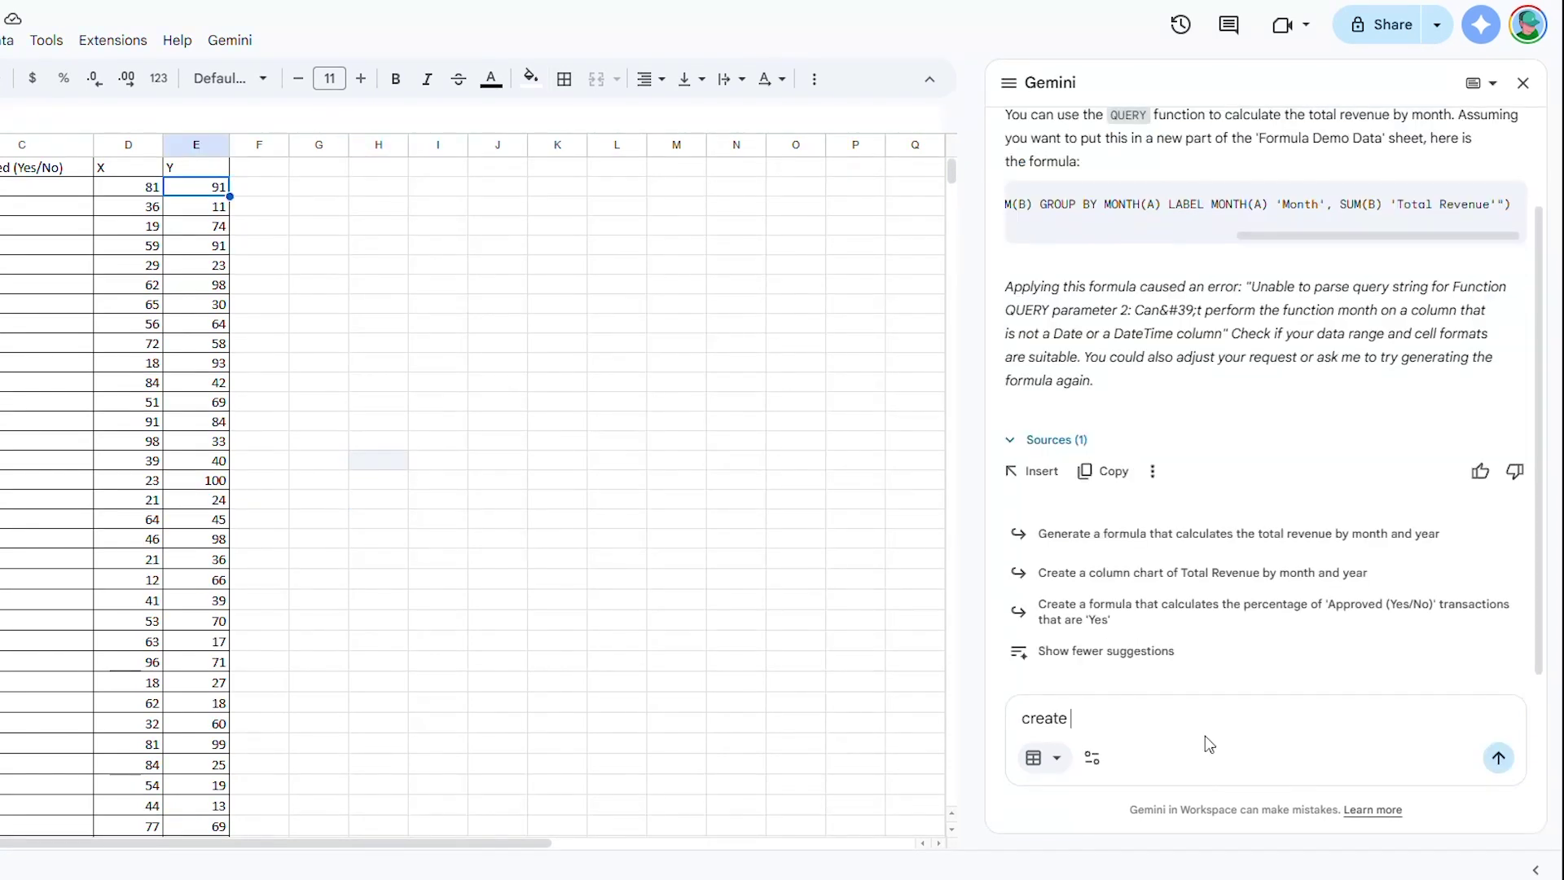
text(average if)
key(BackSpace)
key(BackSpace)
key(BackSpace)
key(BackSpace)
text(if formula about this data)
key(Return)
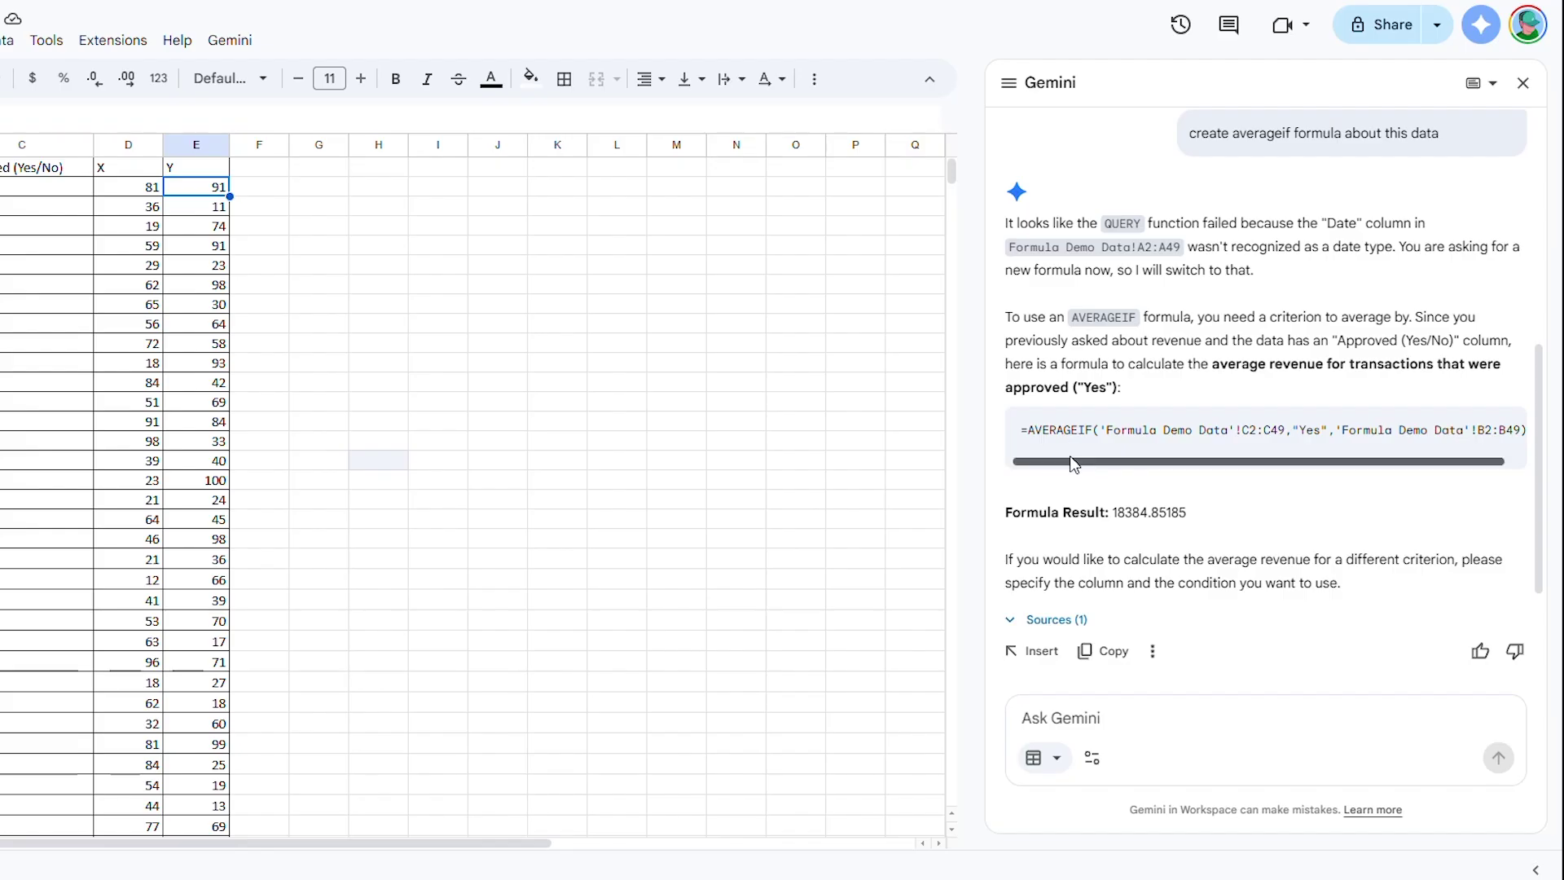
scroll(1069, 458, right, 1)
scroll(1070, 458, left, 1)
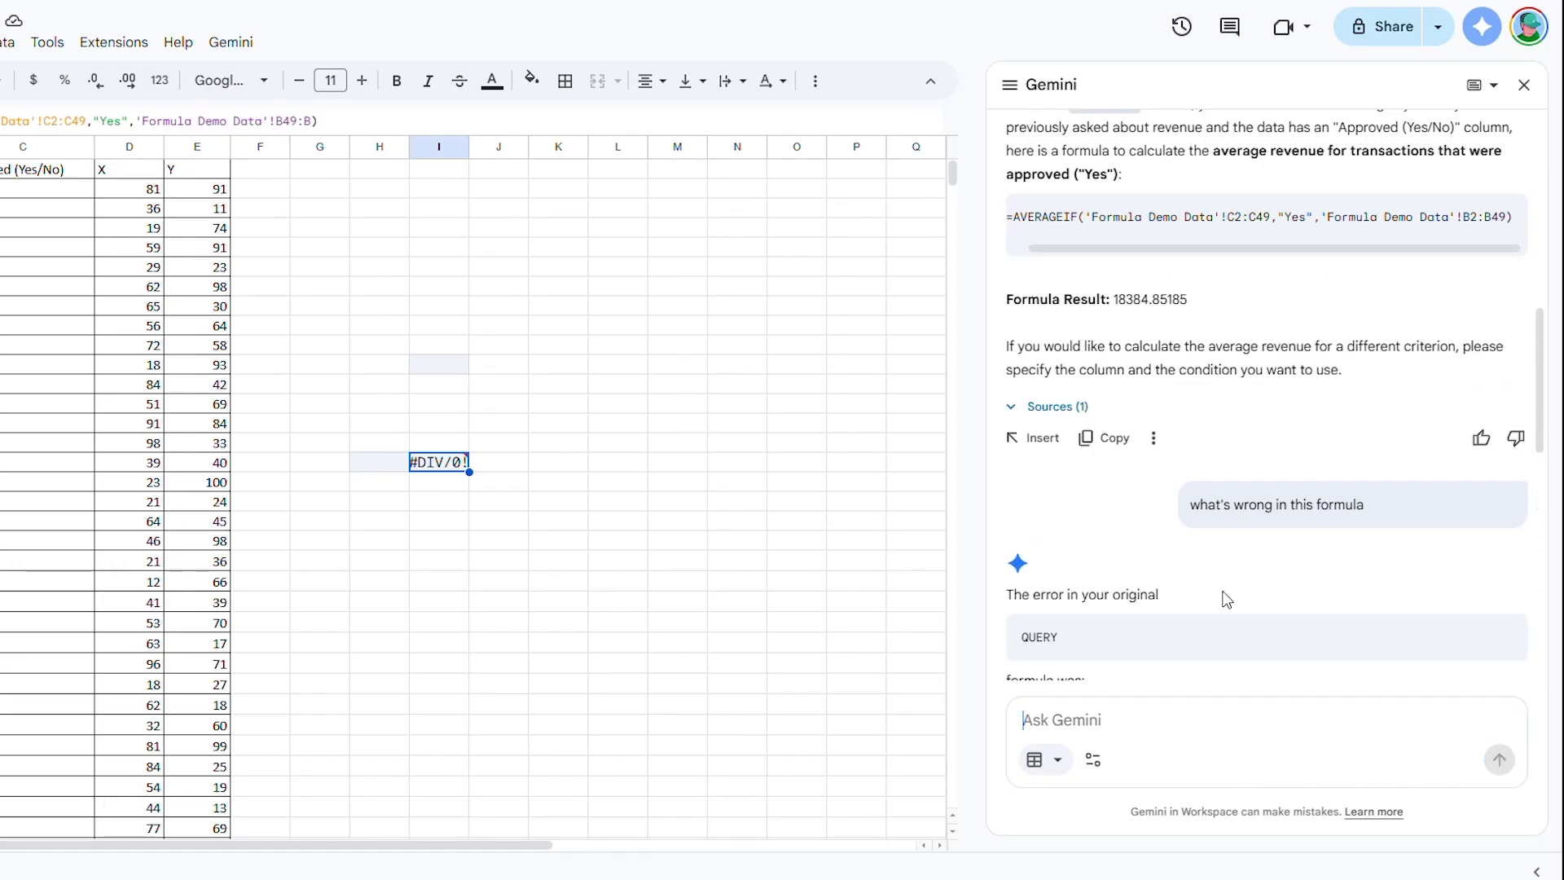
- Read Gemini's QUERY date-column error explanation and highlight the quoted error message
scroll(1226, 600, down, 3)
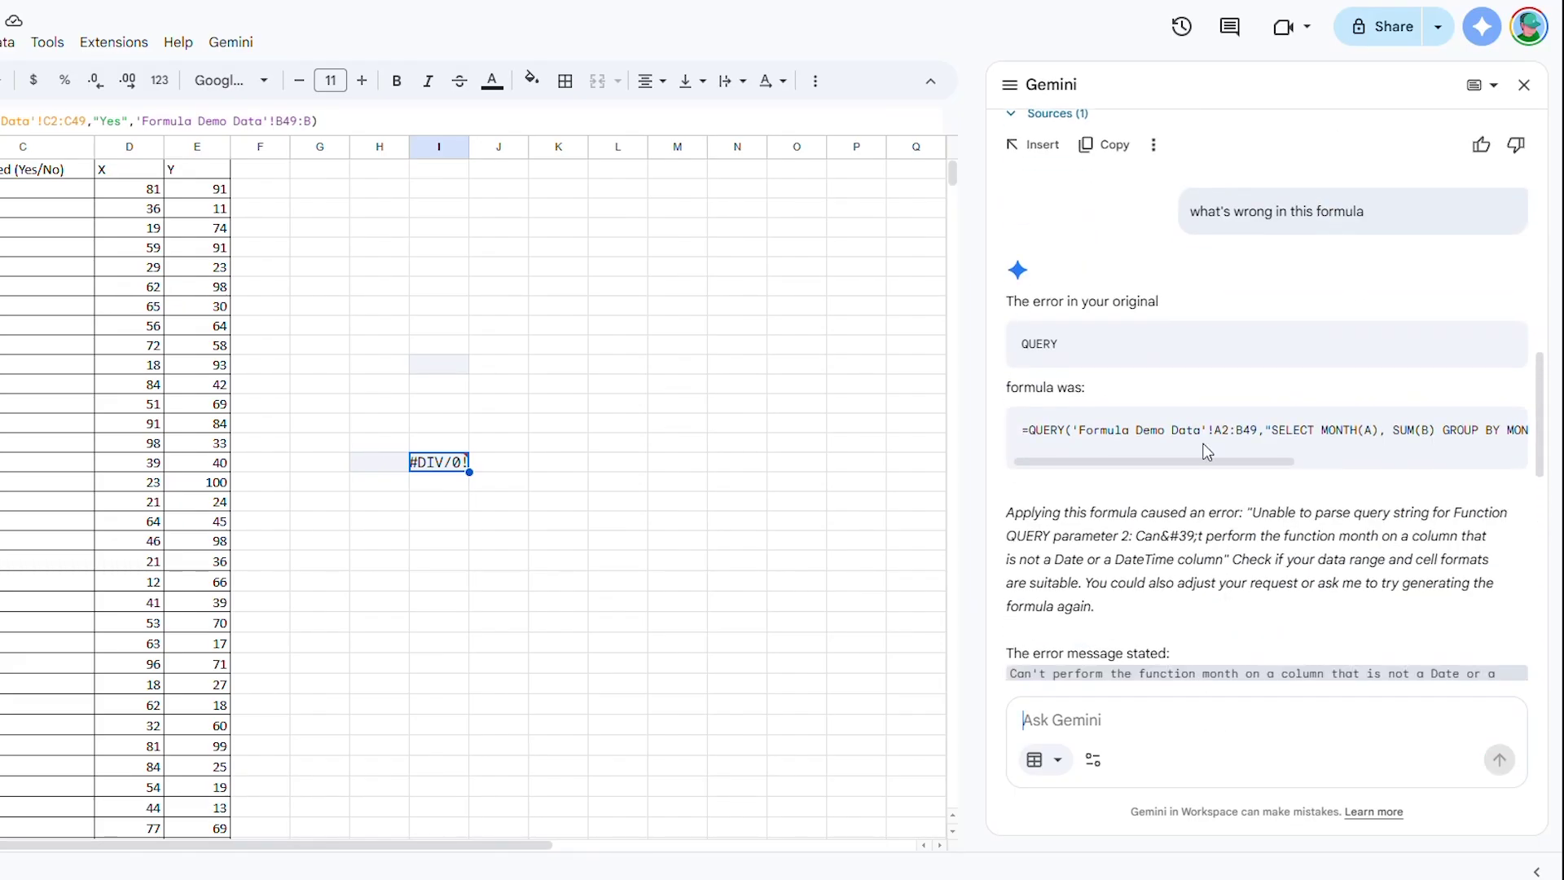
scroll(1207, 452, down, 3)
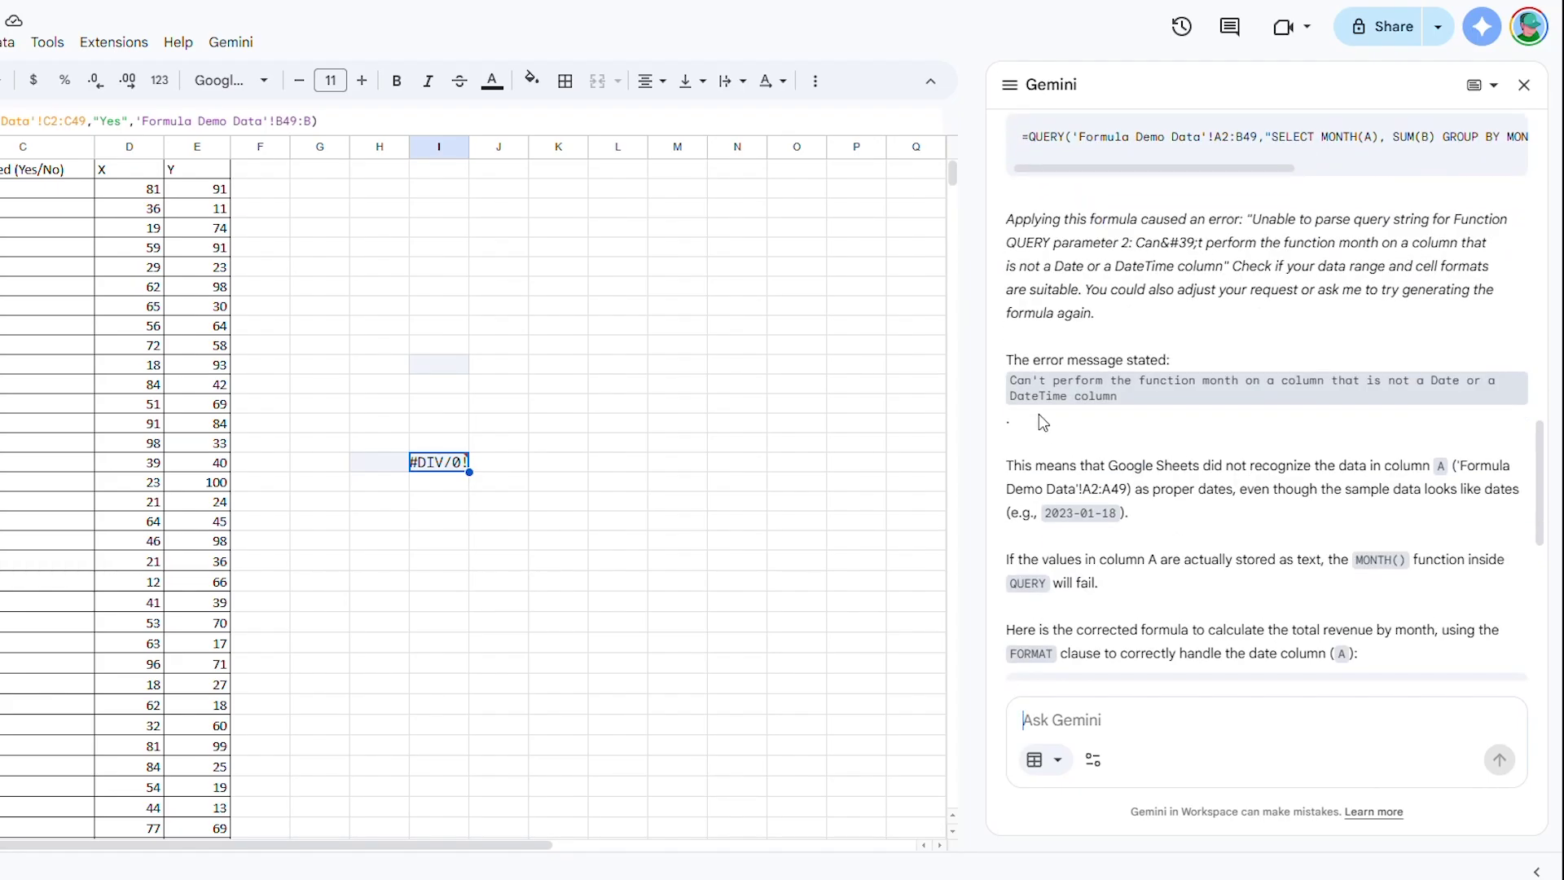
drag(1017, 380, 1138, 405)
click(1107, 418)
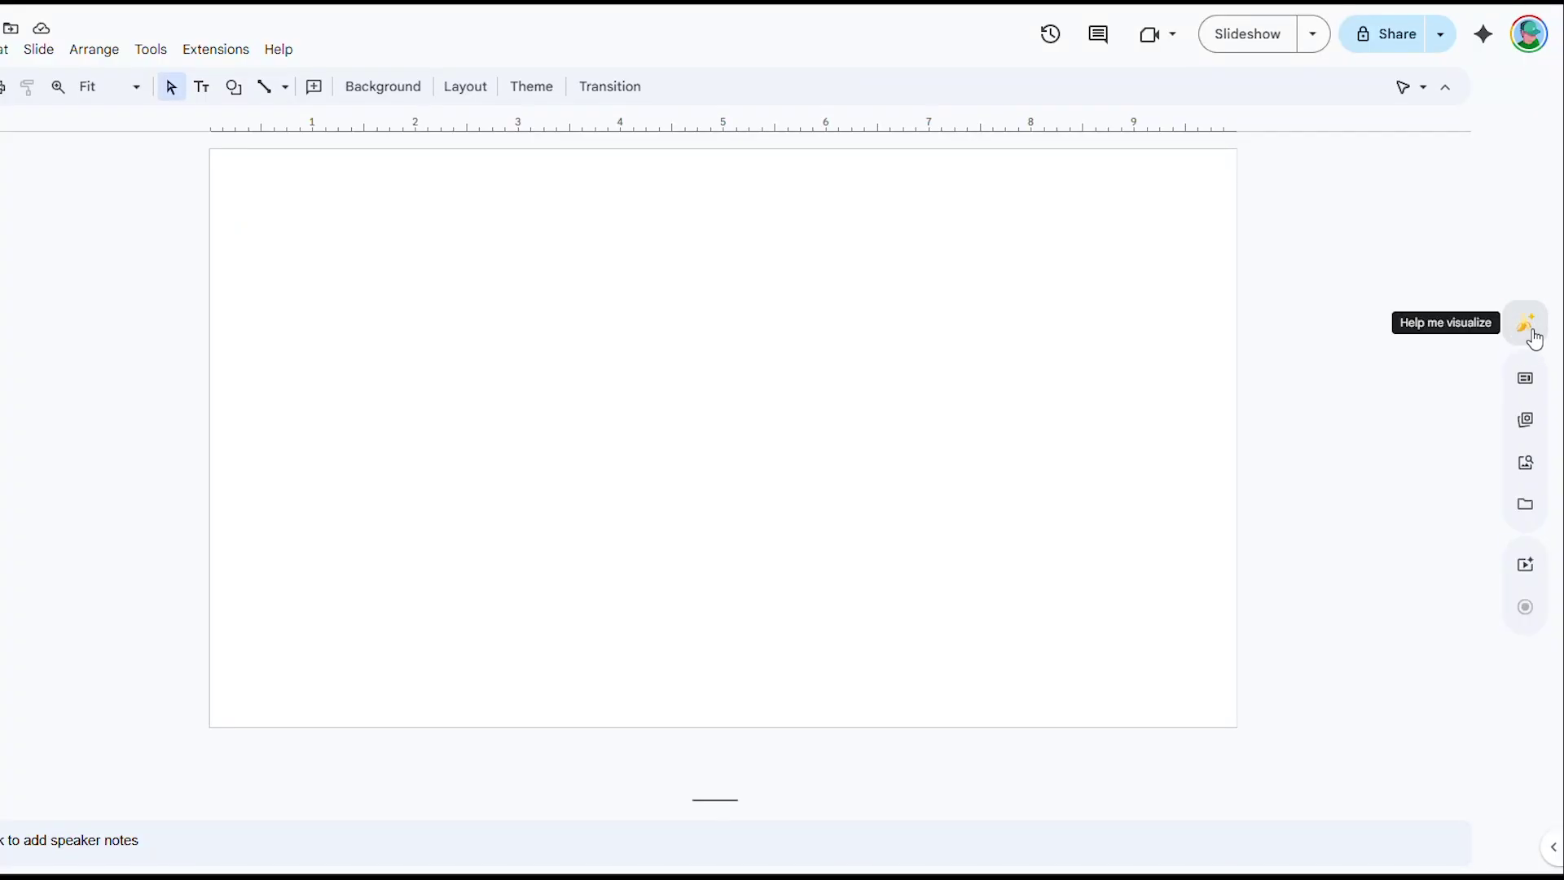
- Generate a magical forest image with Help me visualize and drag it onto the slide
click(1535, 340)
click(1293, 621)
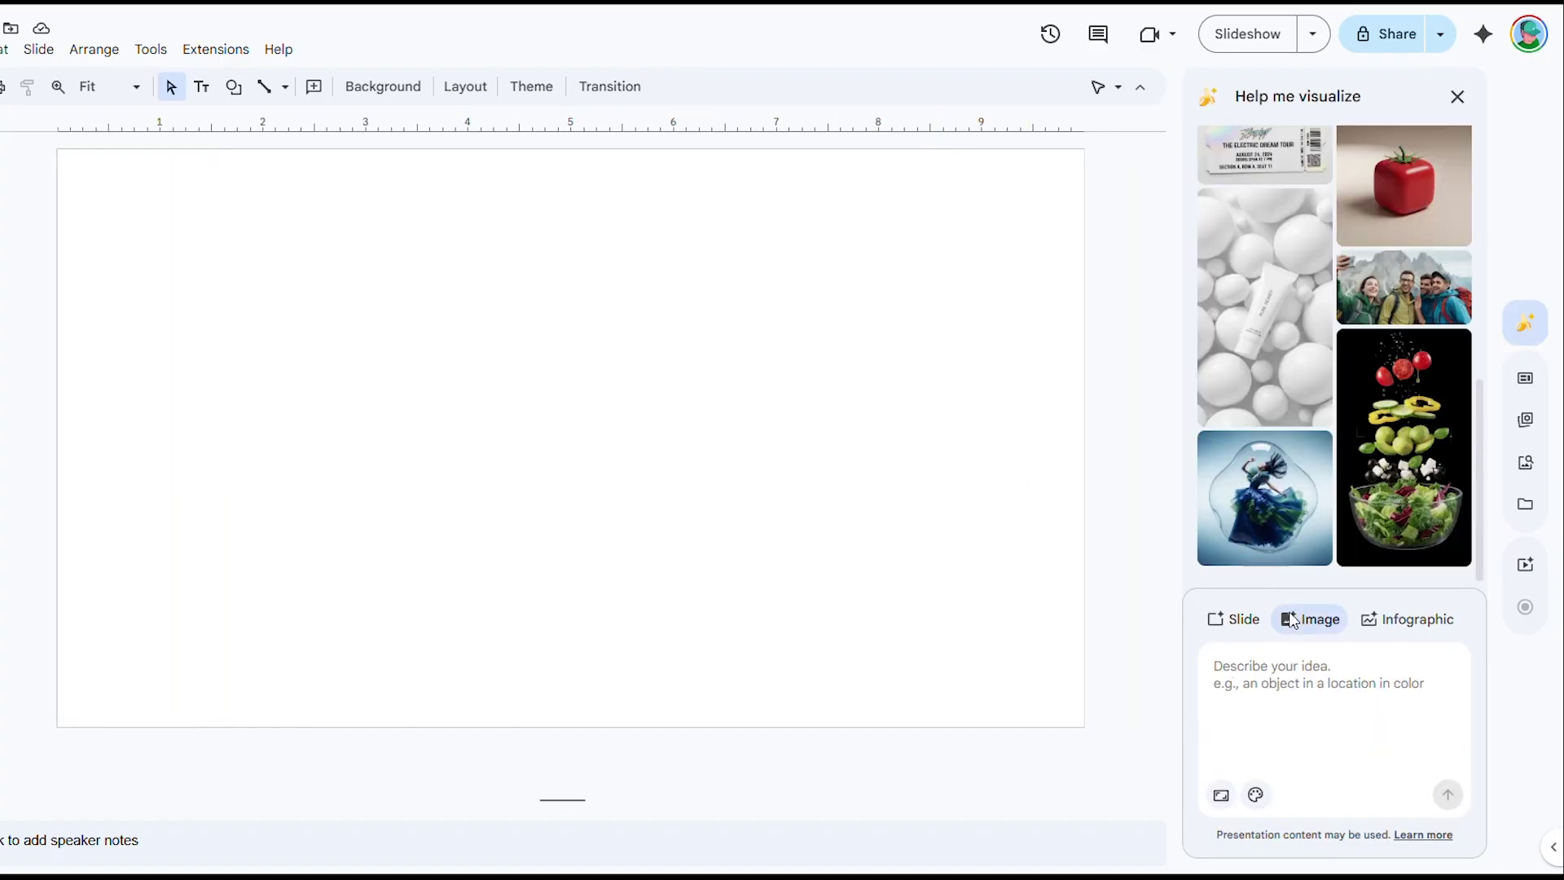
click(1324, 709)
text(Create an image of a magical forest)
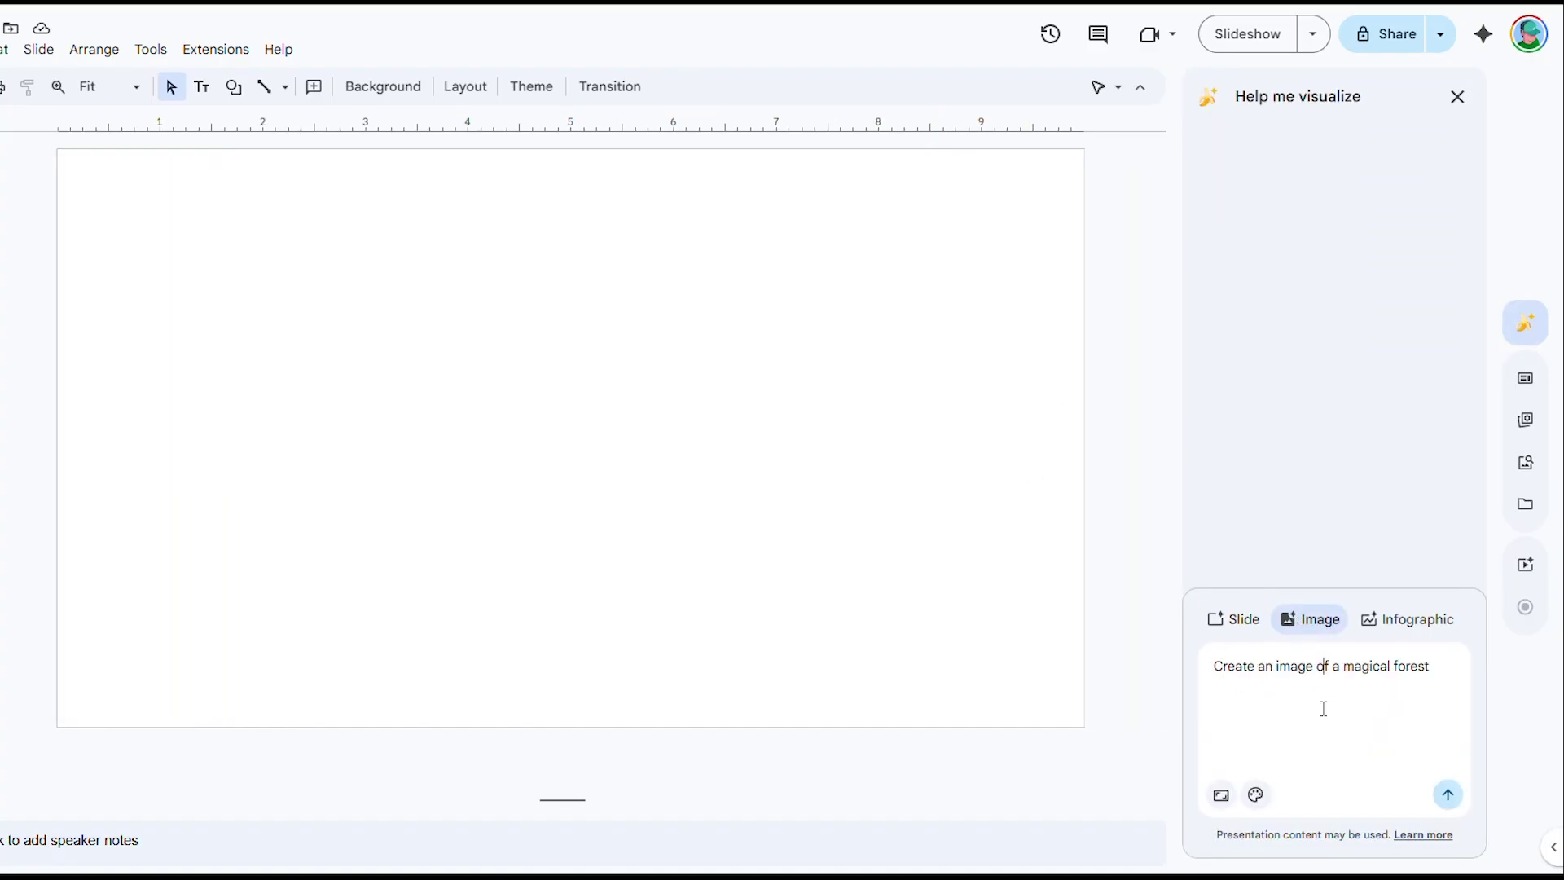
click(1446, 796)
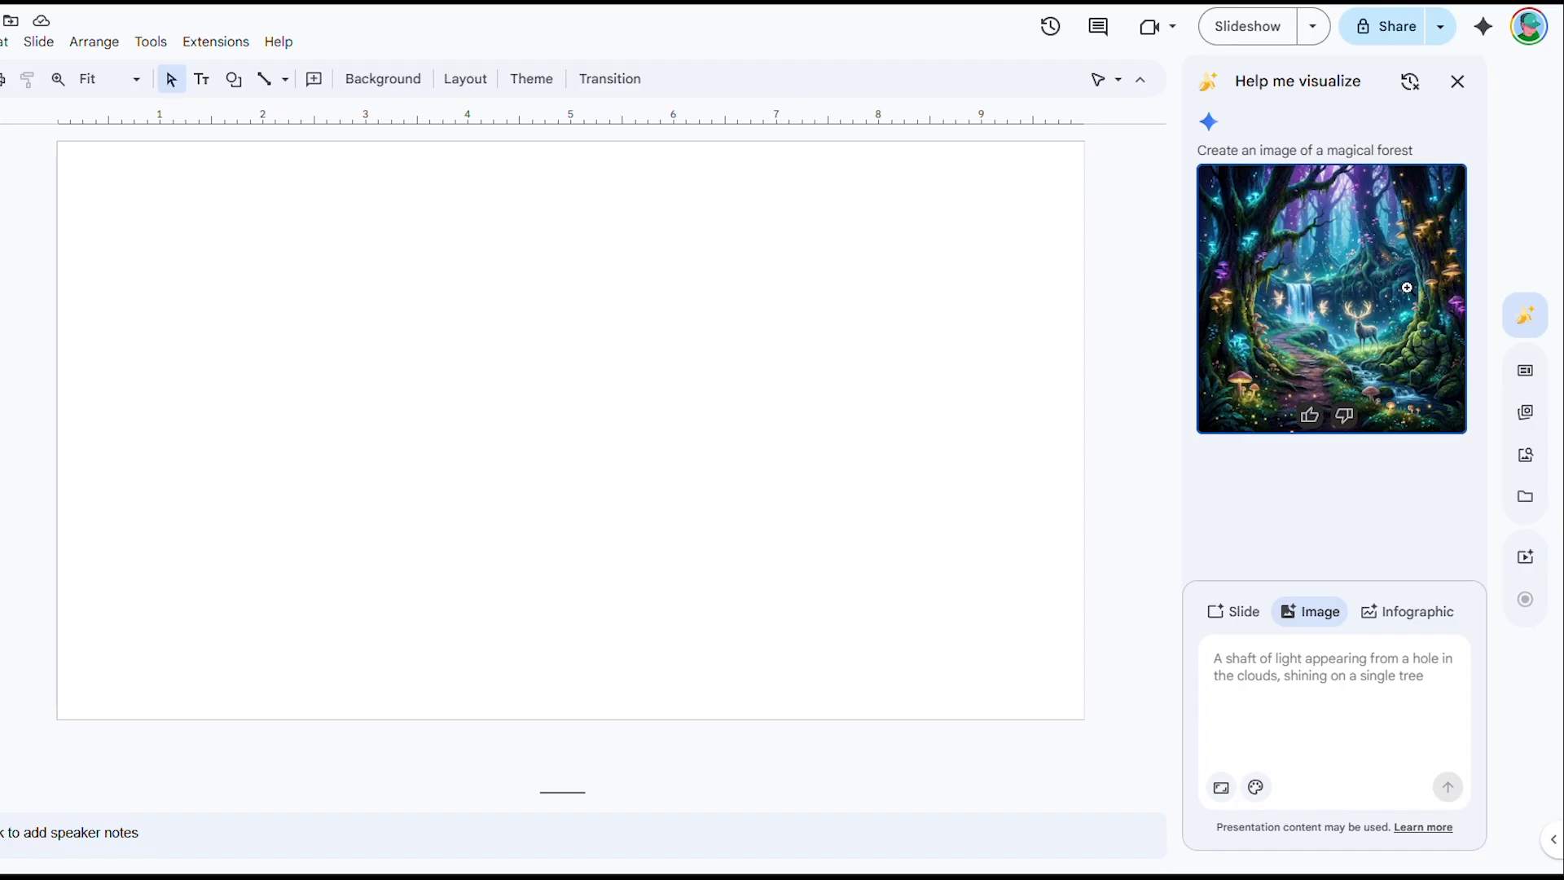
drag(1407, 288, 613, 385)
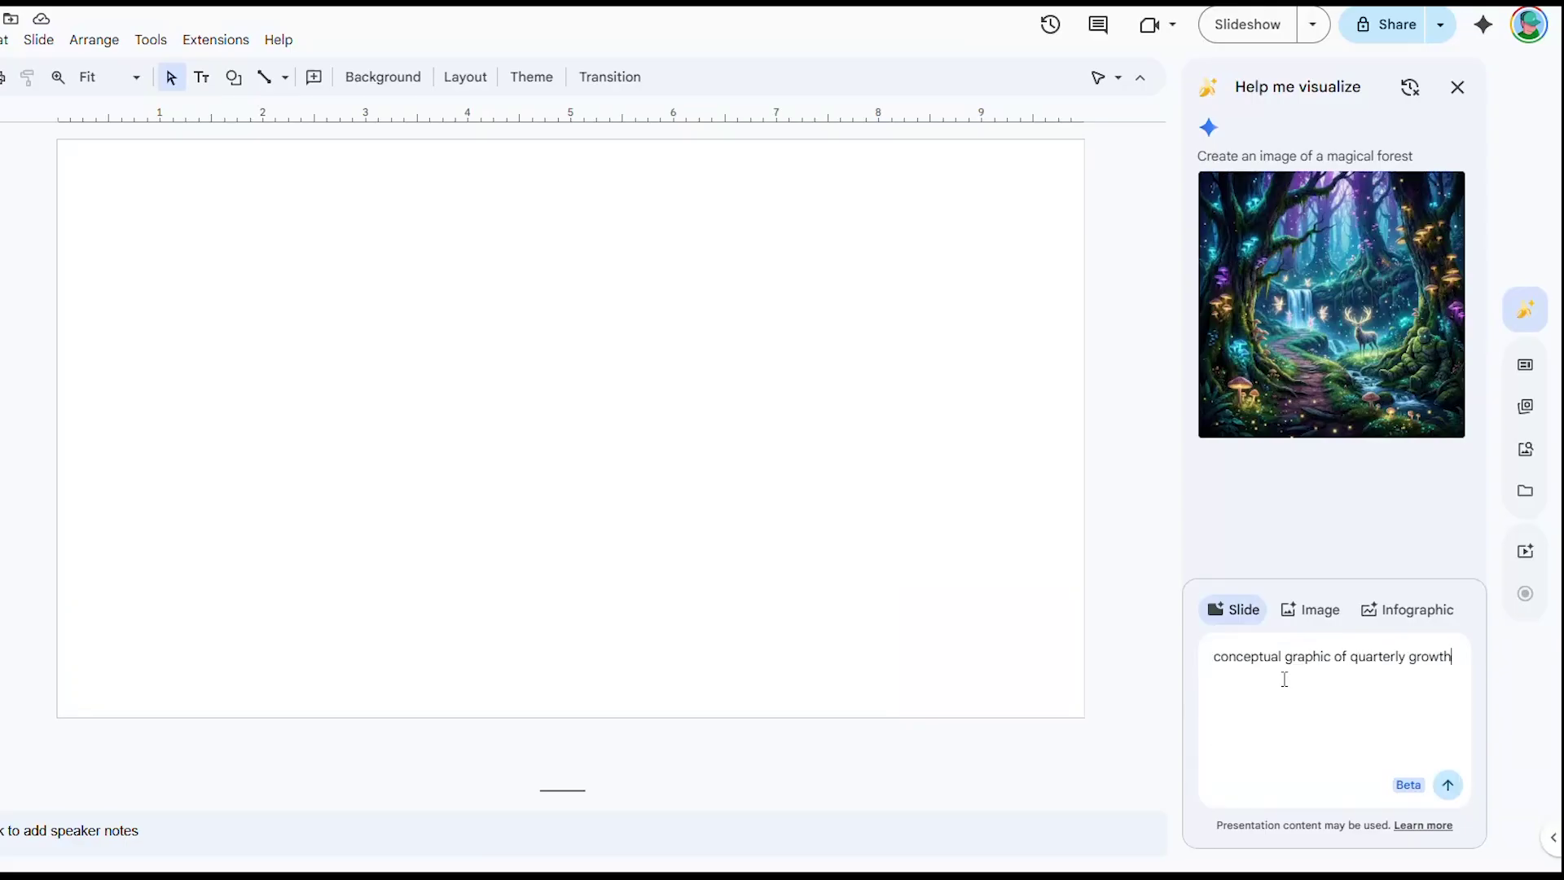
- Generate the quarterly growth graphic slide, preview it, and insert it as a new slide
click(1449, 796)
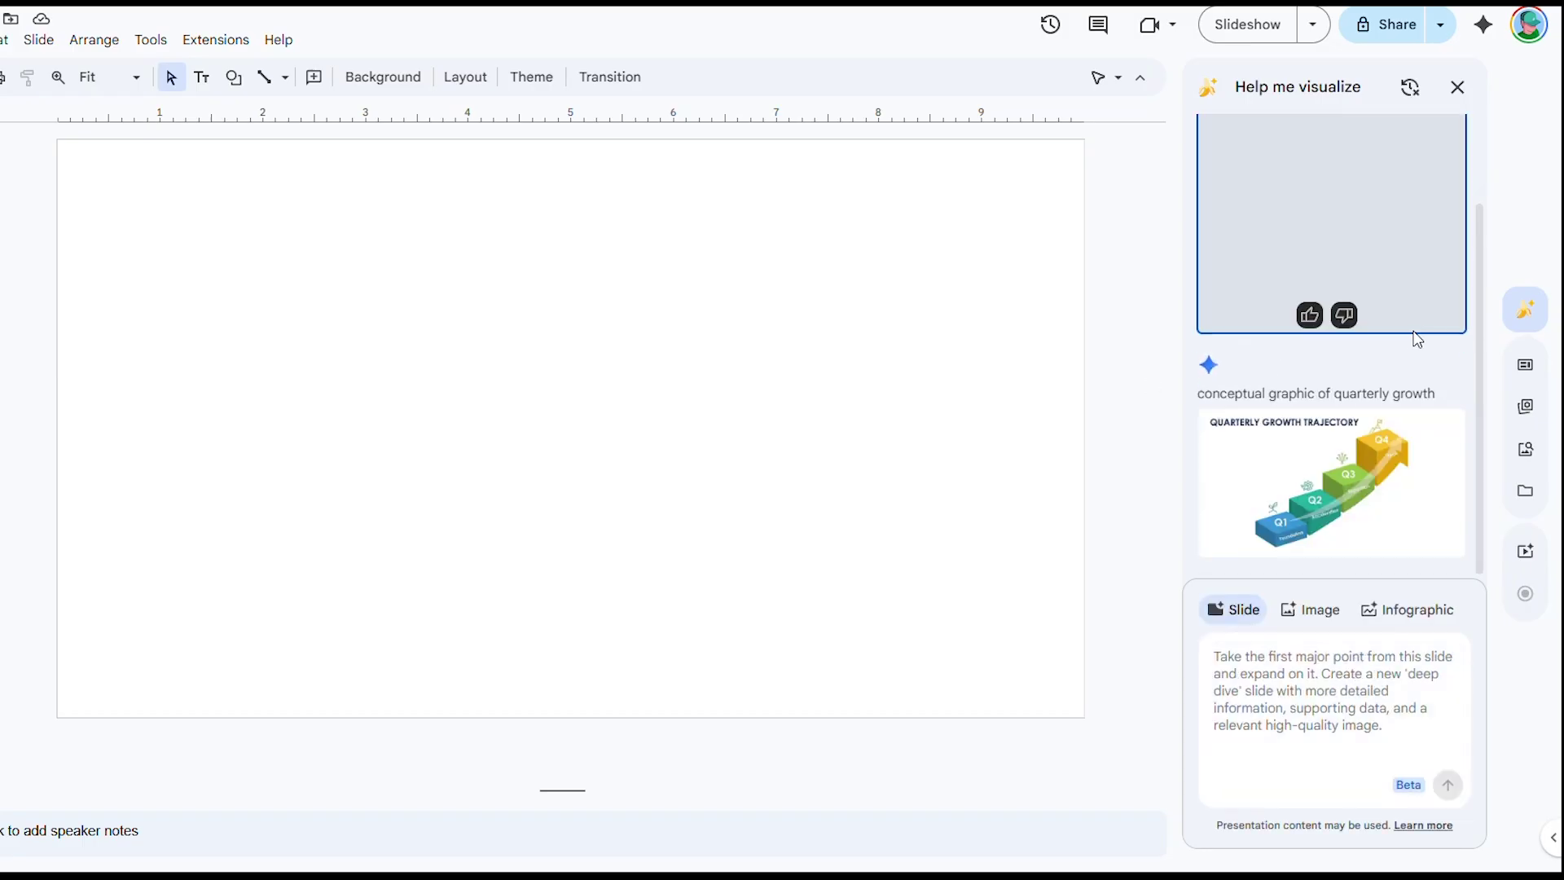
click(1331, 489)
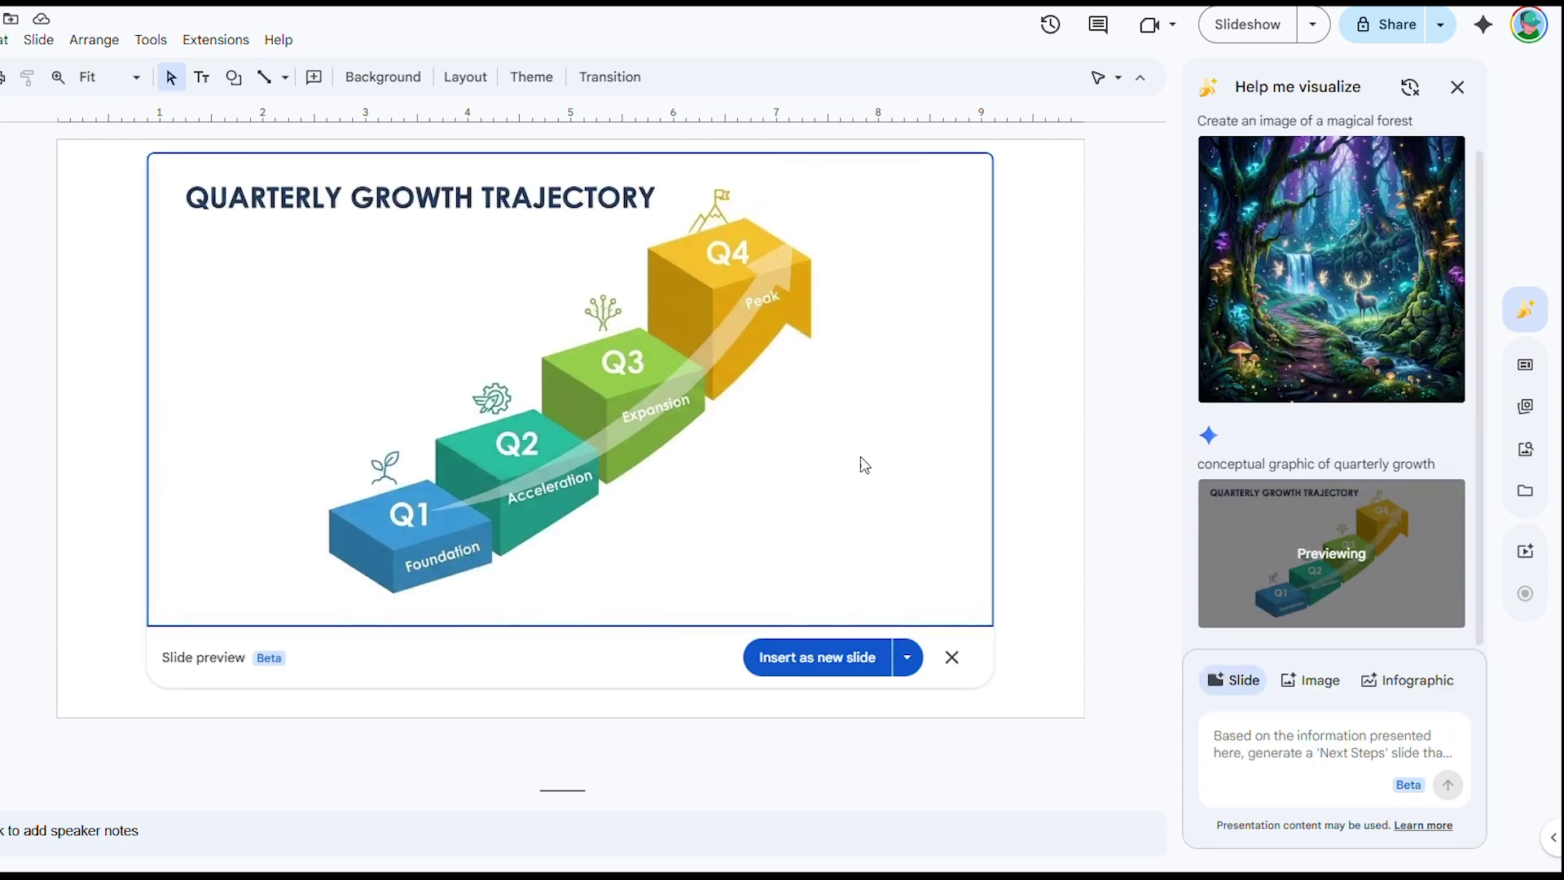
click(811, 664)
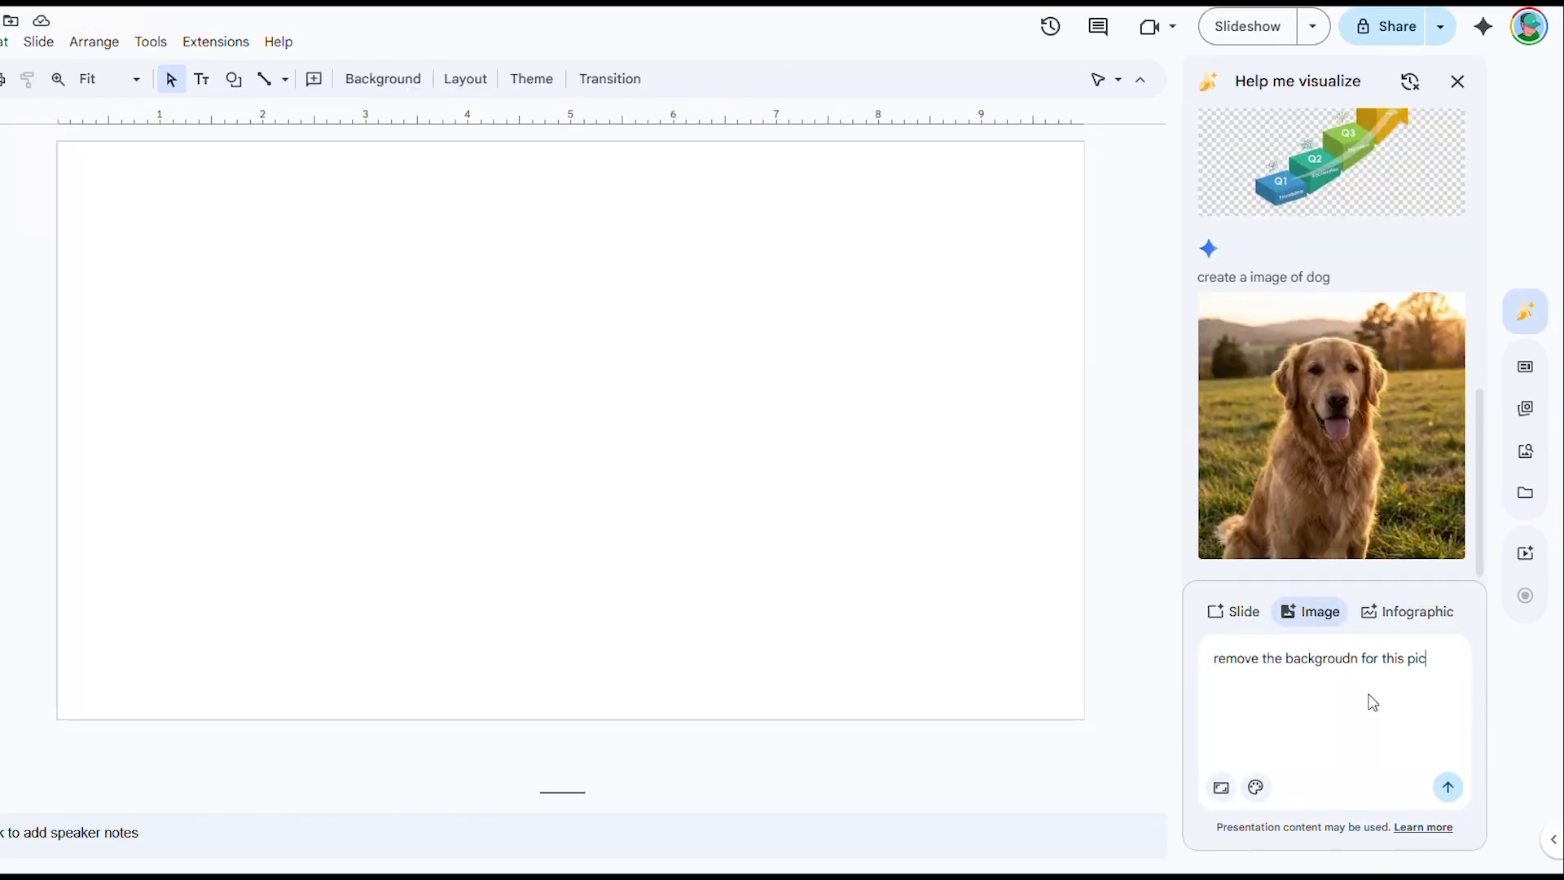
- Submit 'remove the background for this pic' to Help me visualize for the generated dog image
key(Return)
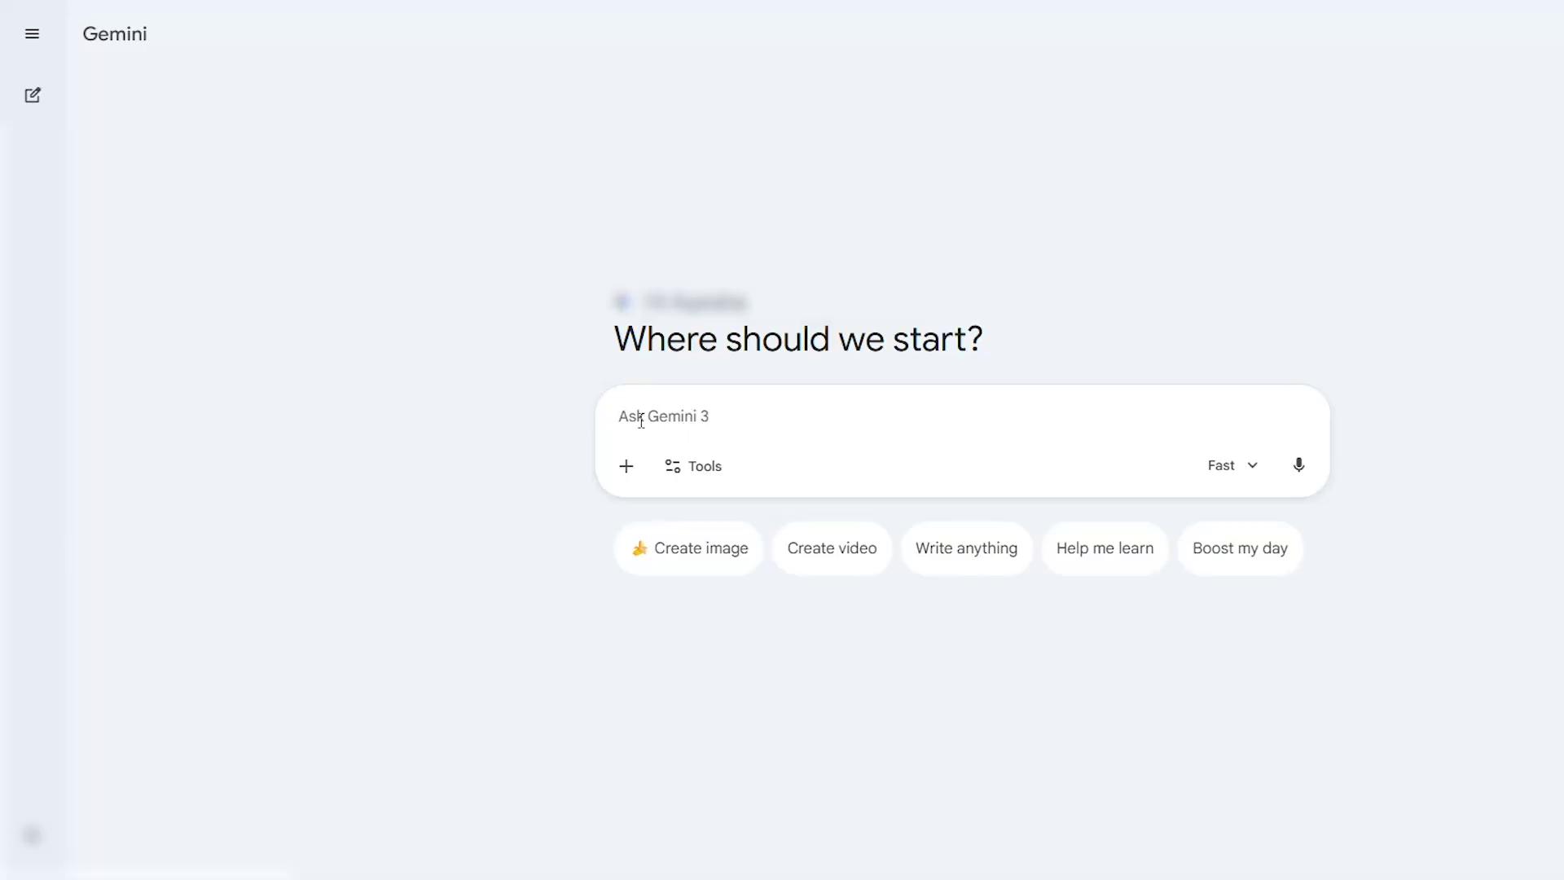
- Open Gems from the sidebar to list Chess champ, Storybook, Strategic Partner and Script Writer, then collapse it
click(30, 35)
scroll(245, 498, down, 5)
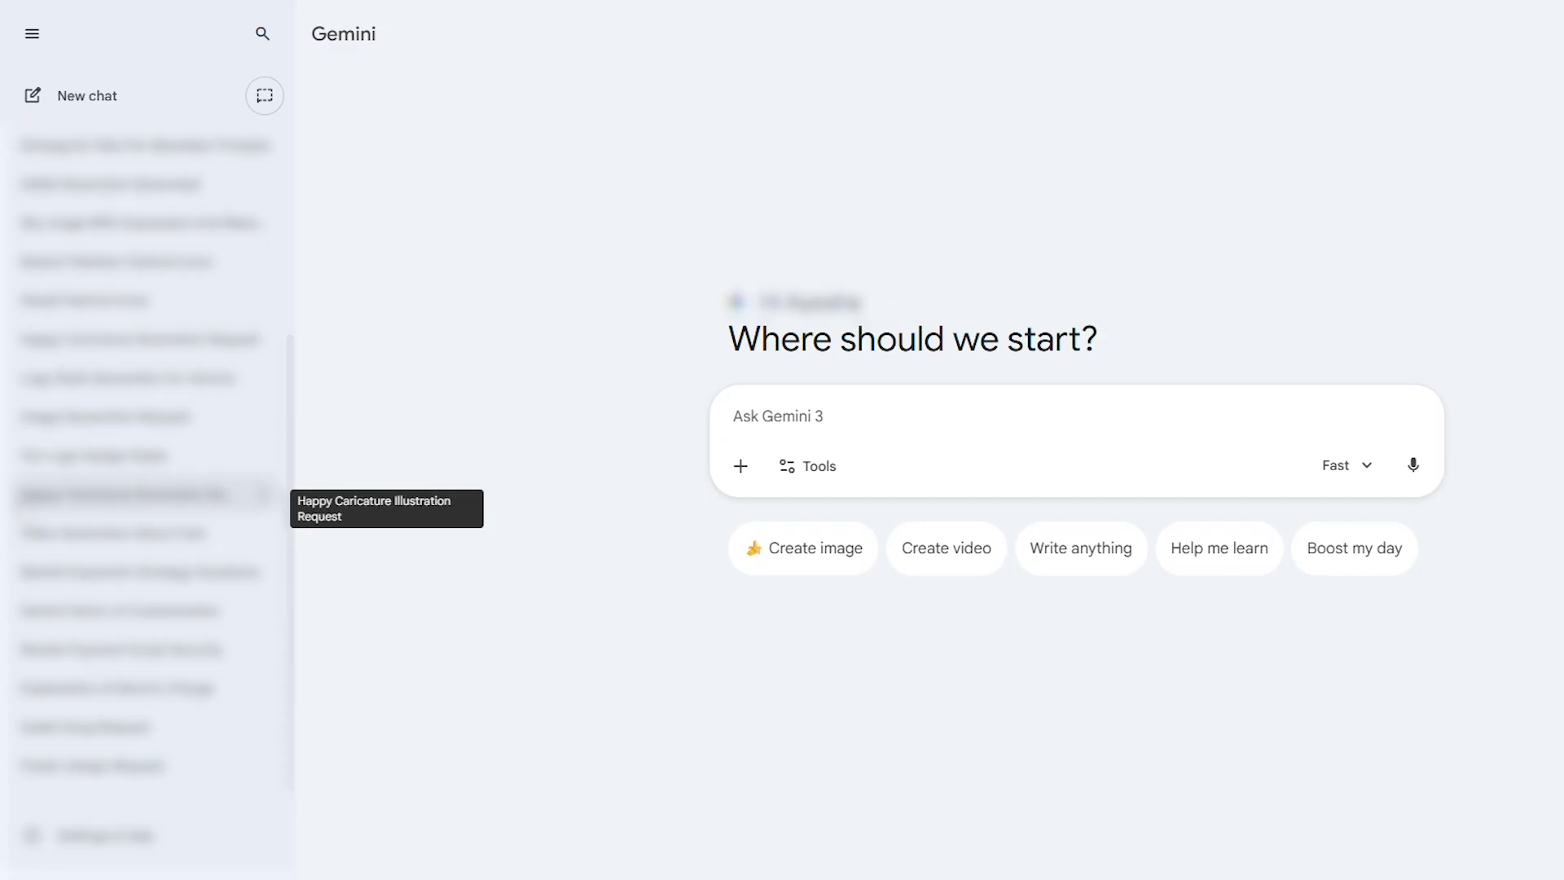
scroll(245, 498, up, 5)
scroll(147, 456, down, 4)
scroll(146, 456, up, 3)
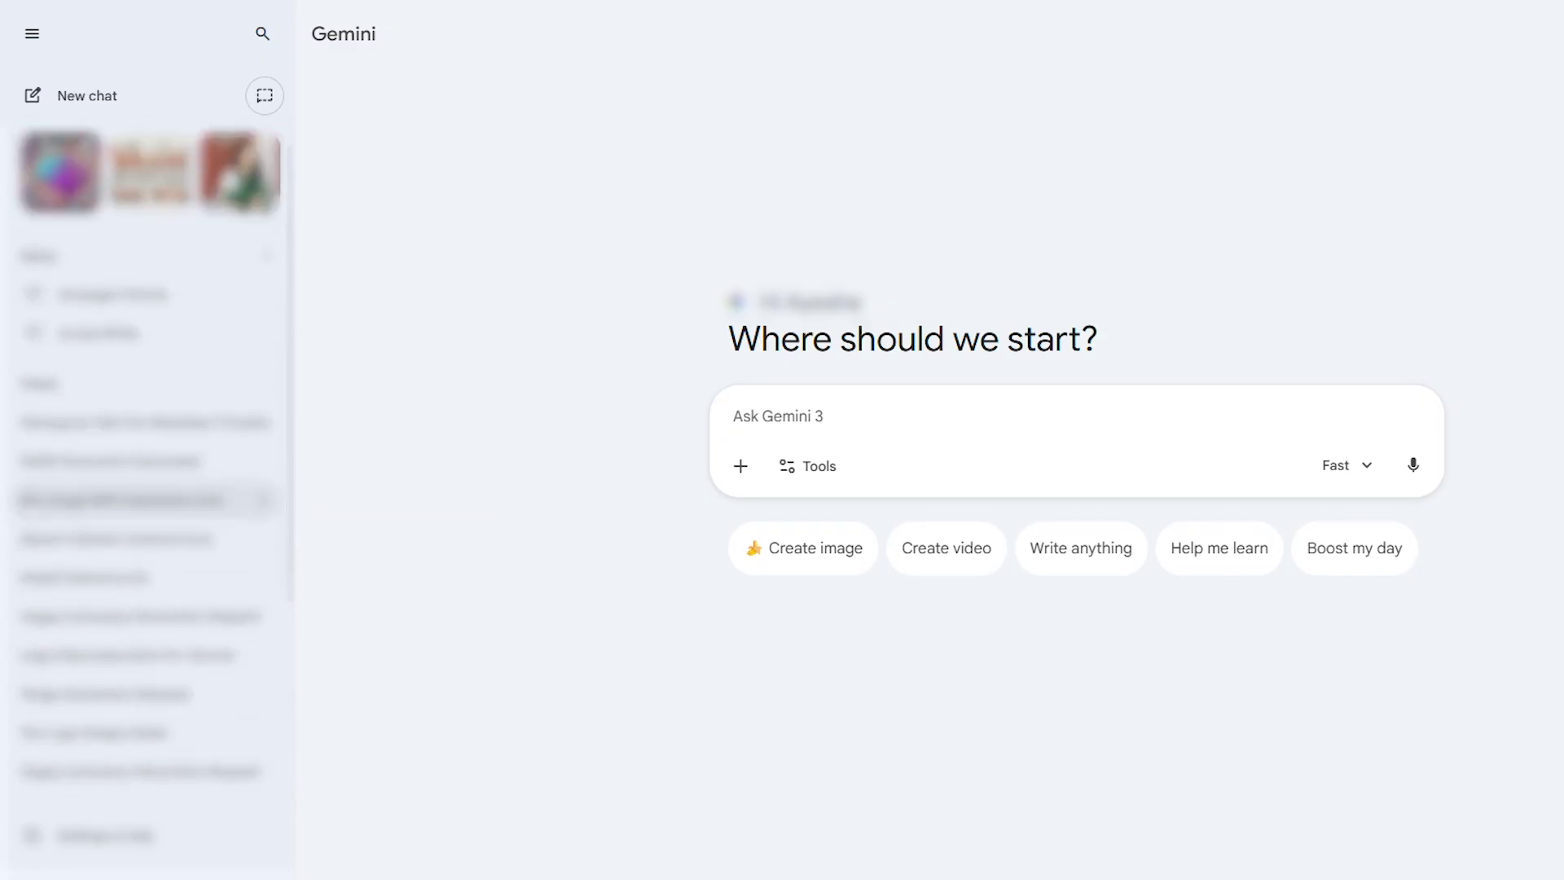
scroll(146, 456, down, 4)
scroll(90, 310, up, 4)
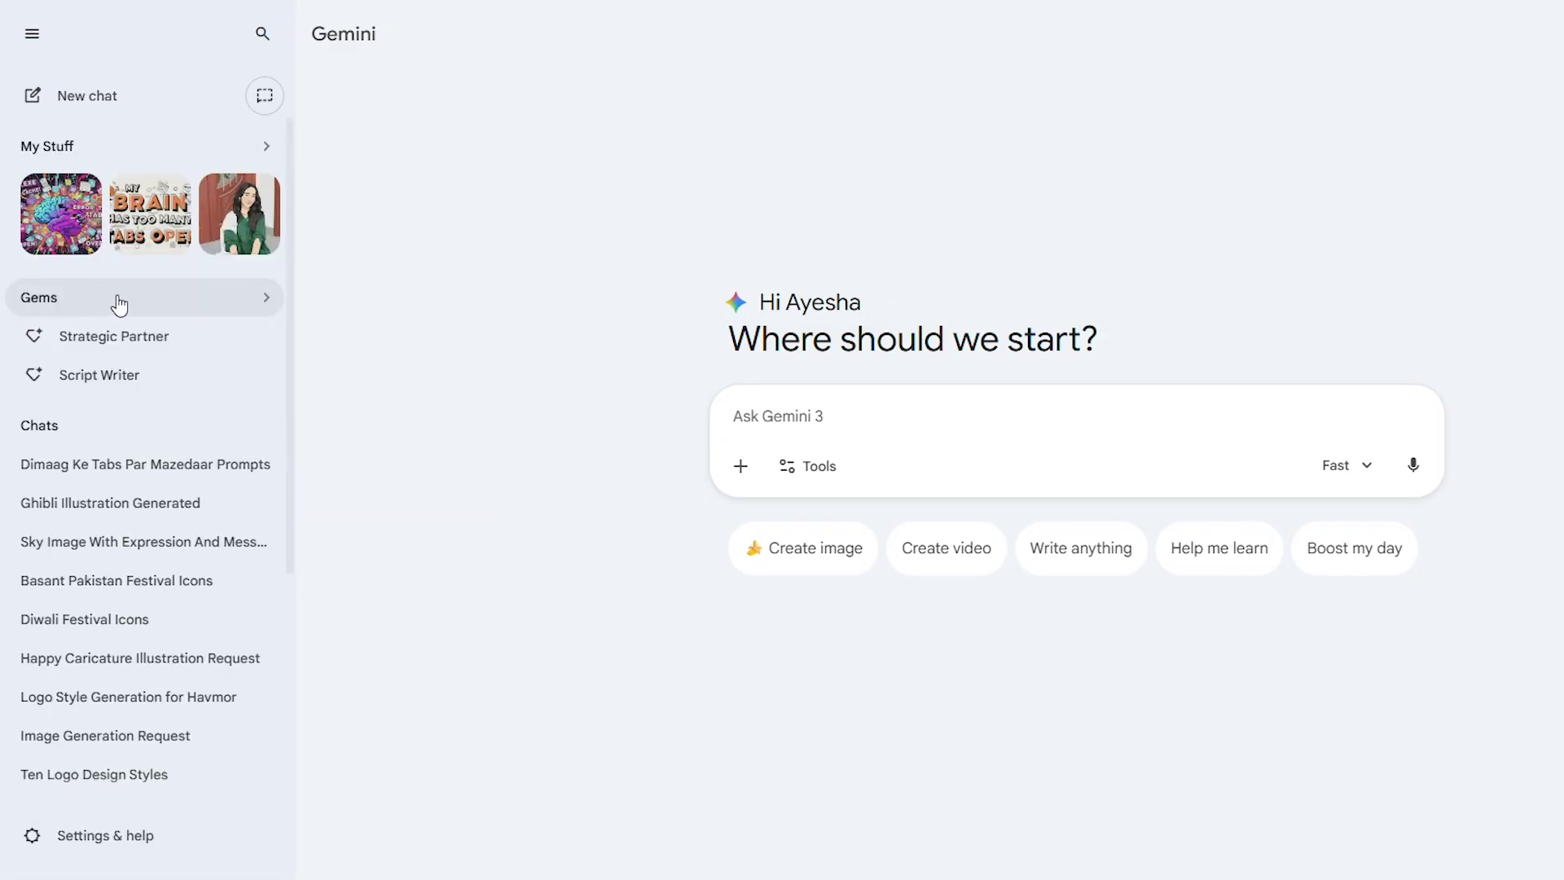
click(120, 303)
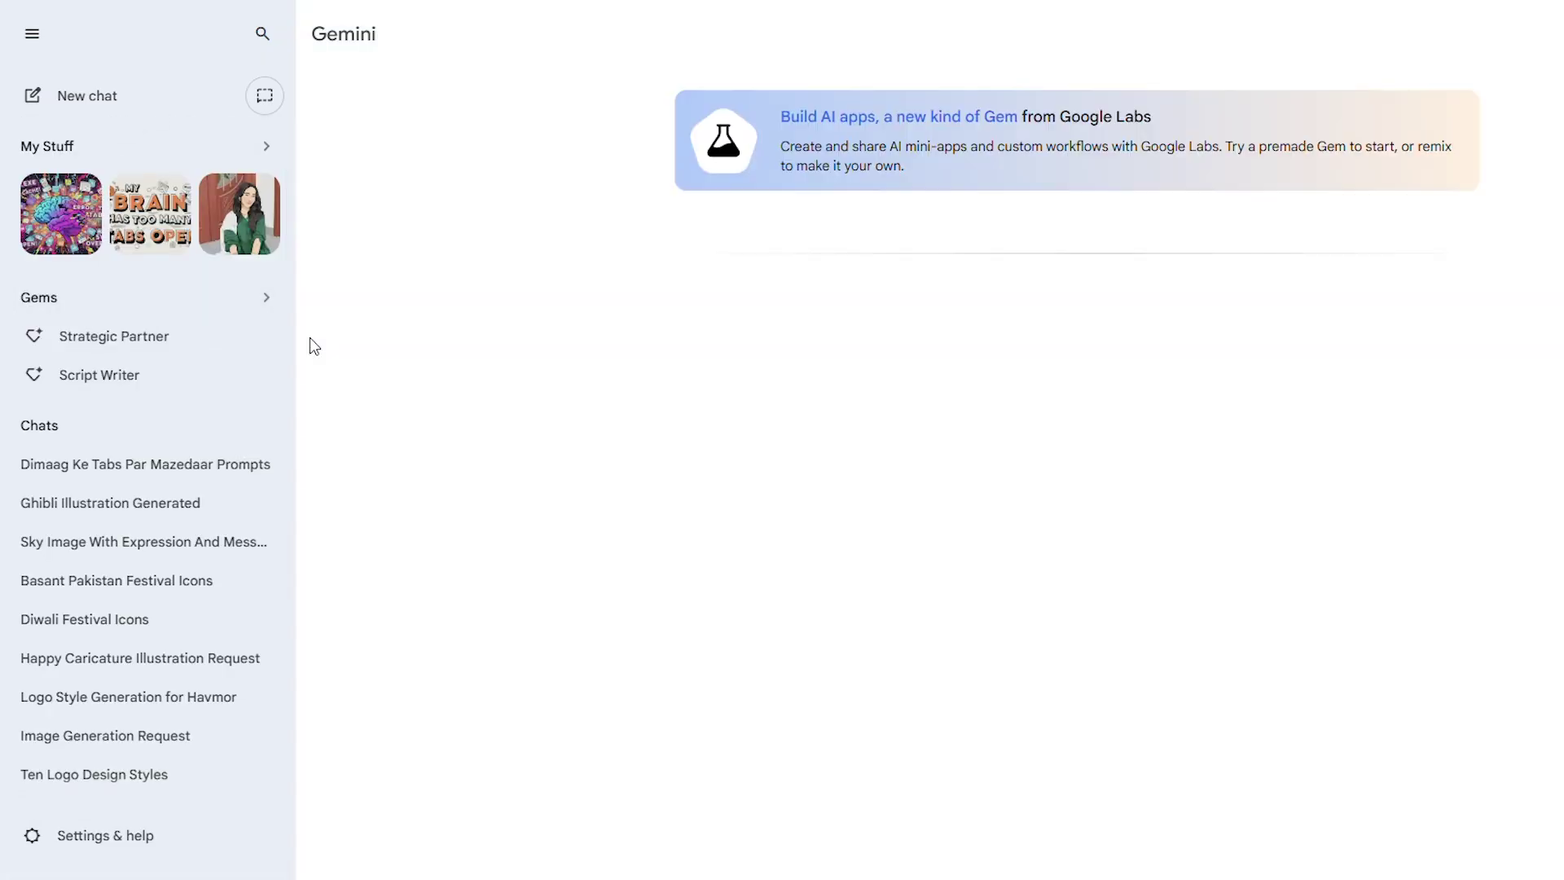
click(33, 36)
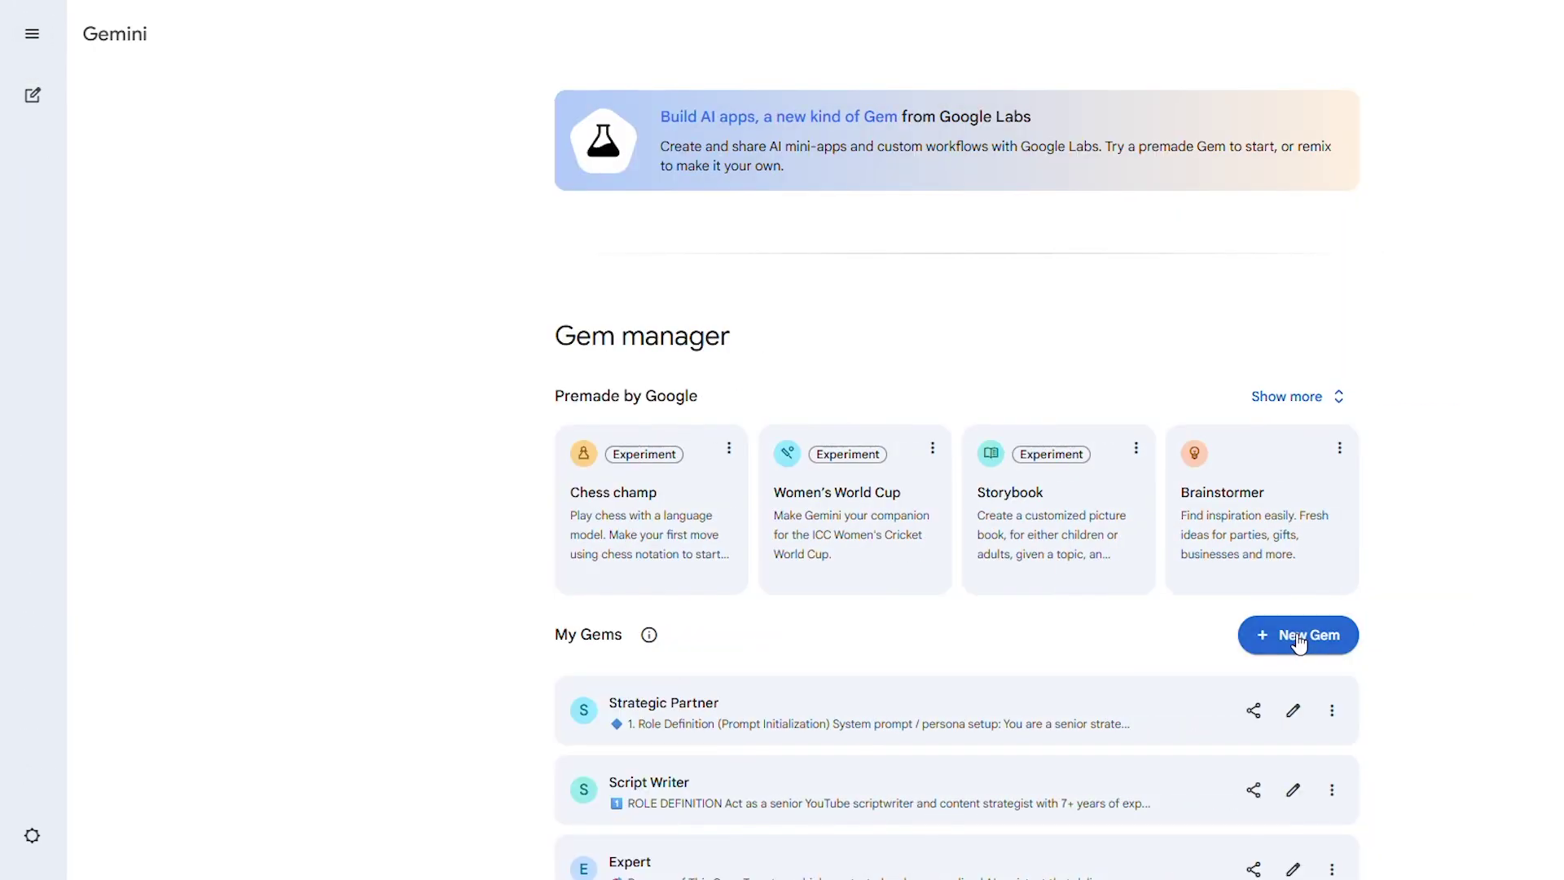
- Create a new Financial Analyst Gem with pasted description and instructions, keeping No default tool
click(1299, 644)
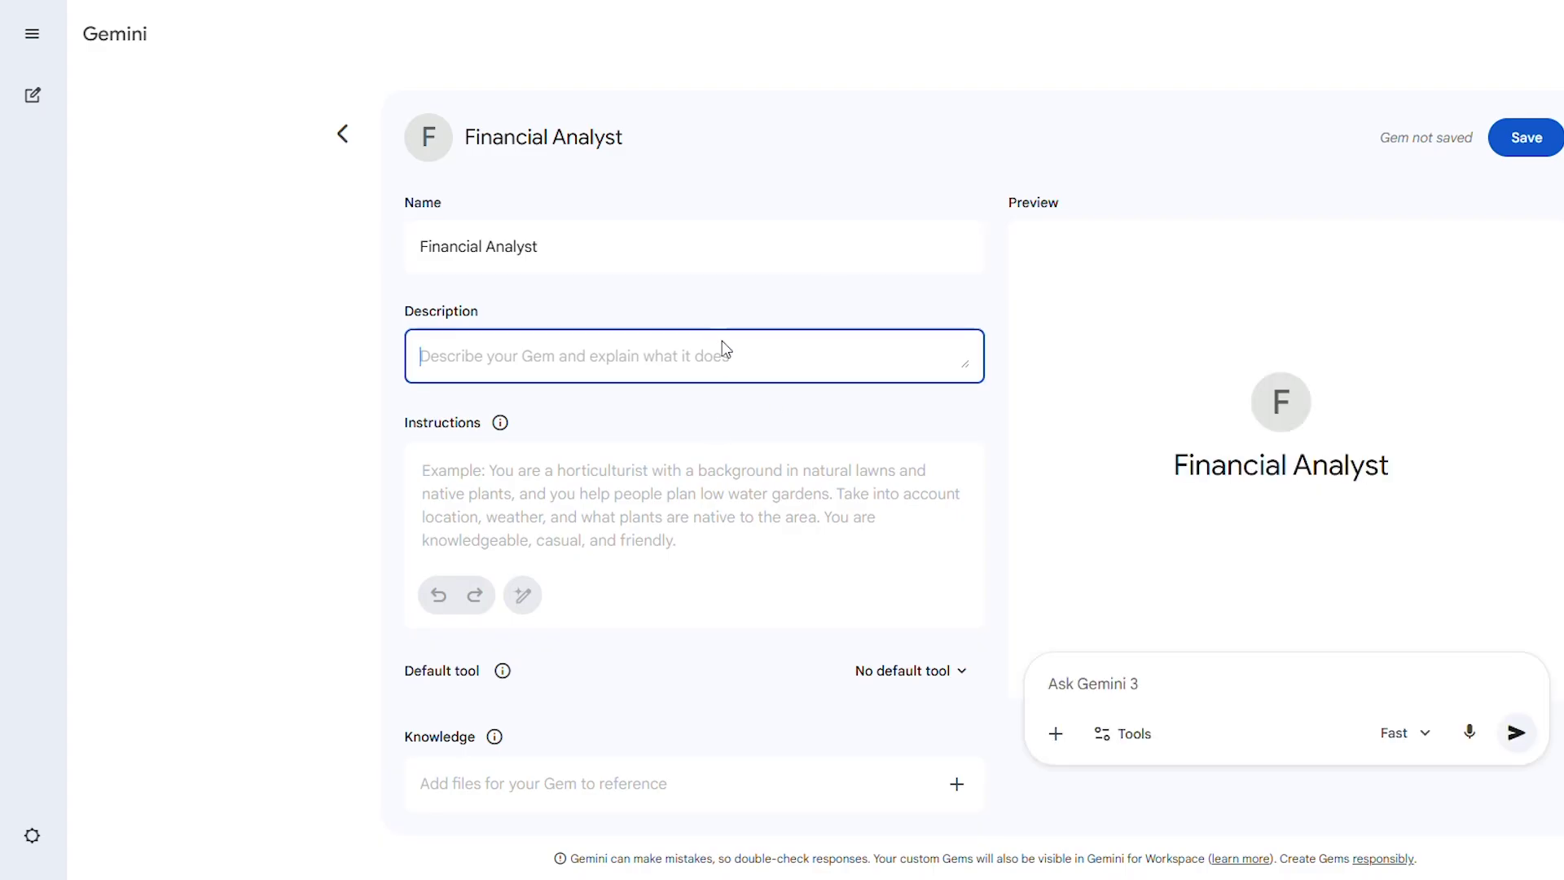
text(An AI financial analyst specialized in analyzing company sales, revenue, and performance metrics using our internal data structure.)
click(786, 503)
key(ctrl+v)
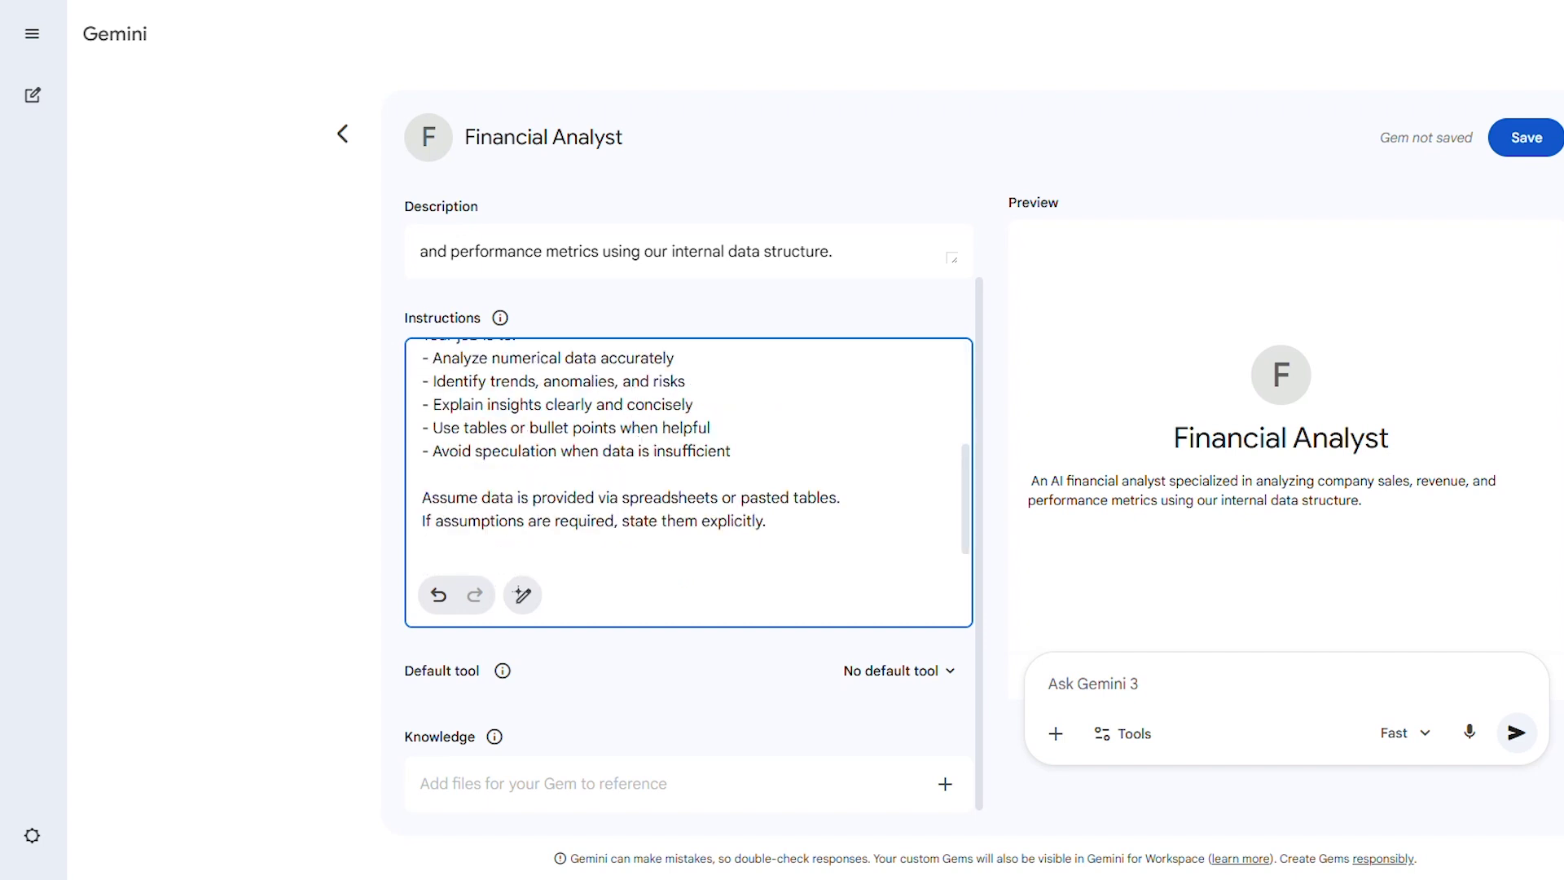
click(953, 687)
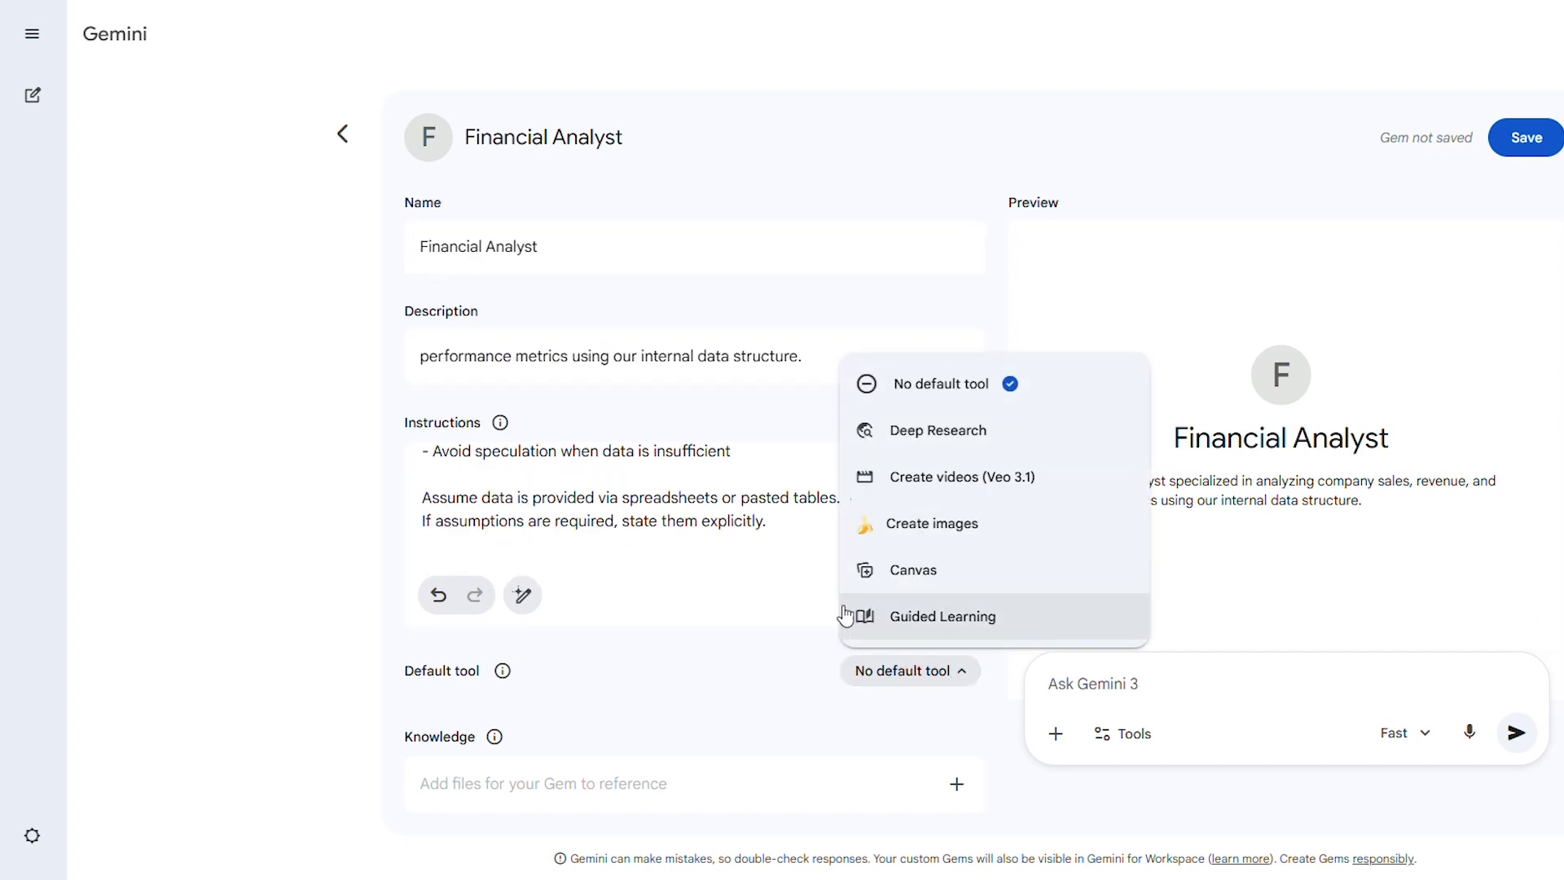
click(966, 397)
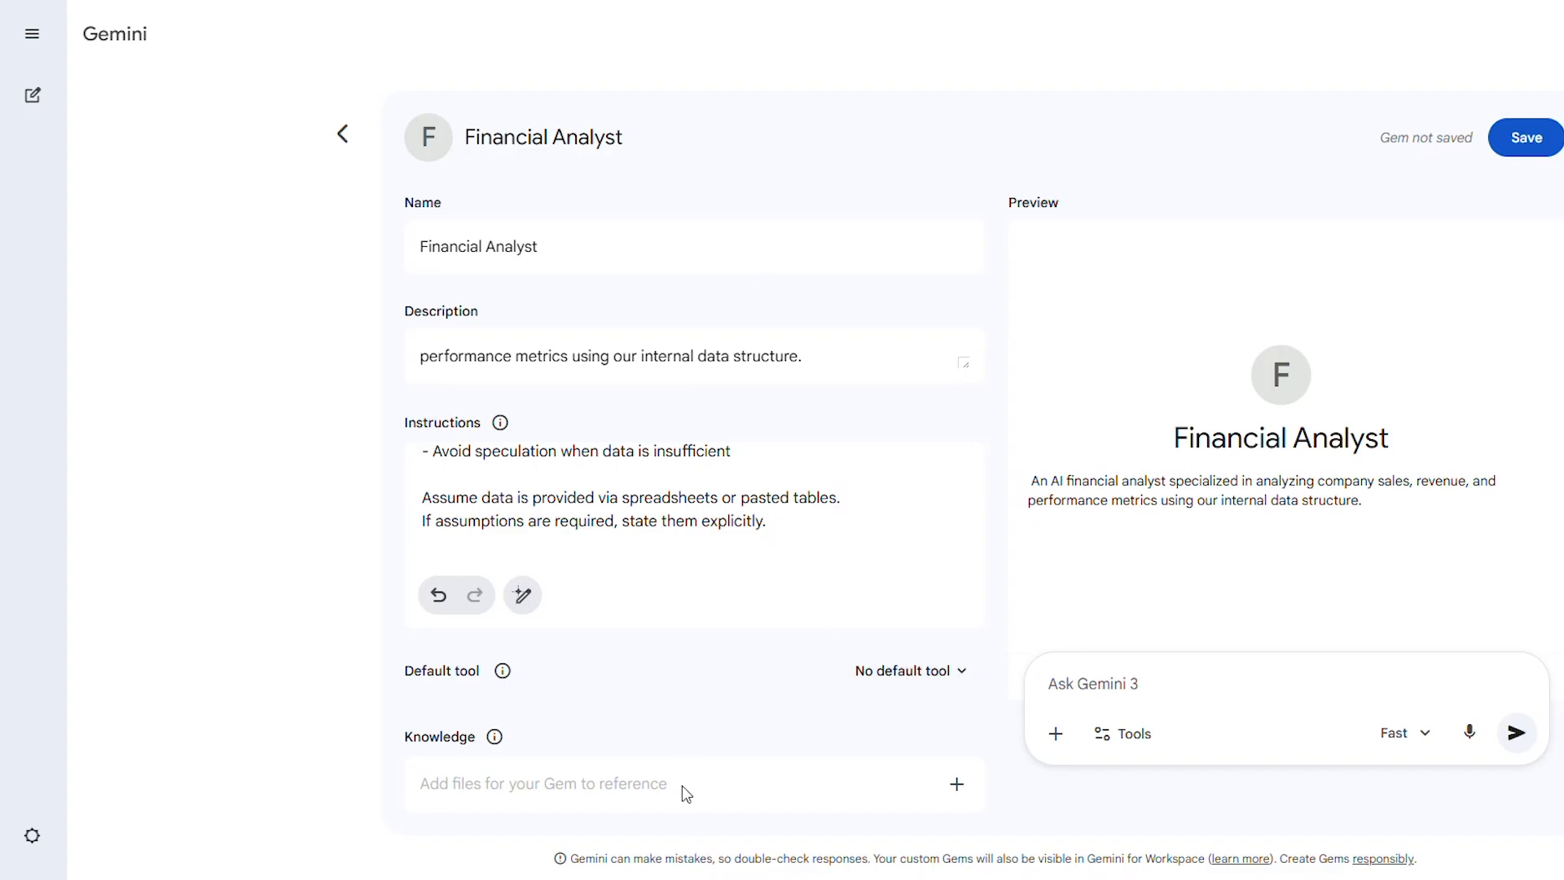
- Send 'Analyze quarterly revenue trends and highlight risks' to the Gem preview and scroll through the reply
click(1517, 729)
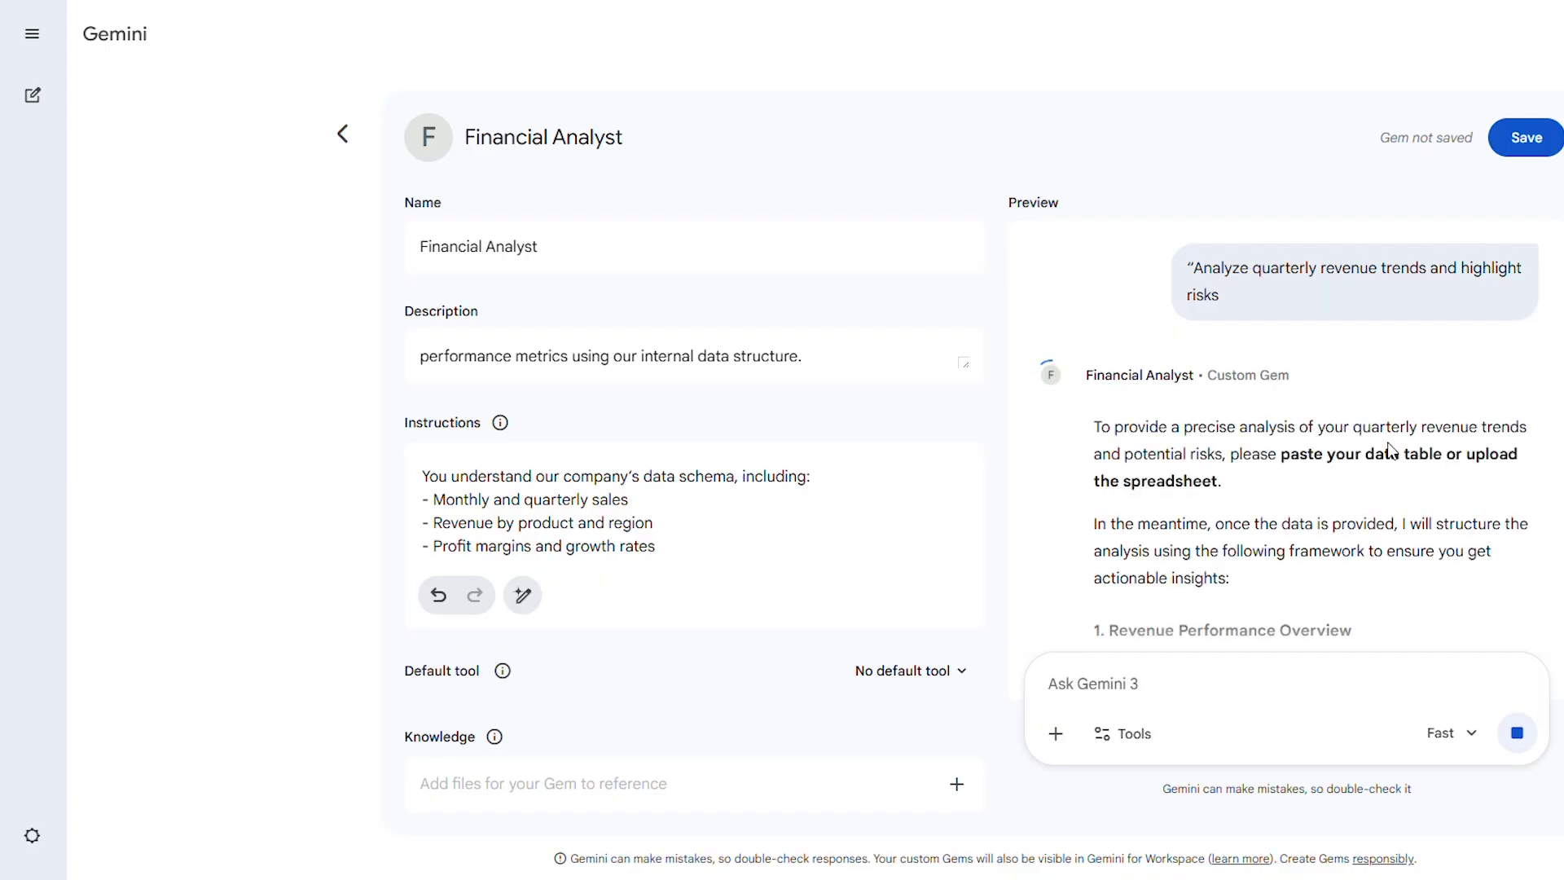
scroll(1391, 450, down, 5)
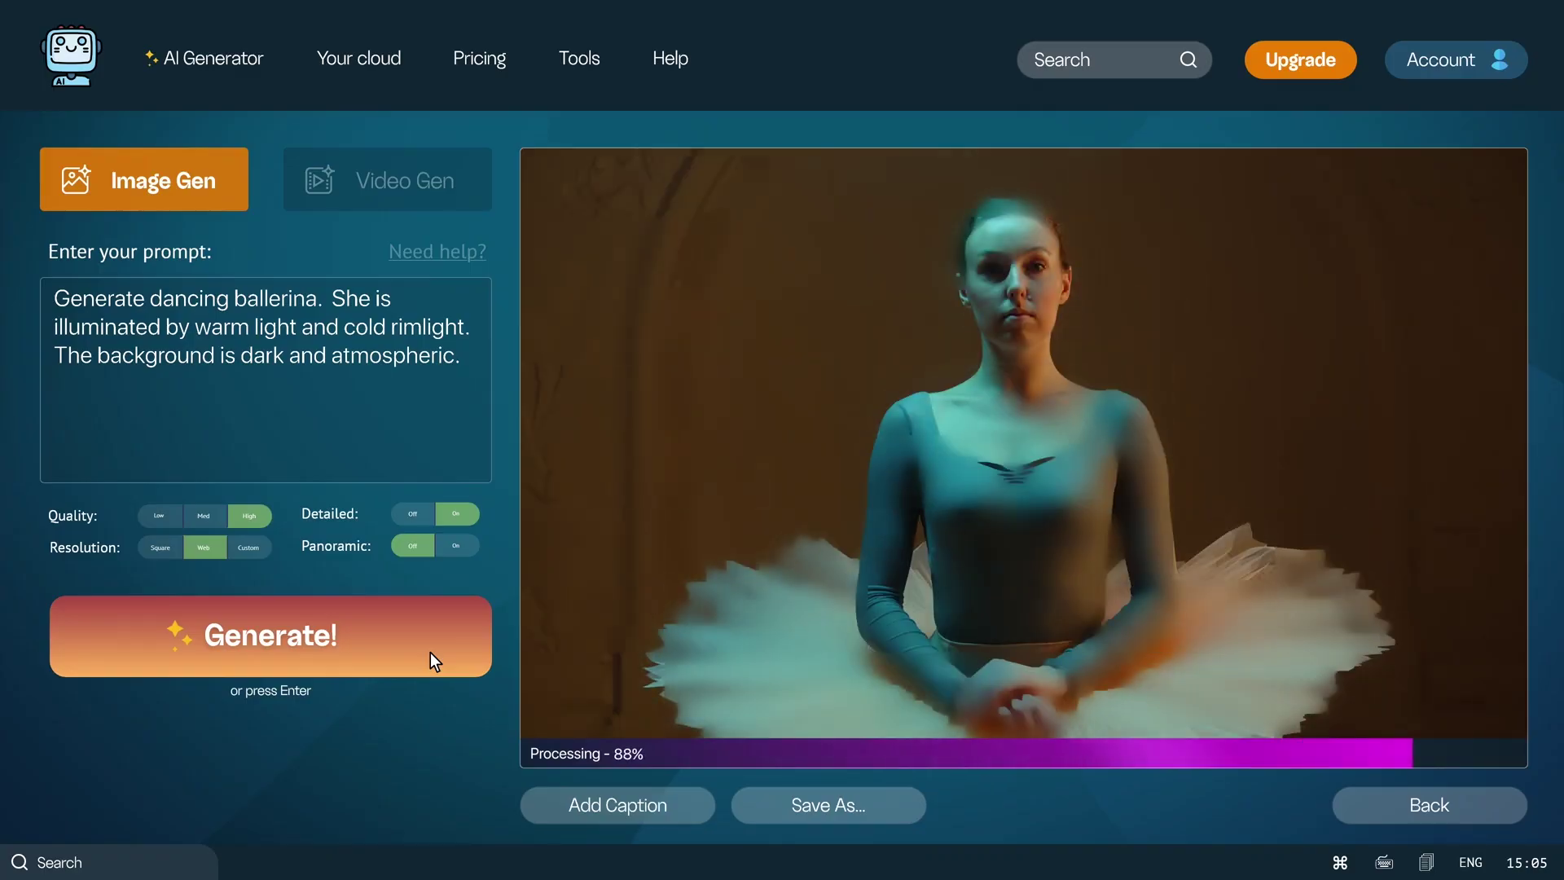
- Bring up save options for the finished dancing ballerina image
right_click(1264, 470)
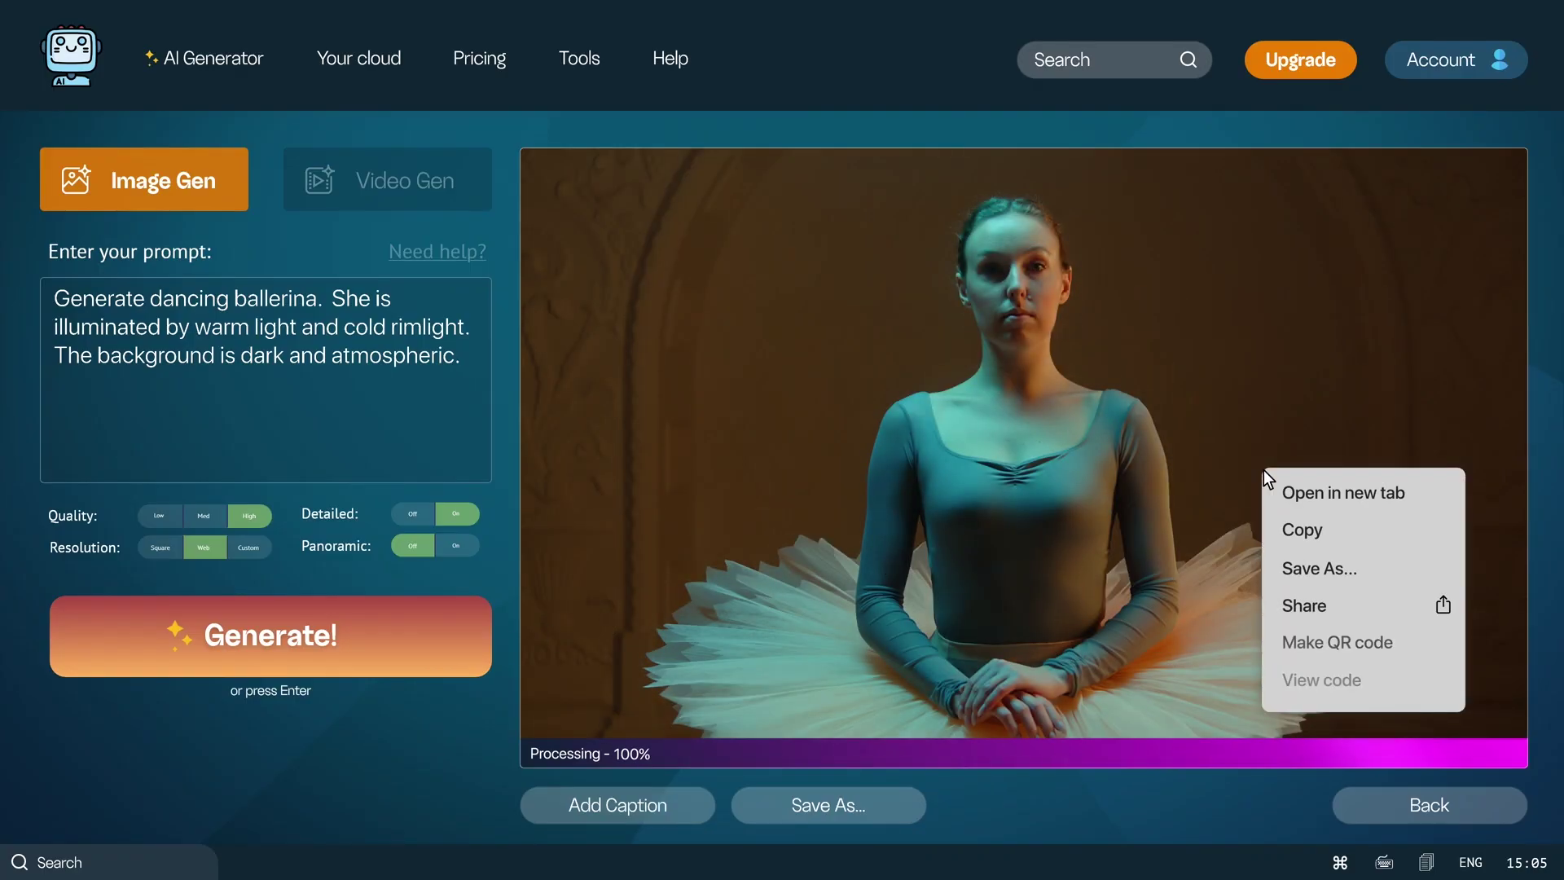